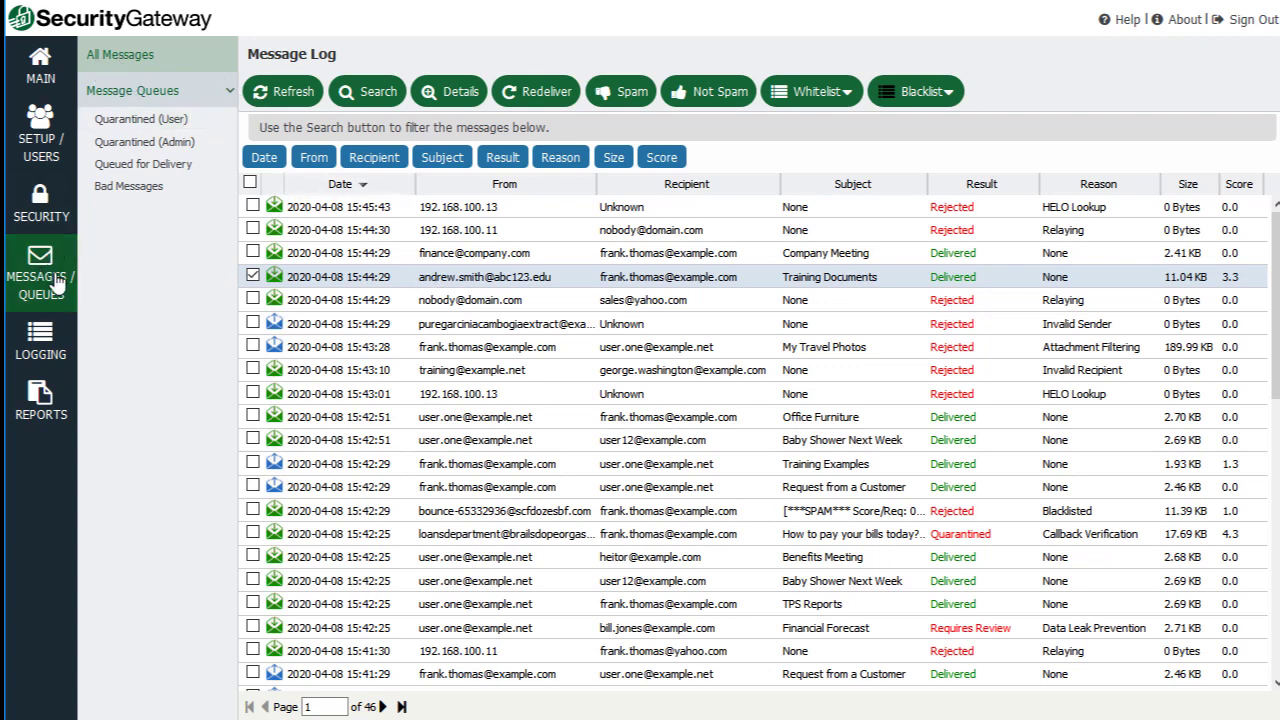
Step: Open the log of all messages and look through the delivery results in the list
click(130, 61)
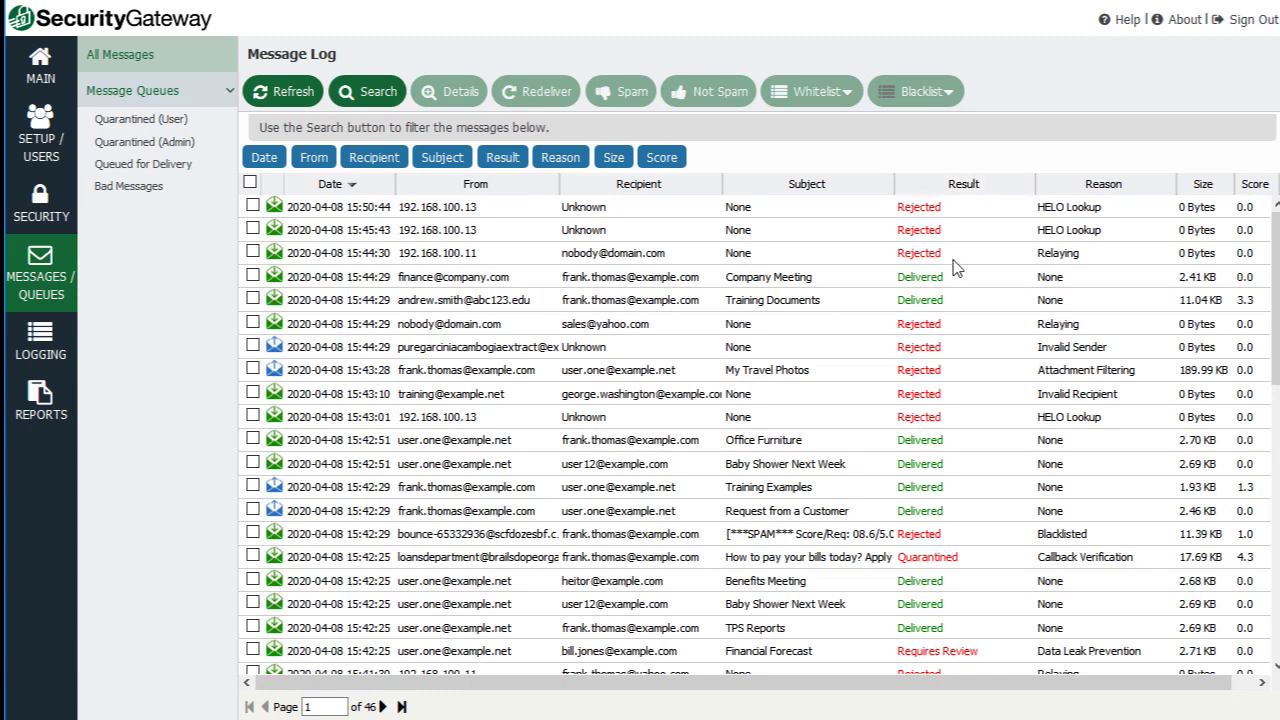
scroll(955, 275, down, 3)
scroll(952, 290, down, 5)
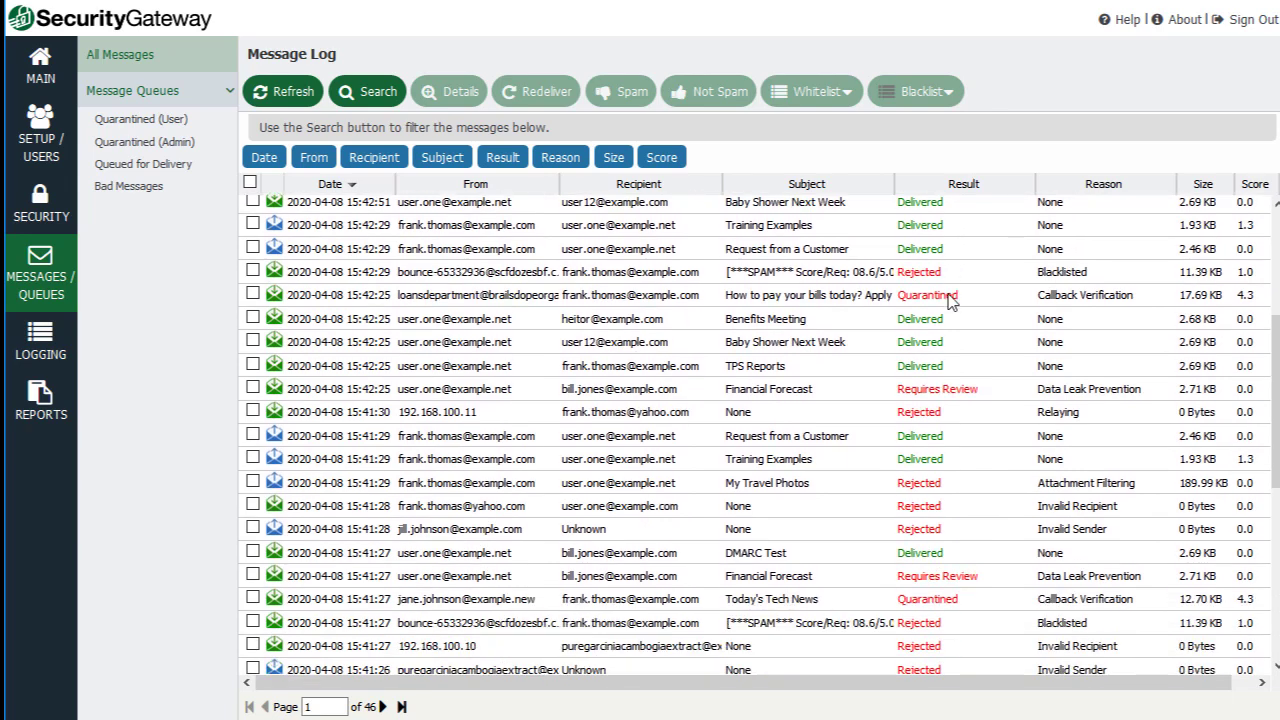
scroll(930, 495, up, 8)
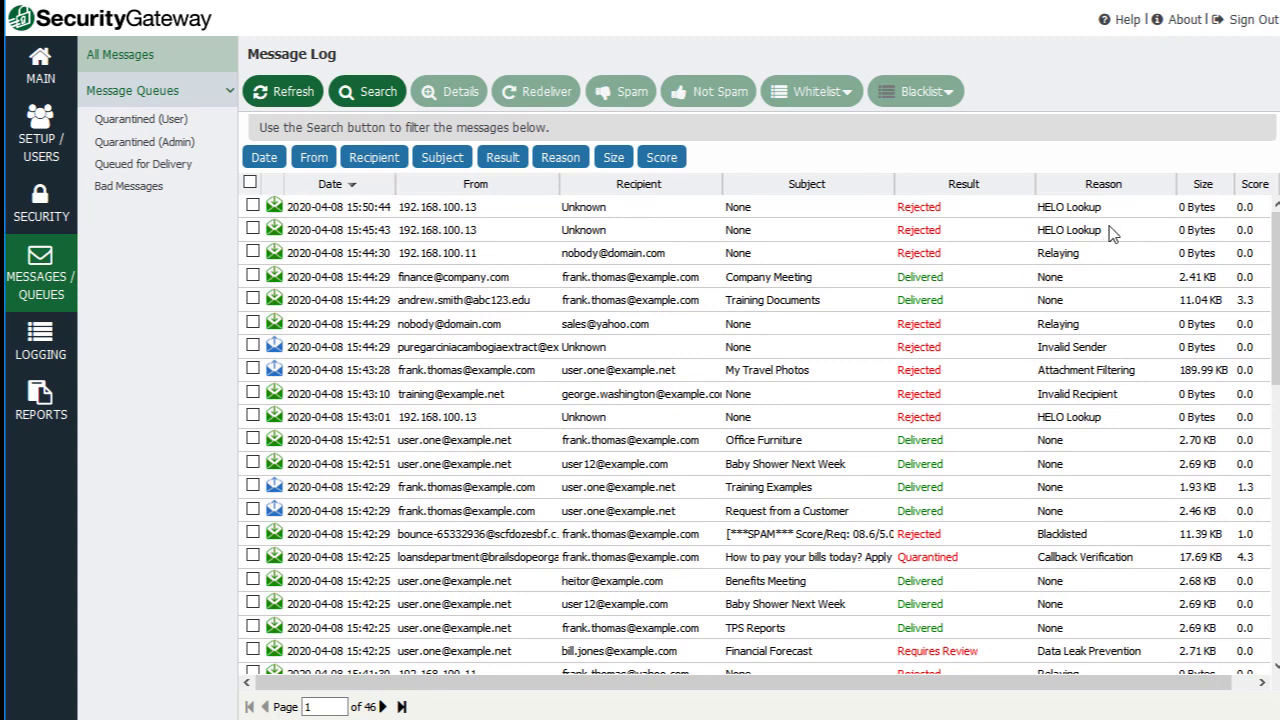
Step: Examine the reasons listed for the rejected messages, including Relaying, Invalid Sender and Attachment Filtering
click(1082, 257)
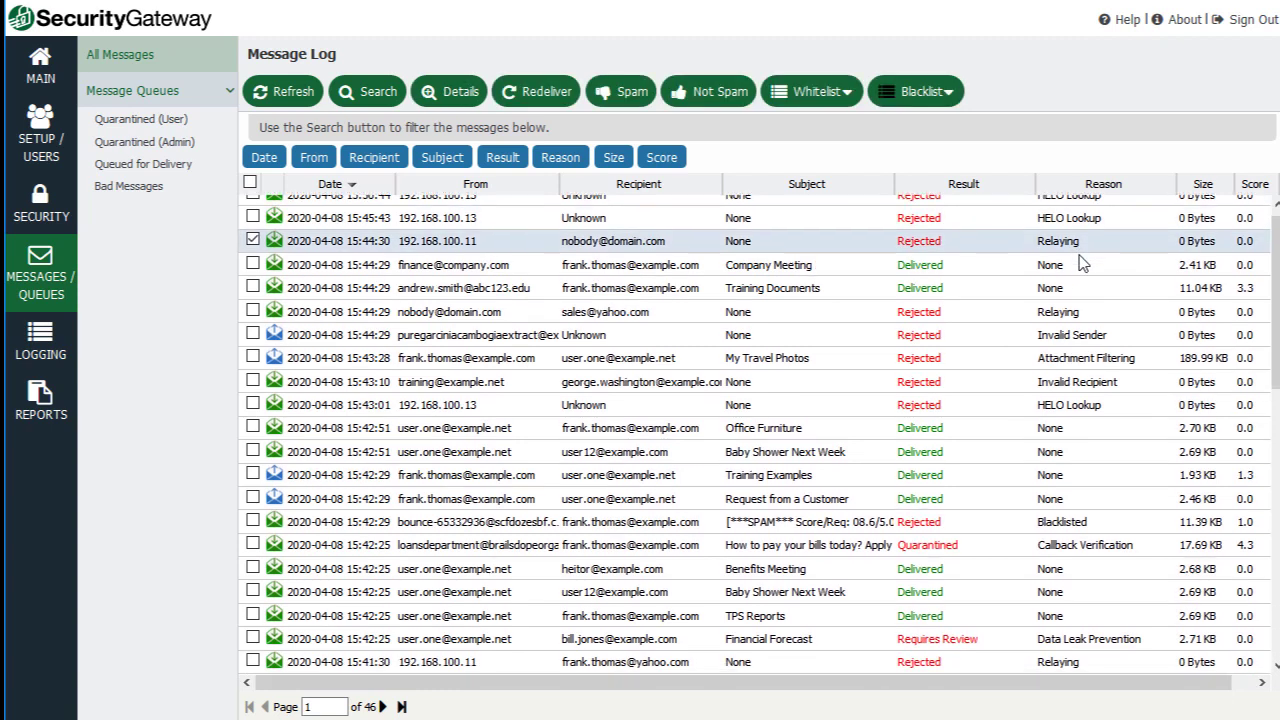
scroll(1083, 262, down, 1)
scroll(1080, 262, up, 1)
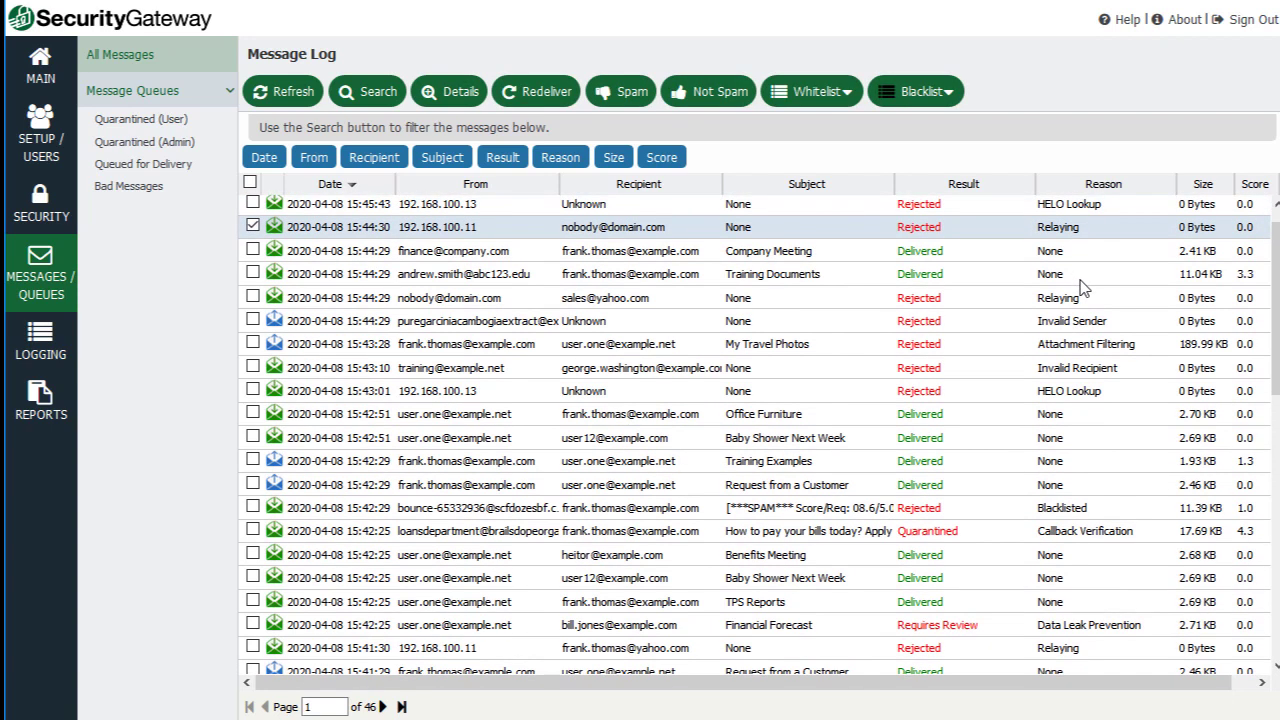
click(1056, 327)
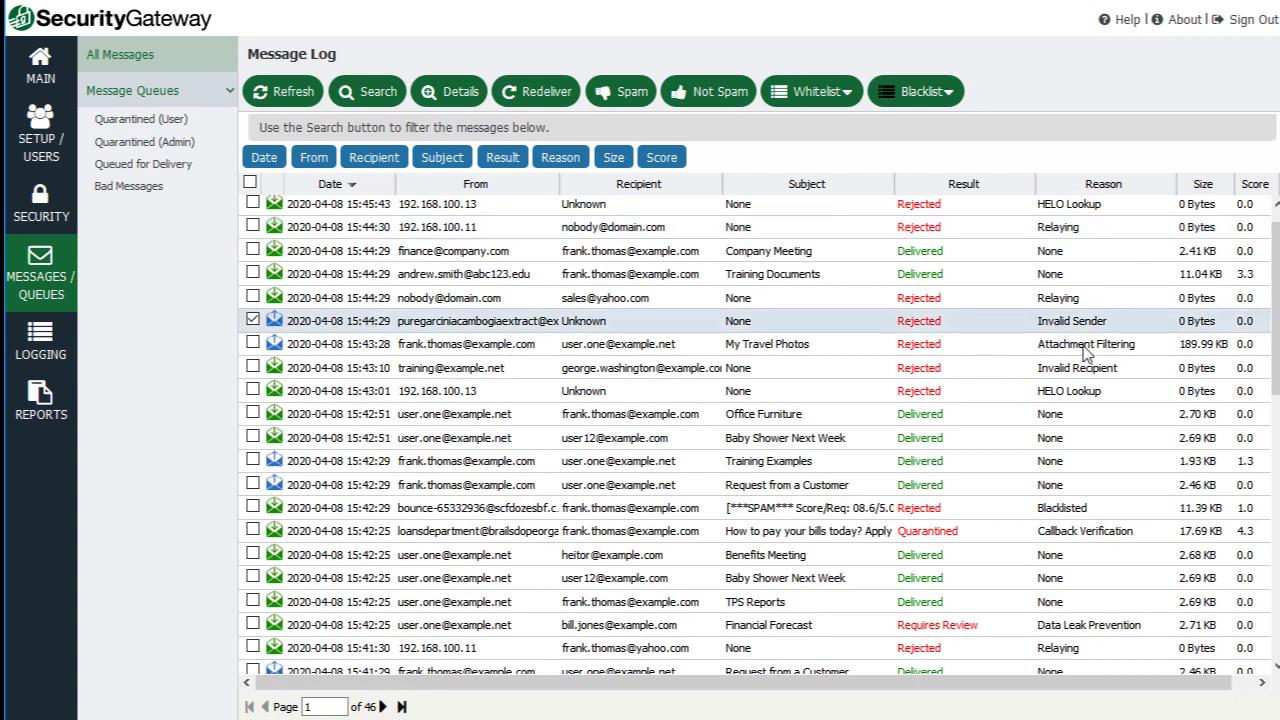
click(1087, 350)
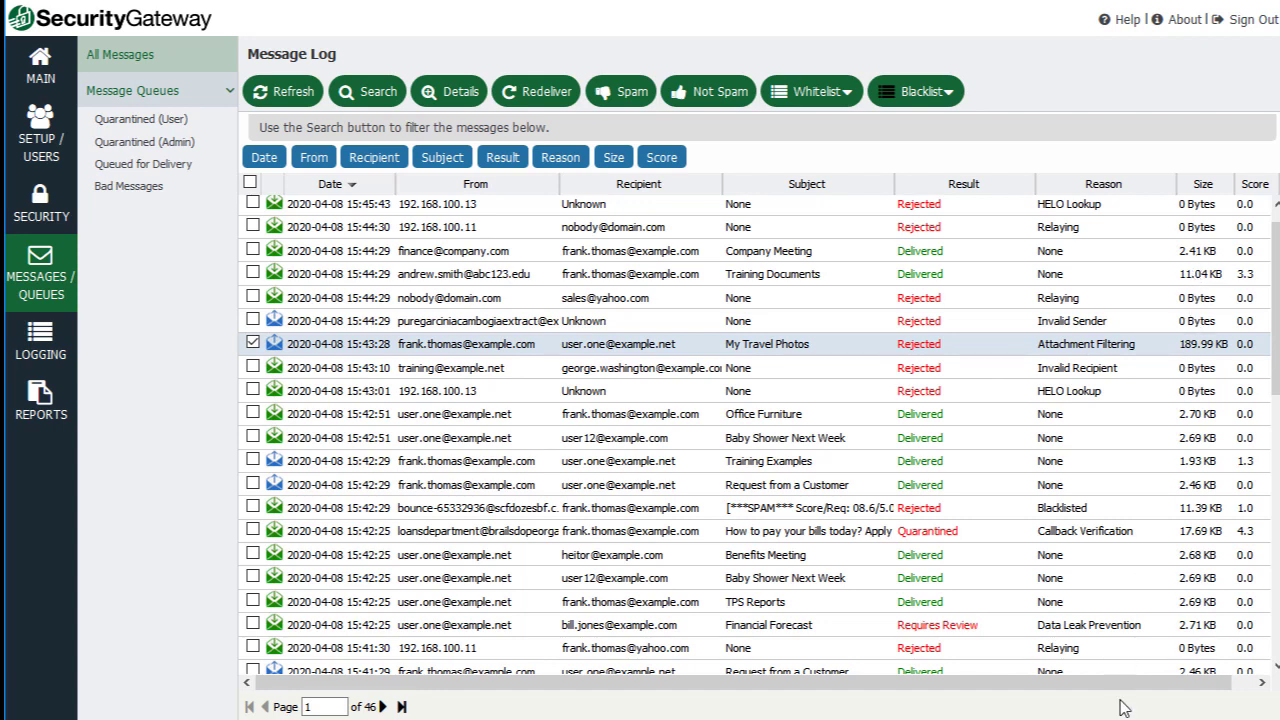
Step: Sort the message log by oldest date first and return it to newest first
drag(1125, 684, 1194, 680)
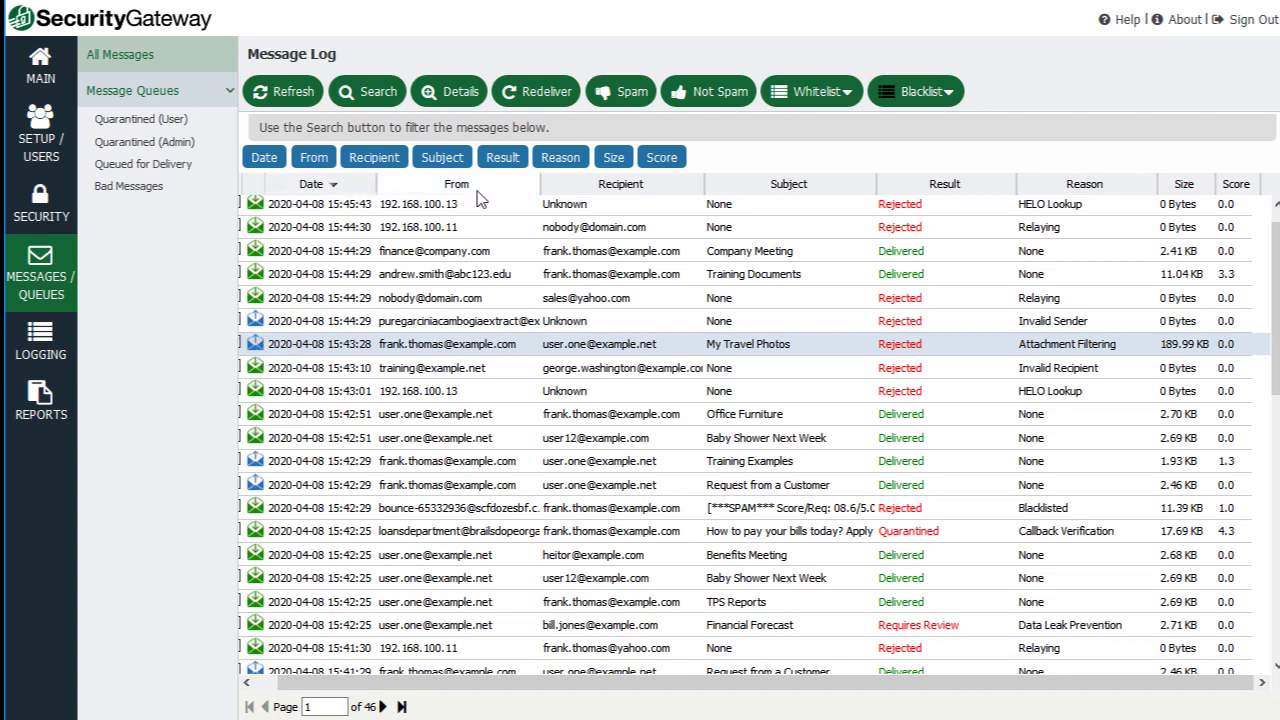
click(333, 189)
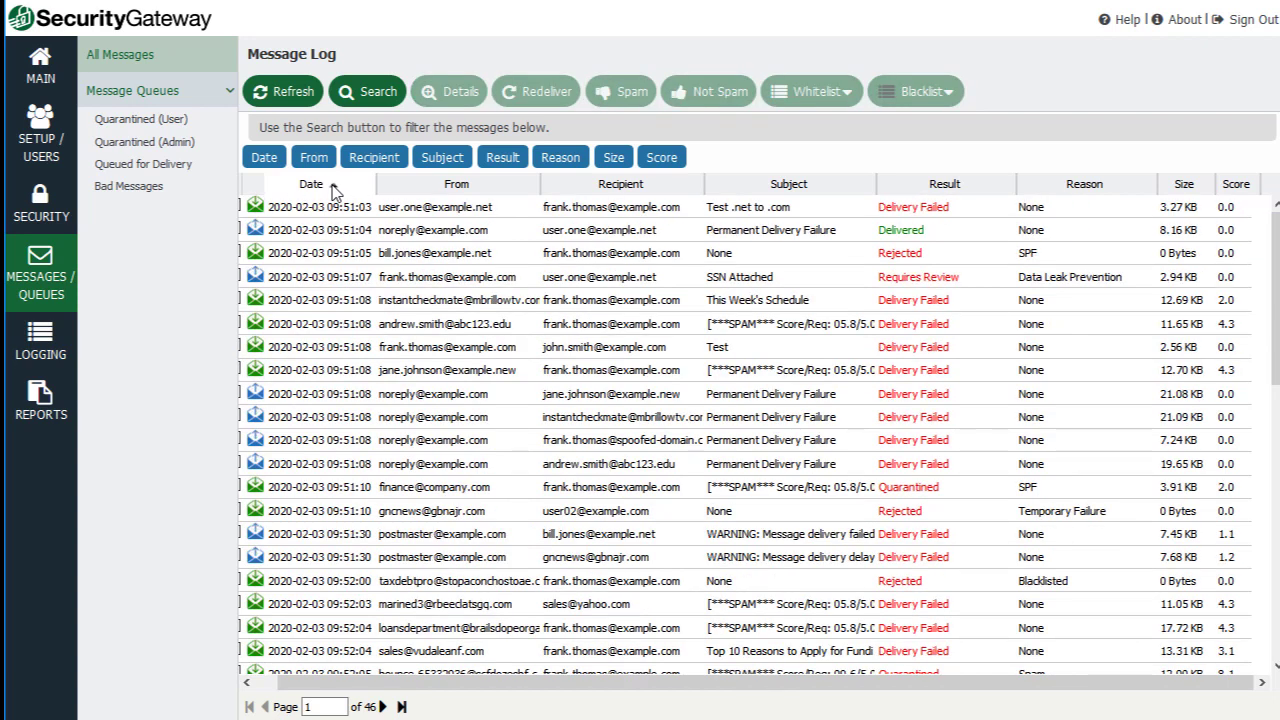
click(333, 188)
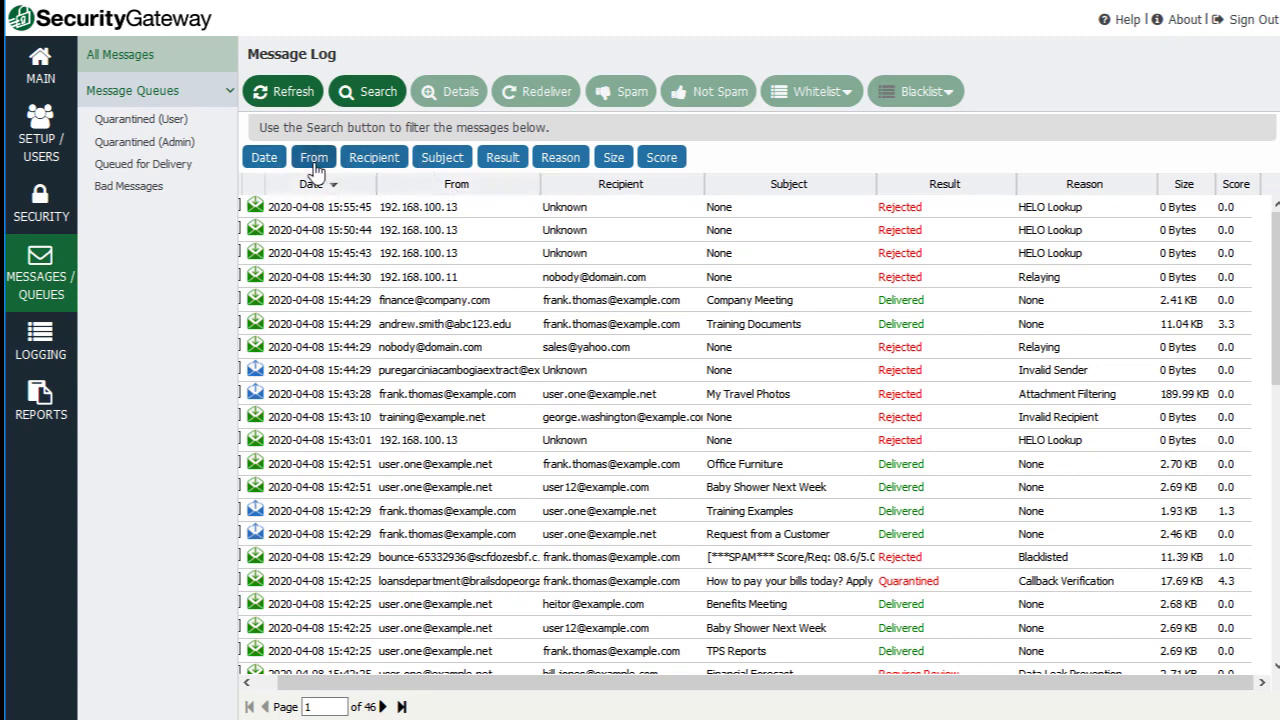
Step: Hide and restore the Recipient, Subject and Result columns of the message log one at a time
click(373, 160)
click(375, 160)
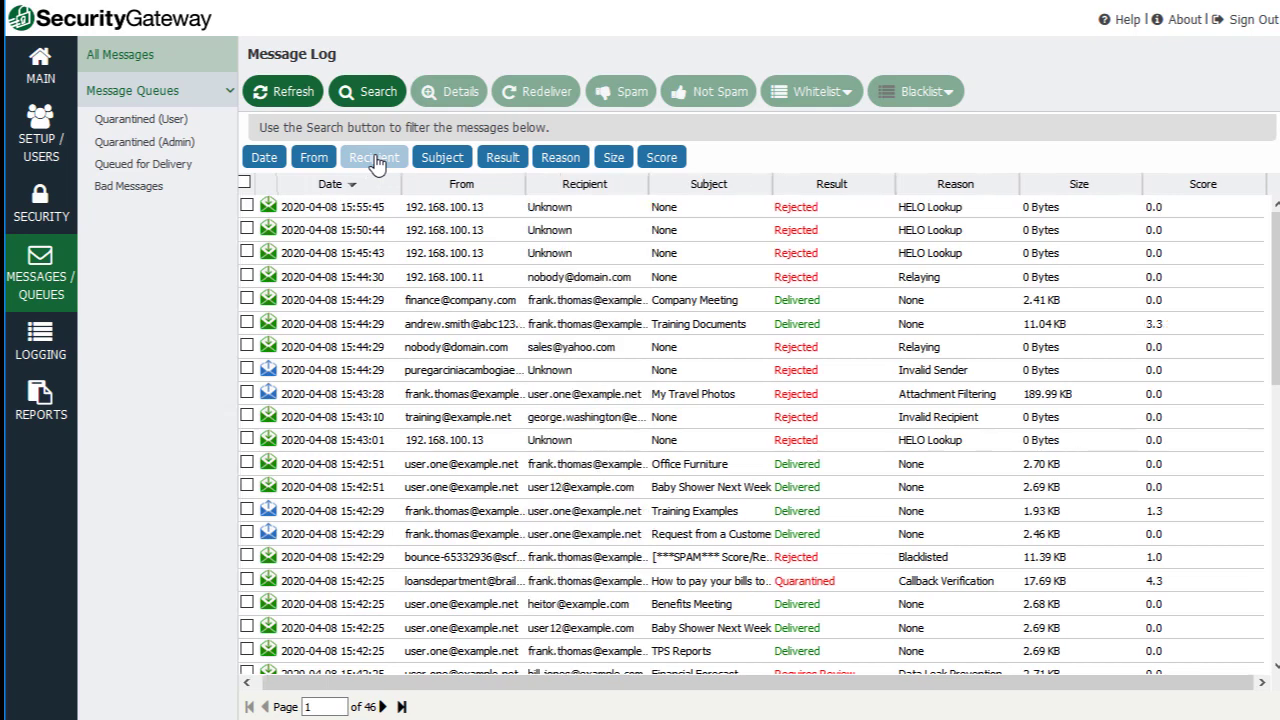
click(442, 160)
click(442, 160)
click(502, 160)
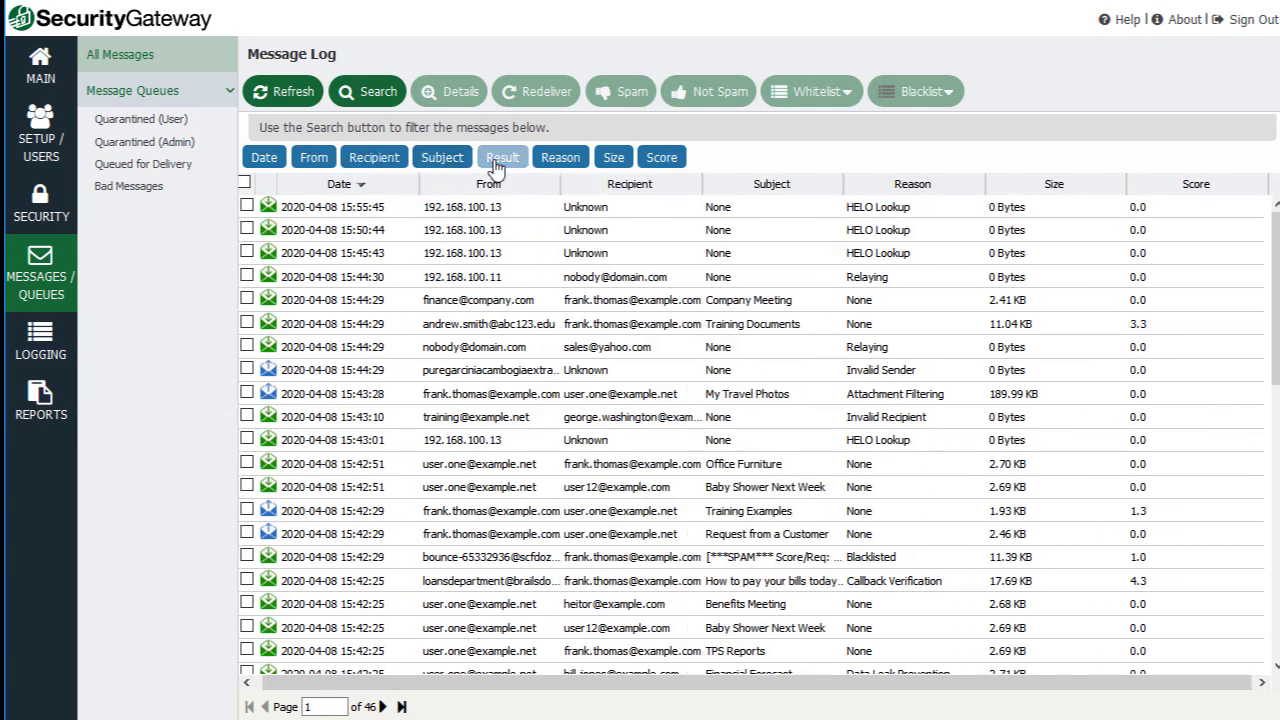
click(502, 160)
Step: Select a message rejected for Relaying and view the whitelist and blacklist options available for its sender
click(457, 258)
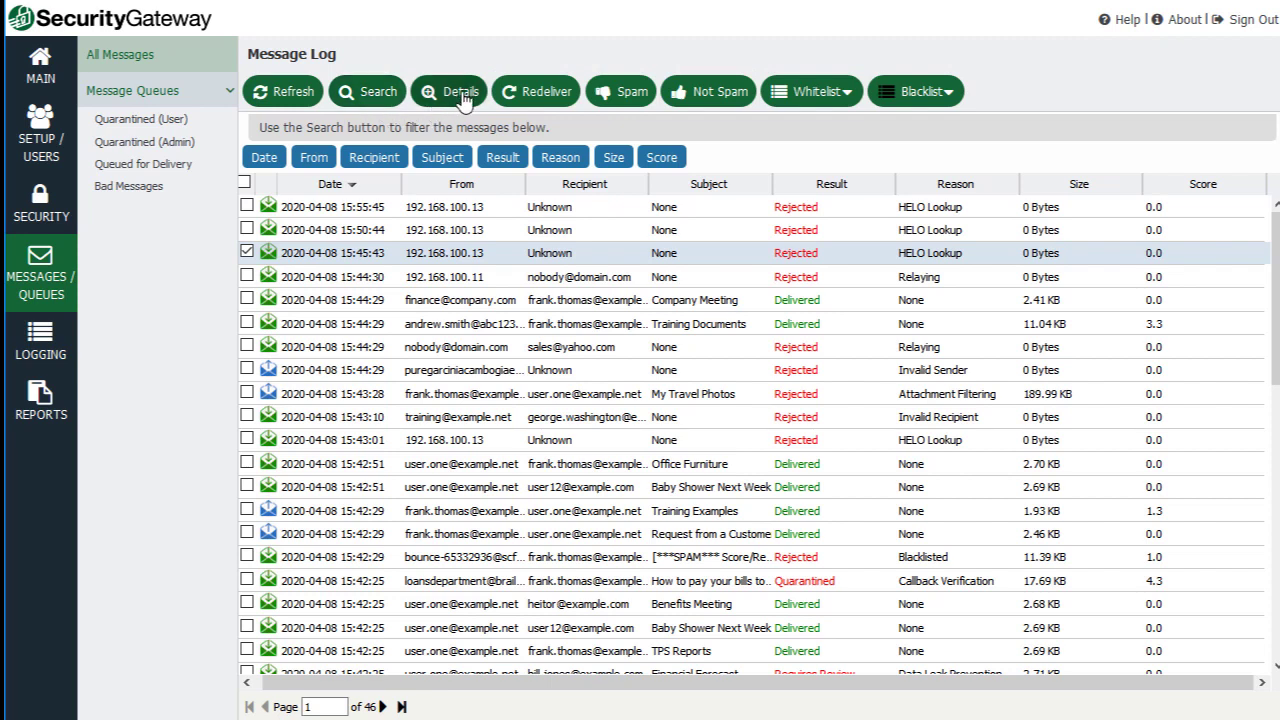
click(424, 352)
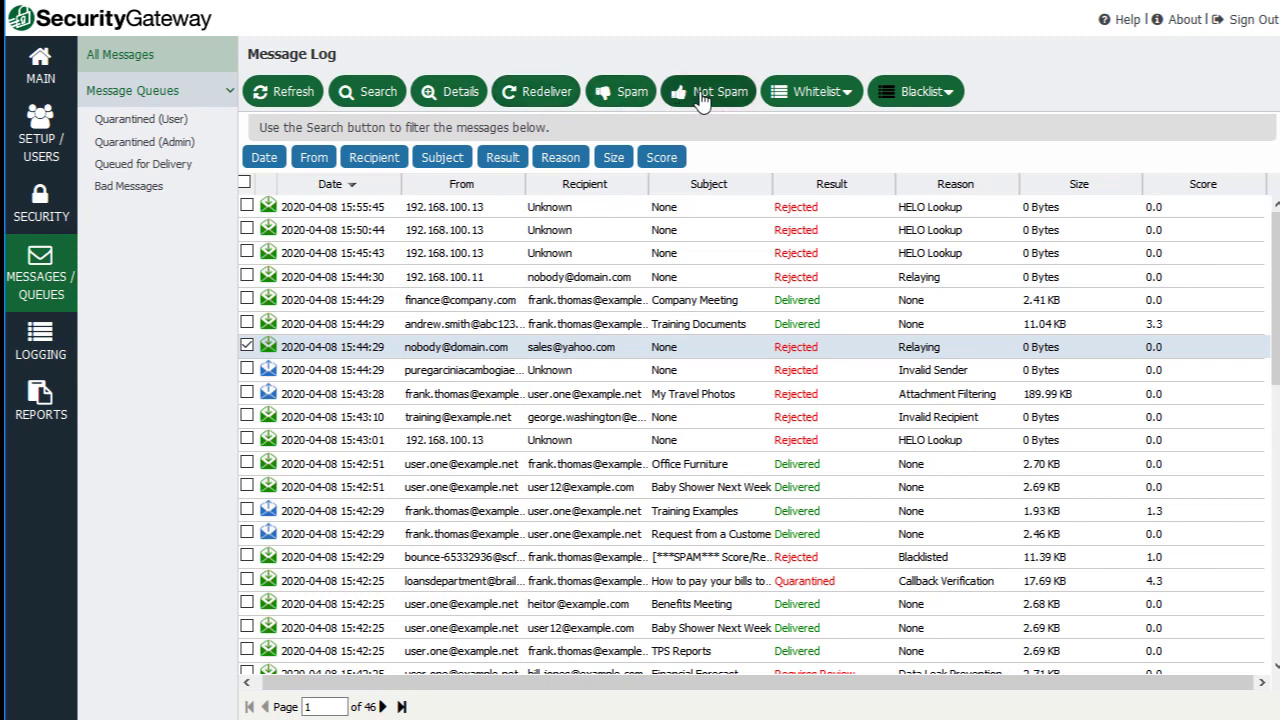
click(815, 92)
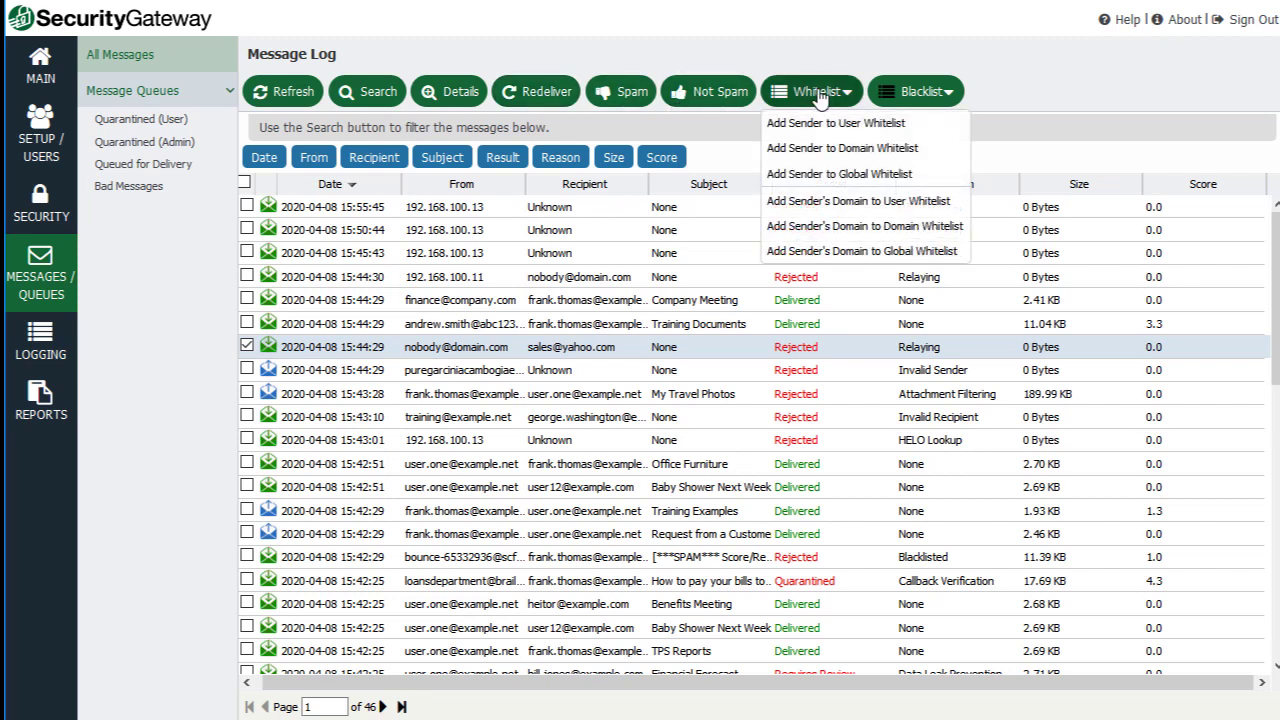
click(933, 93)
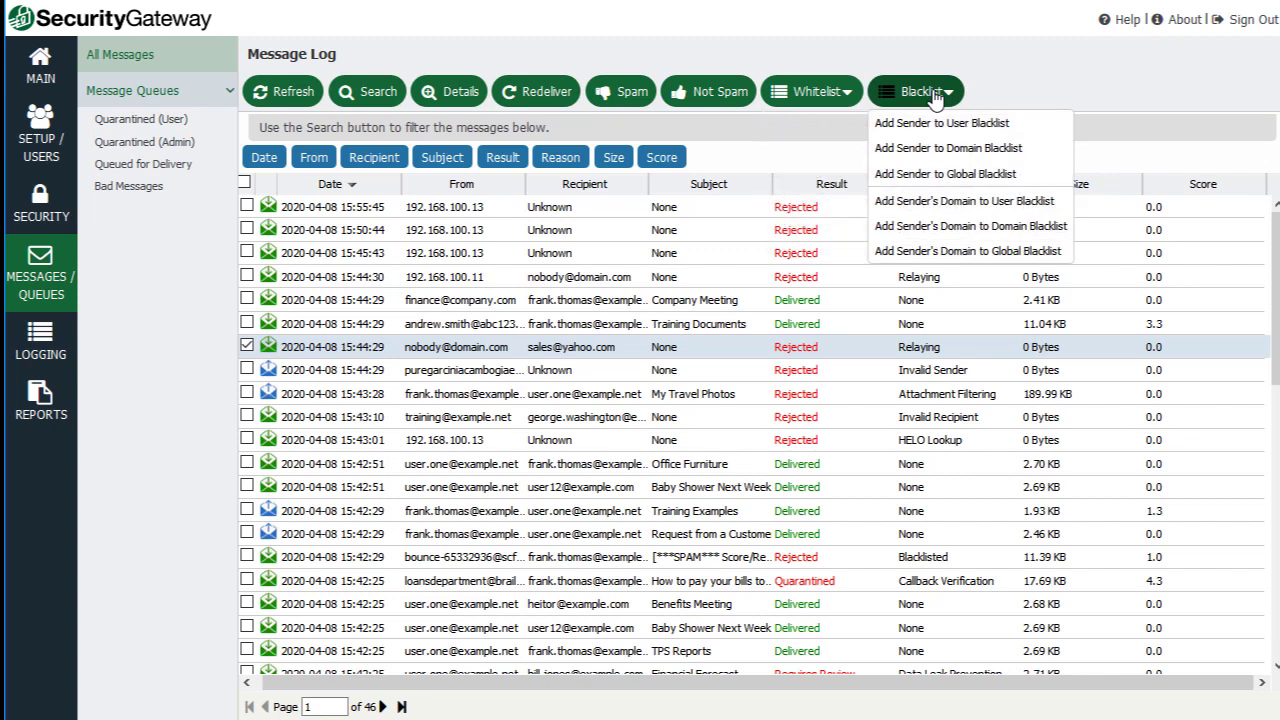
click(878, 60)
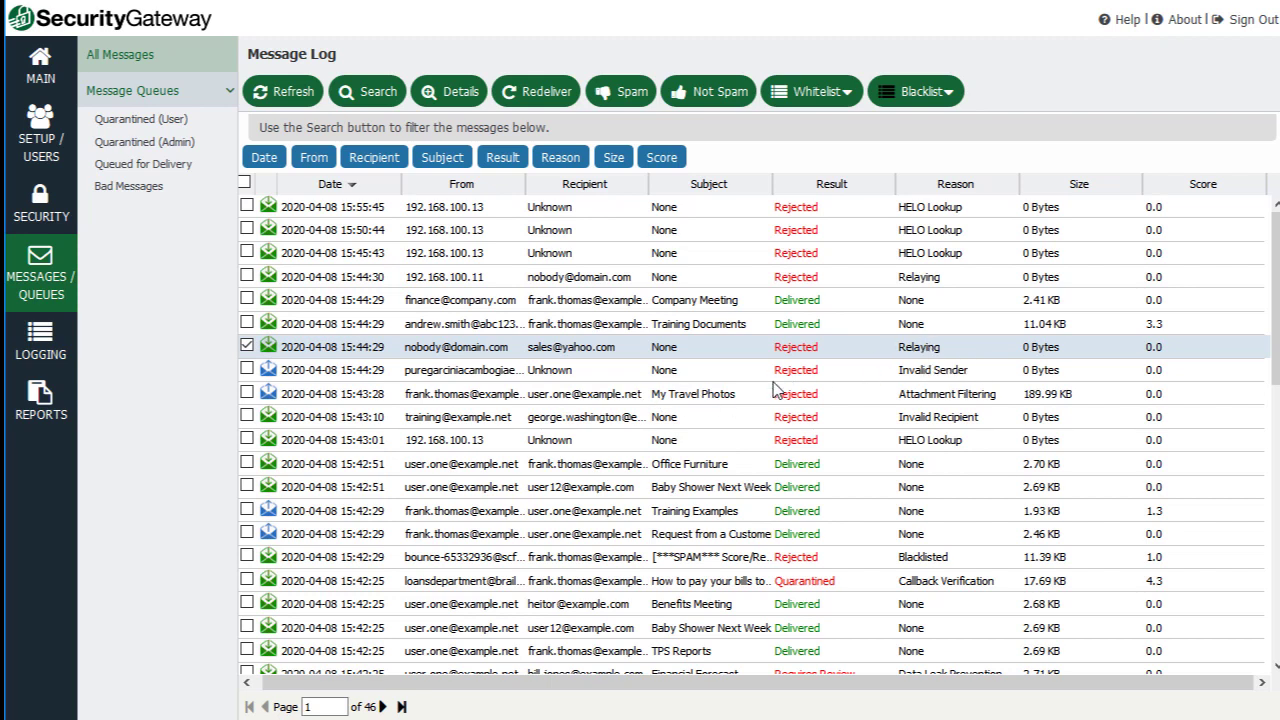
Step: Examine log entries with different results: the rejected My Travel Photos, a blacklisted spam message, a quarantined message and the Financial Forecast requiring review
click(843, 396)
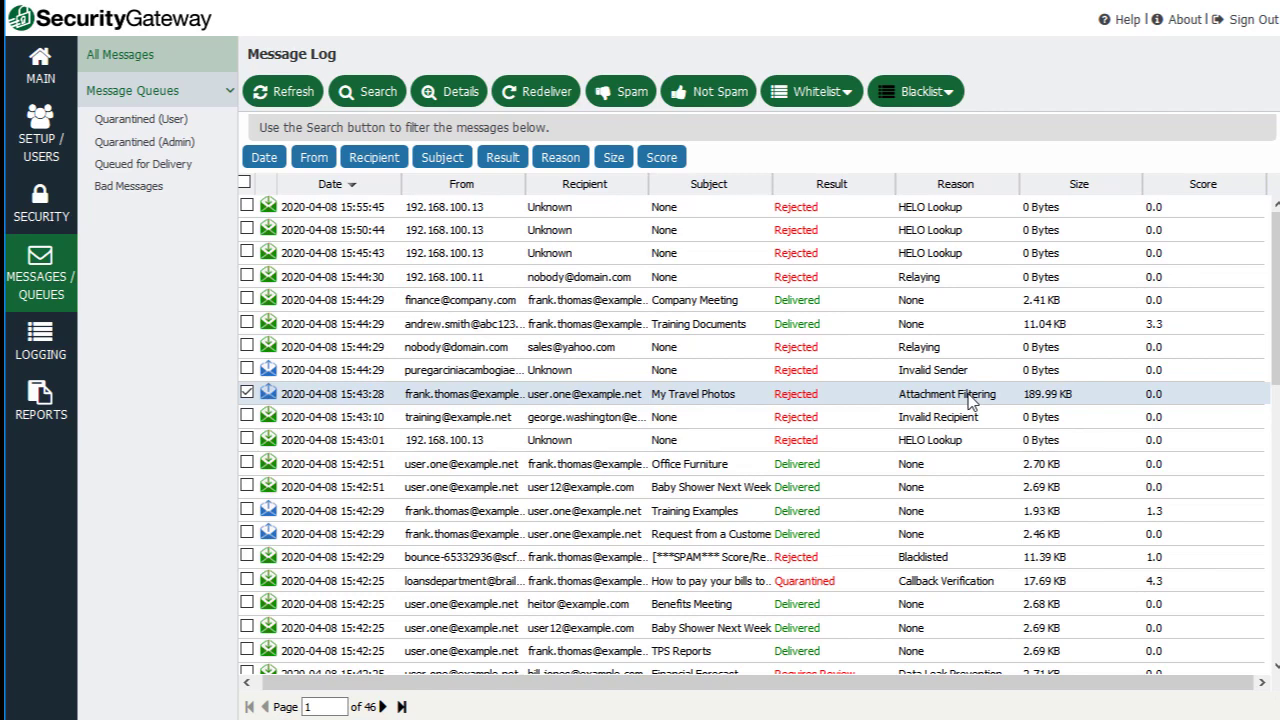
scroll(968, 400, down, 3)
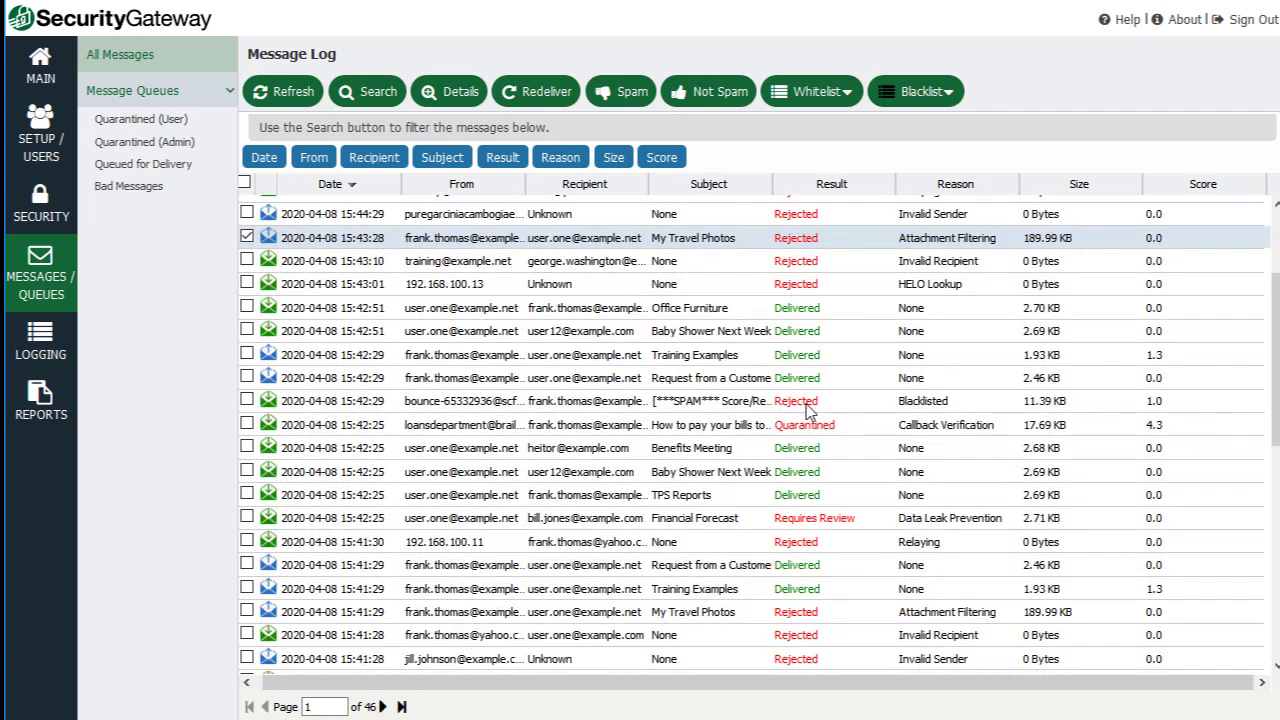
click(807, 406)
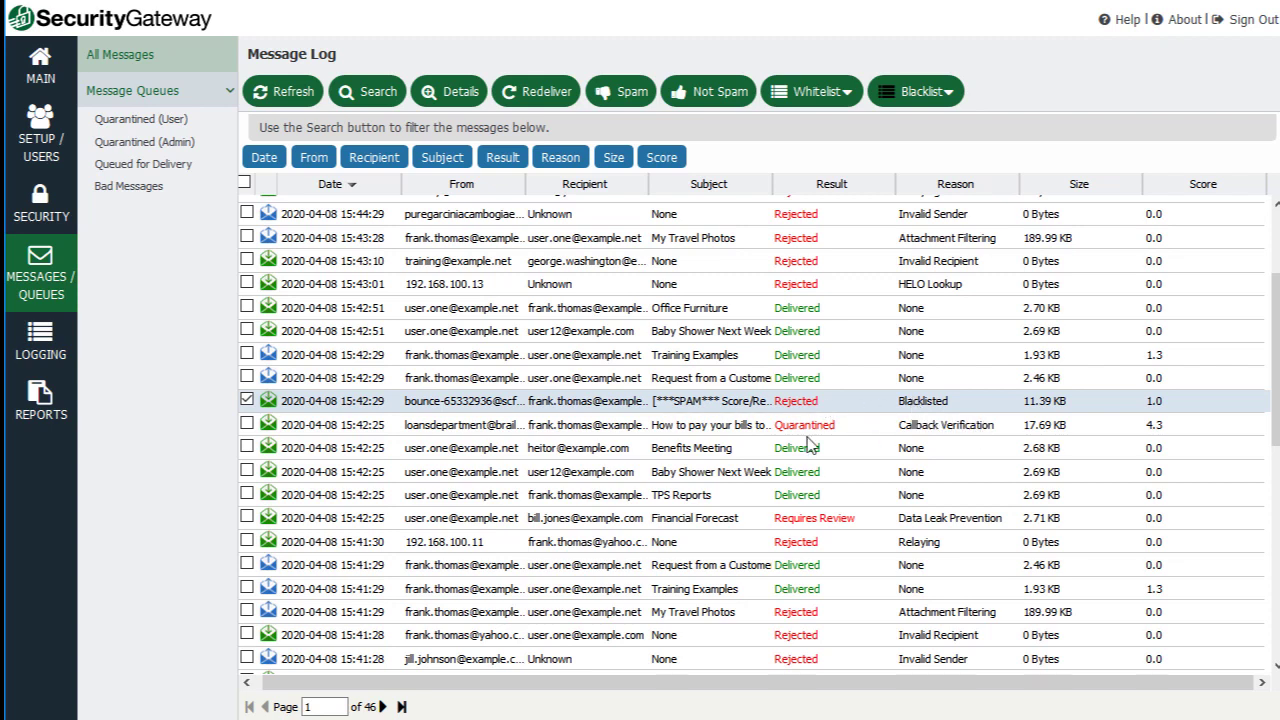
click(816, 430)
scroll(818, 440, down, 1)
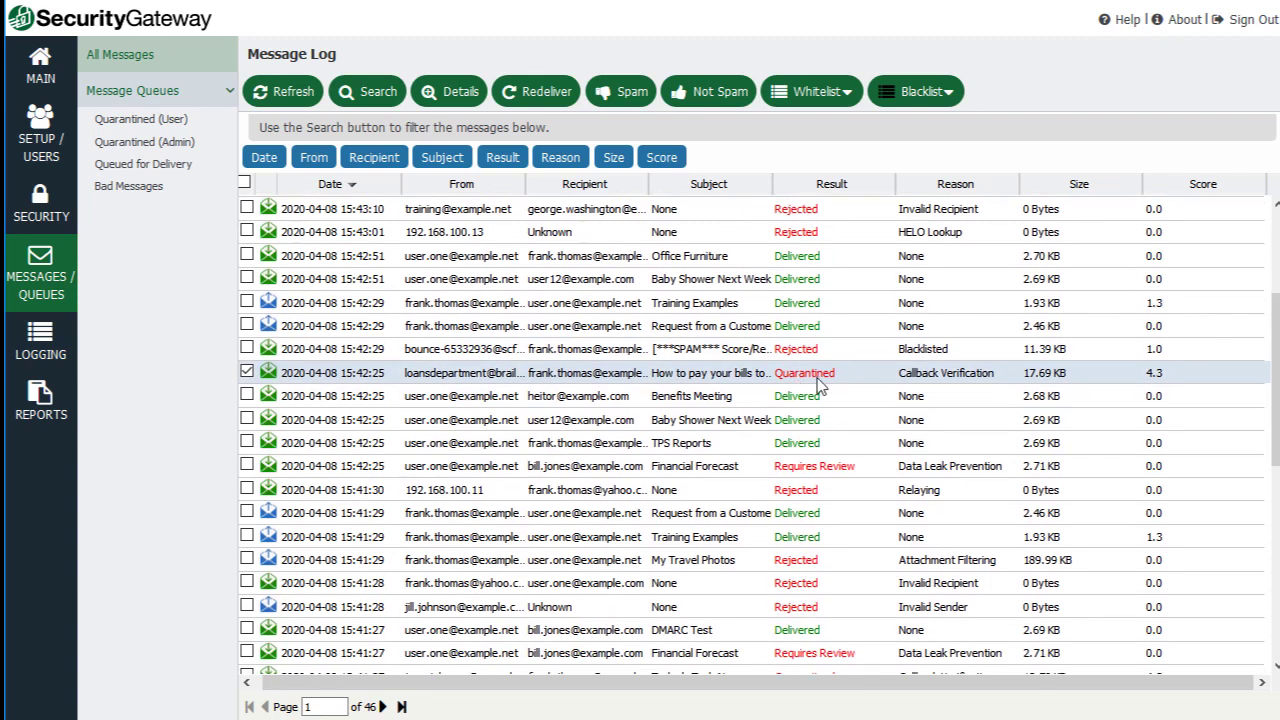
scroll(818, 386, down, 2)
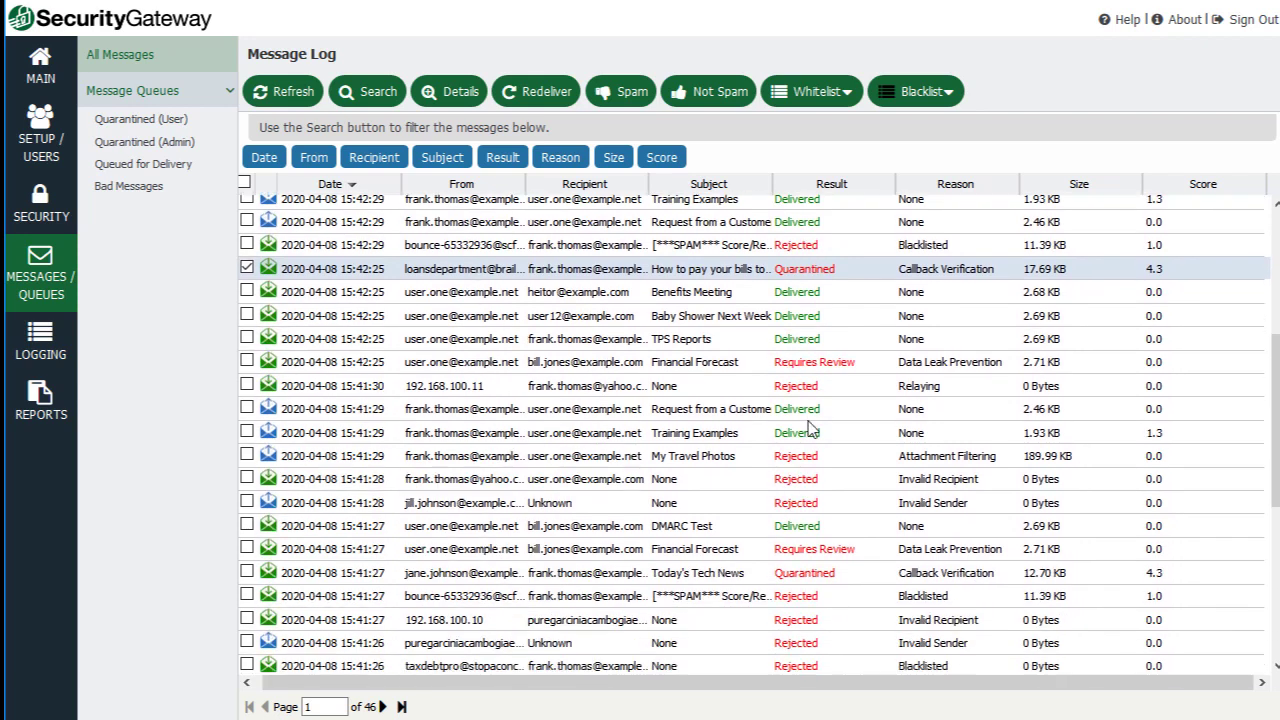
click(829, 367)
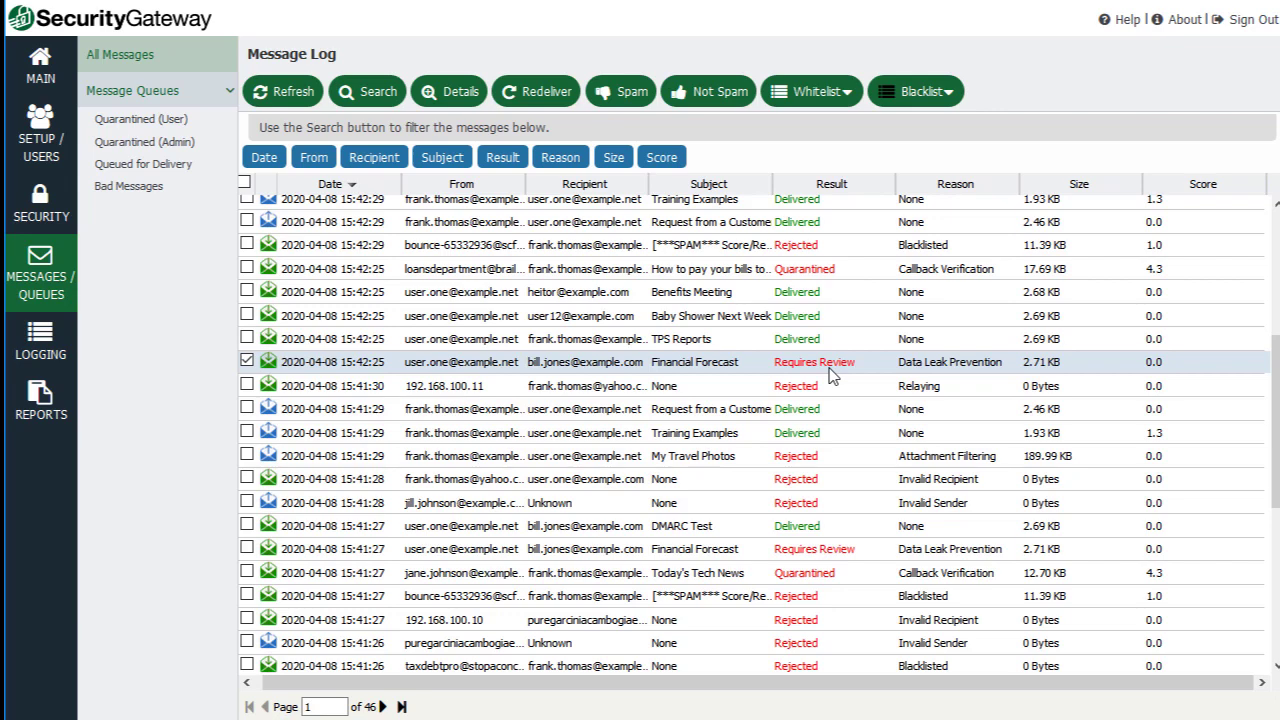
scroll(807, 445, up, 4)
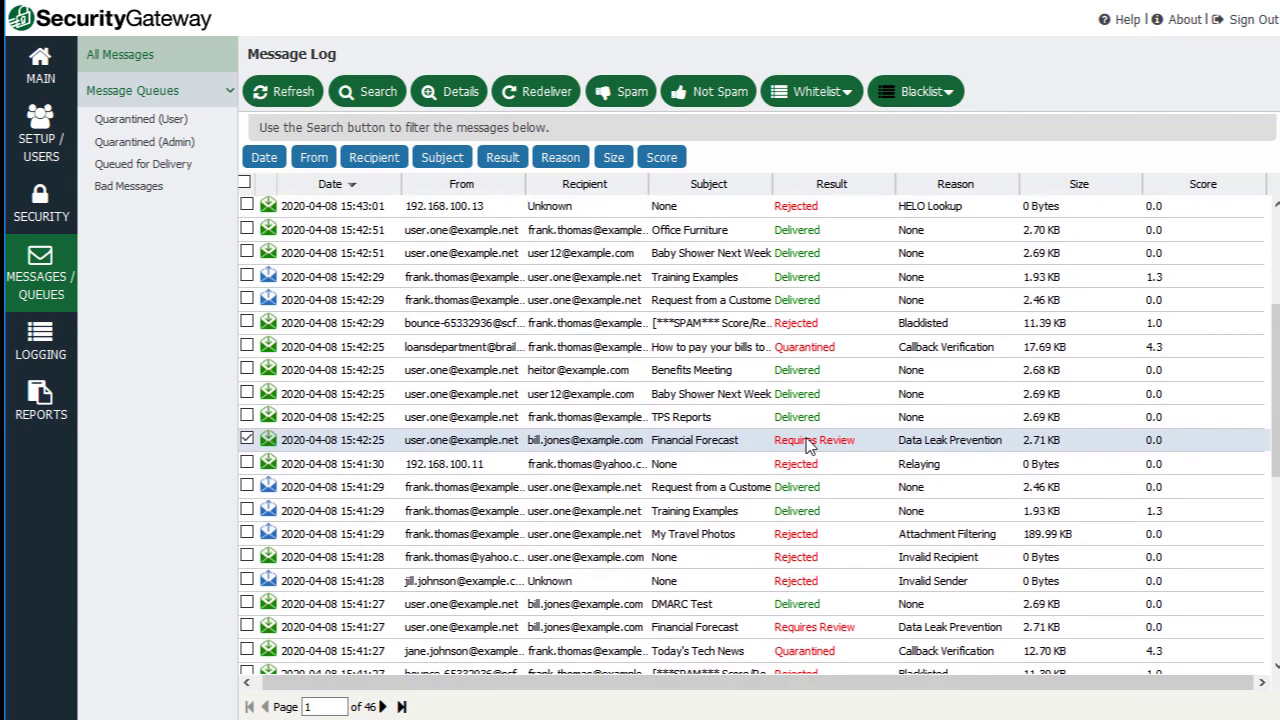
scroll(807, 445, up, 3)
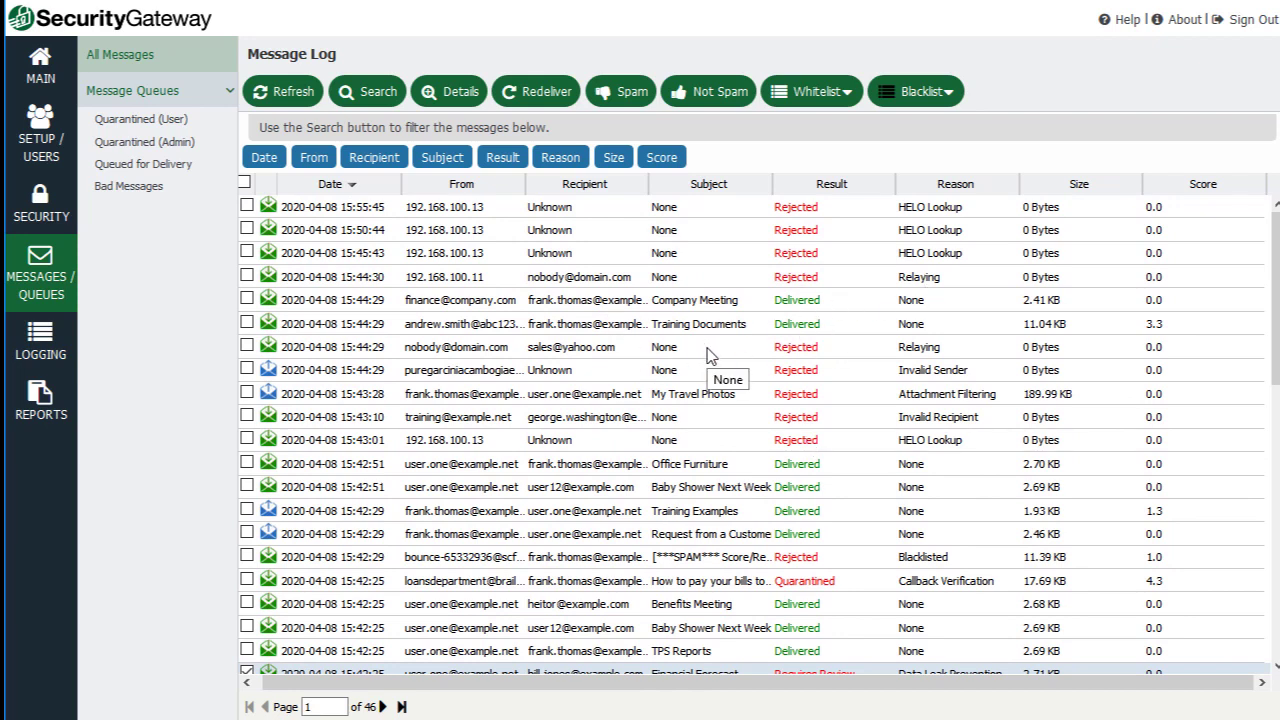
Step: Open the message log's search filter and set the message type to Inbound
click(370, 100)
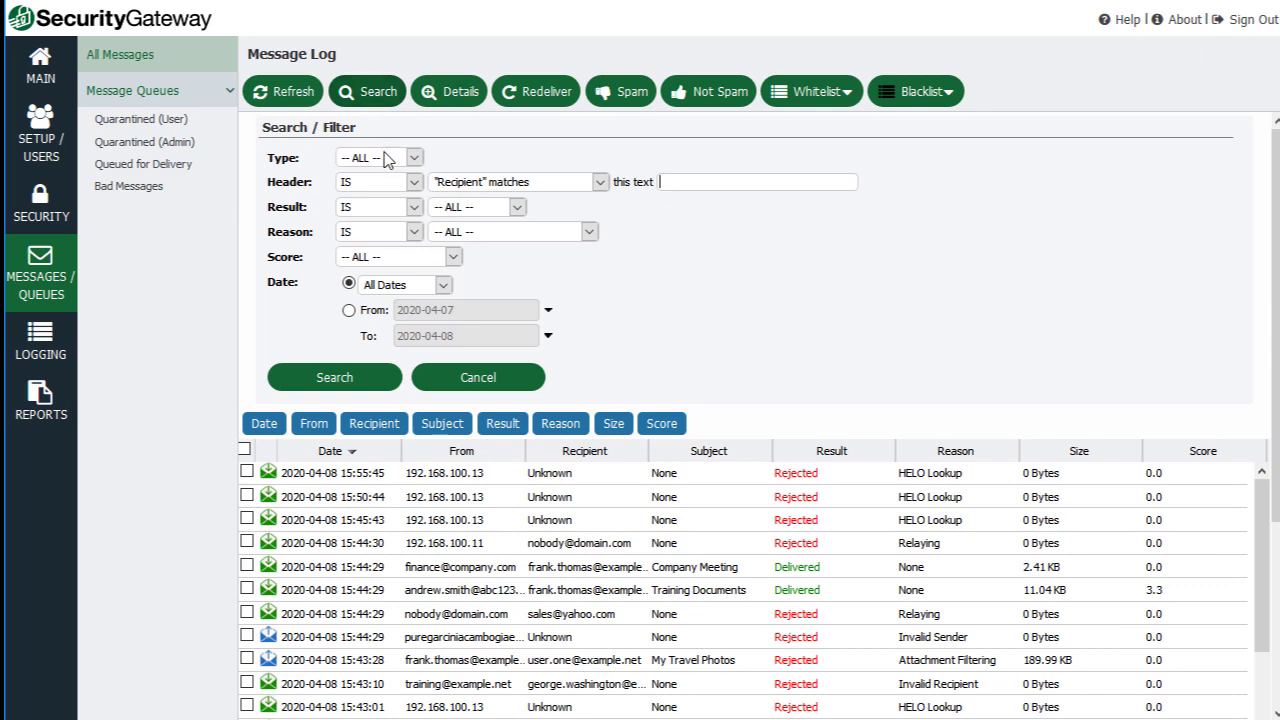
click(414, 158)
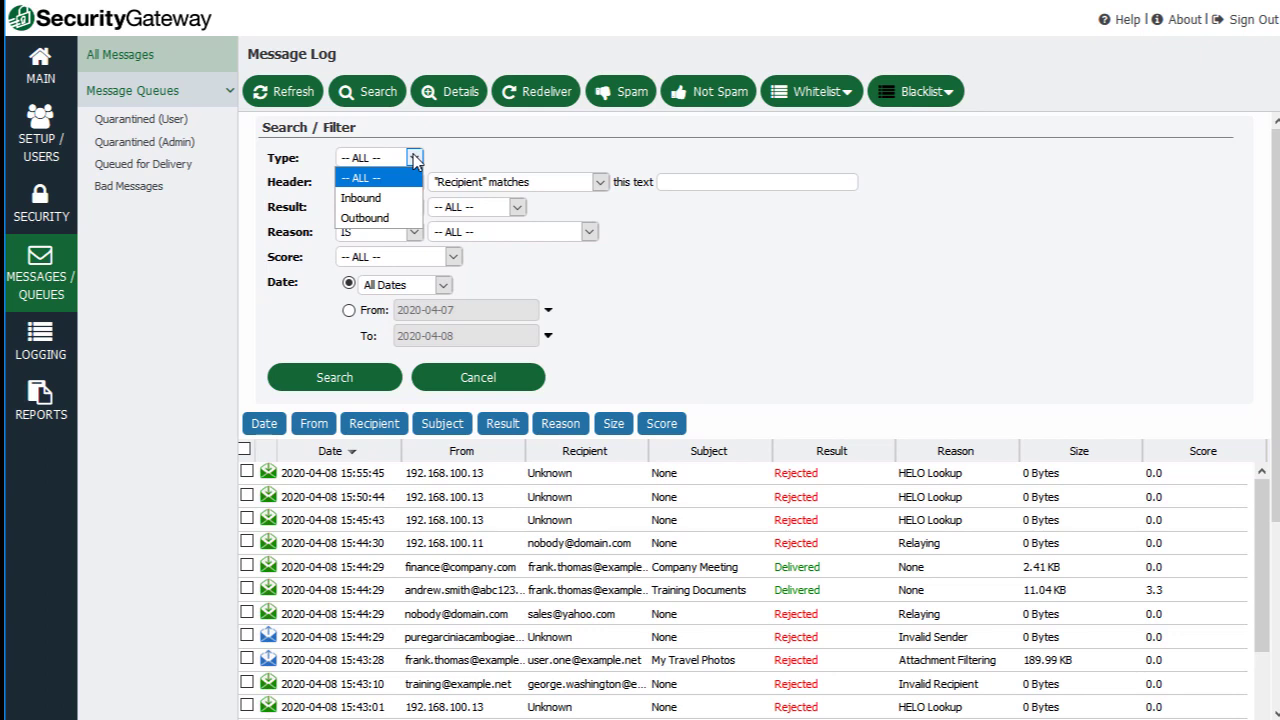
click(378, 198)
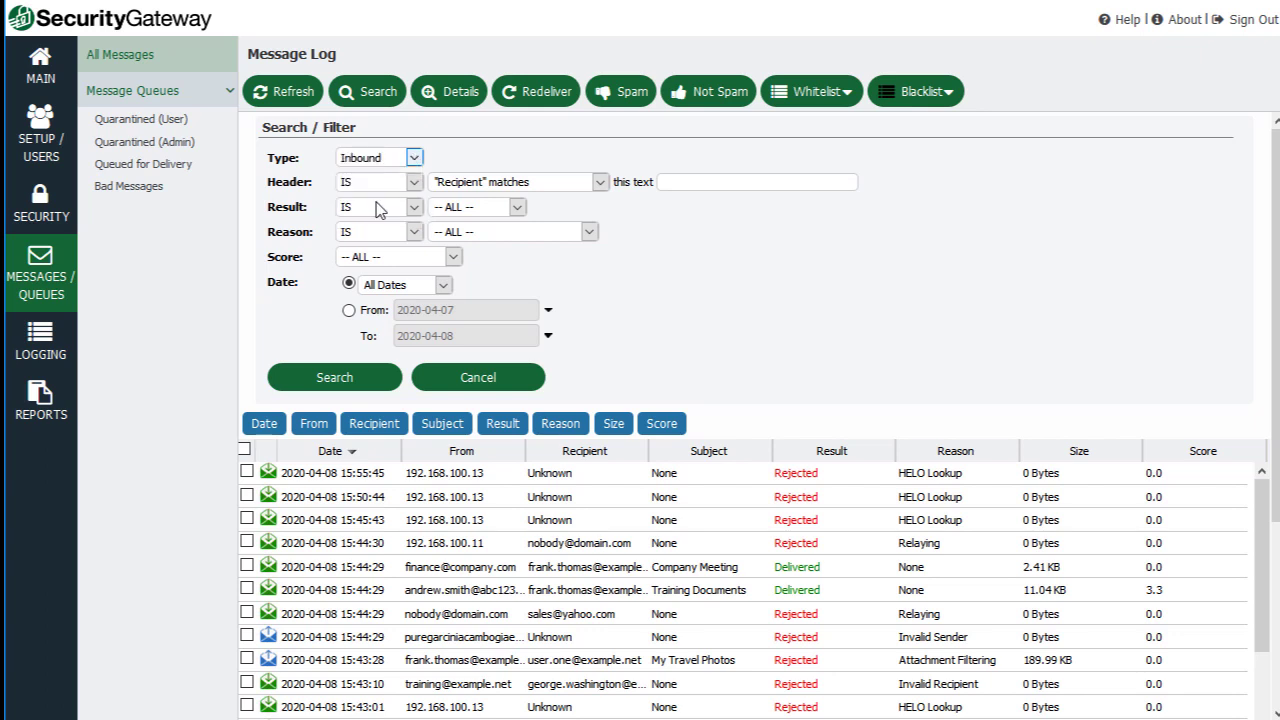
Step: View the Header filter's IS/NOT choices, text entry and matching criteria without changing them
click(391, 190)
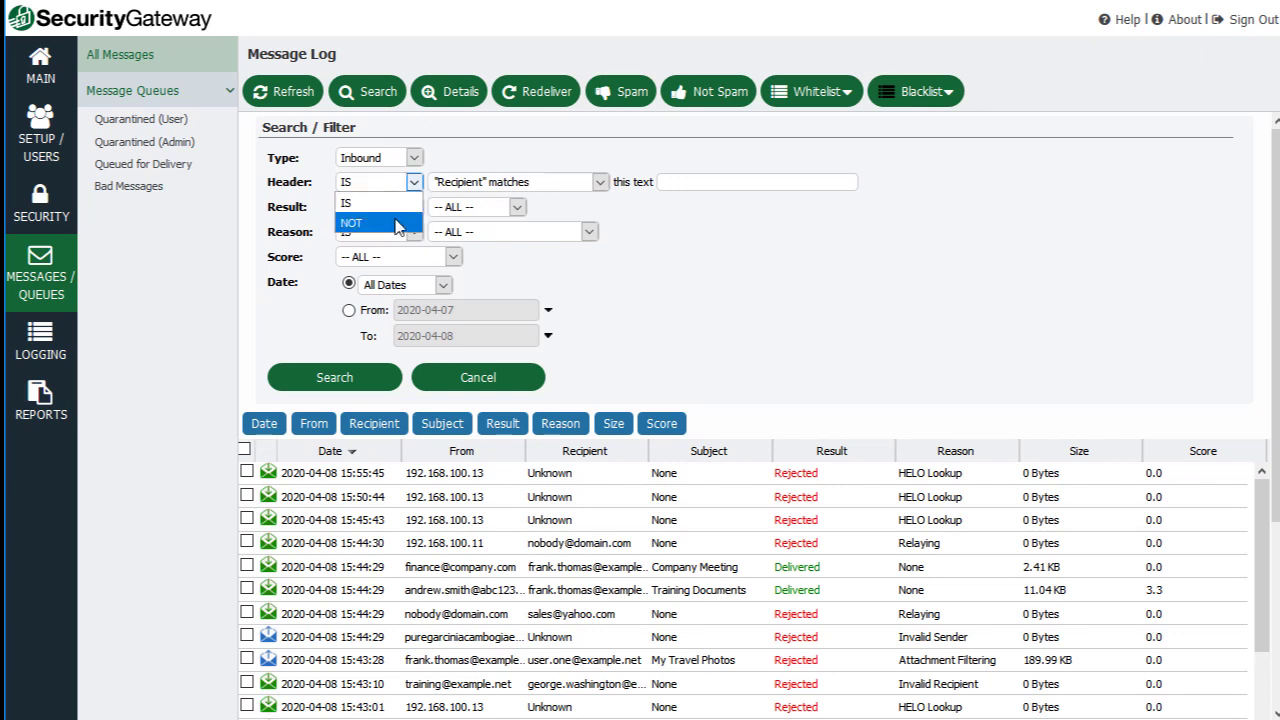
click(700, 183)
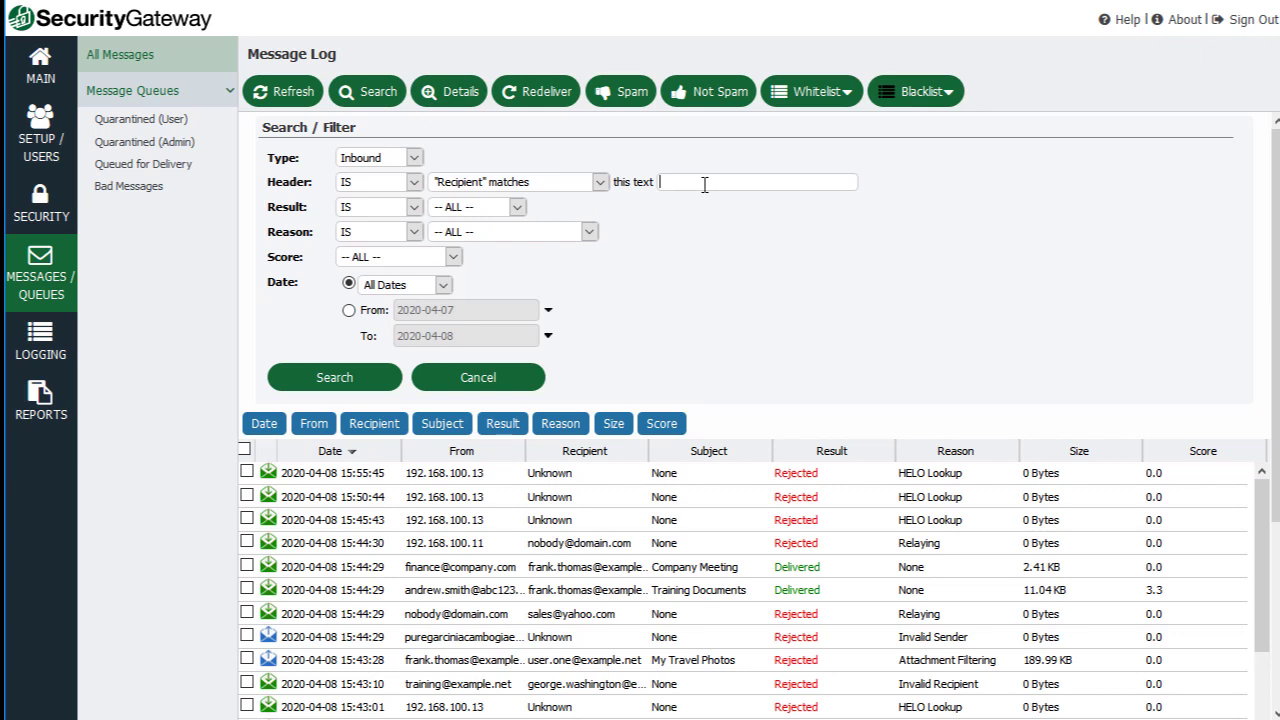
click(601, 183)
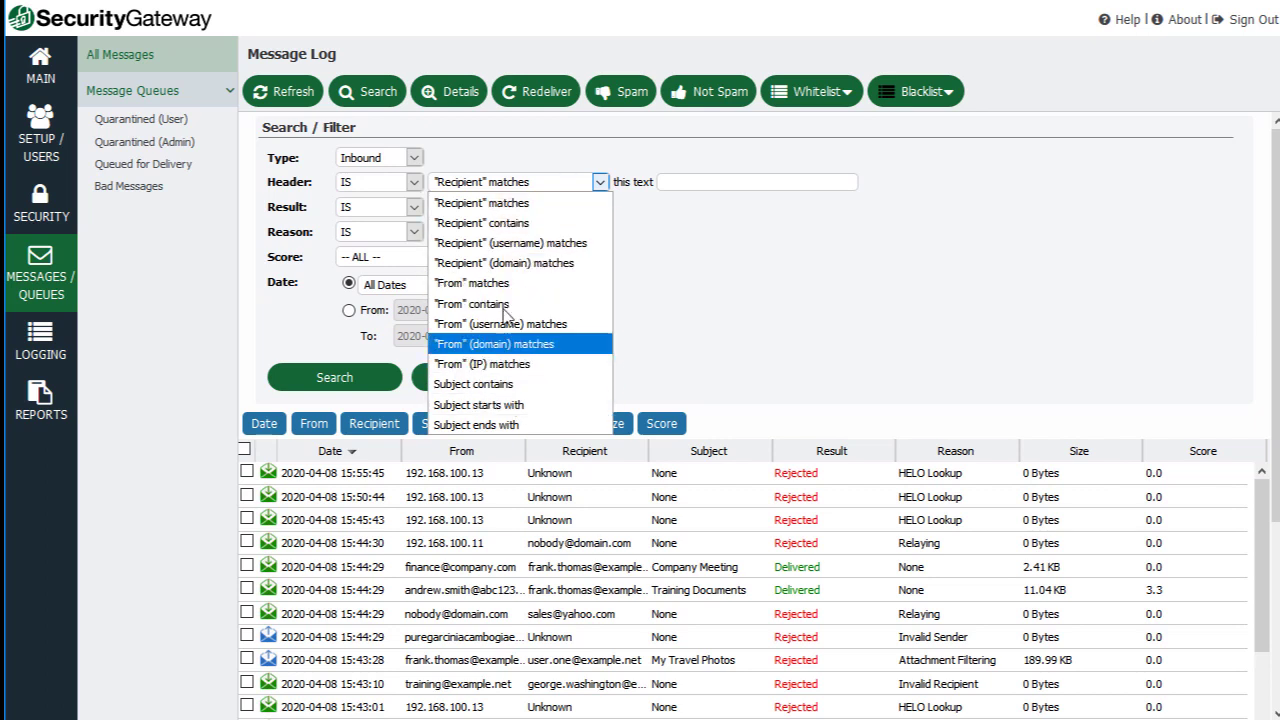
click(689, 230)
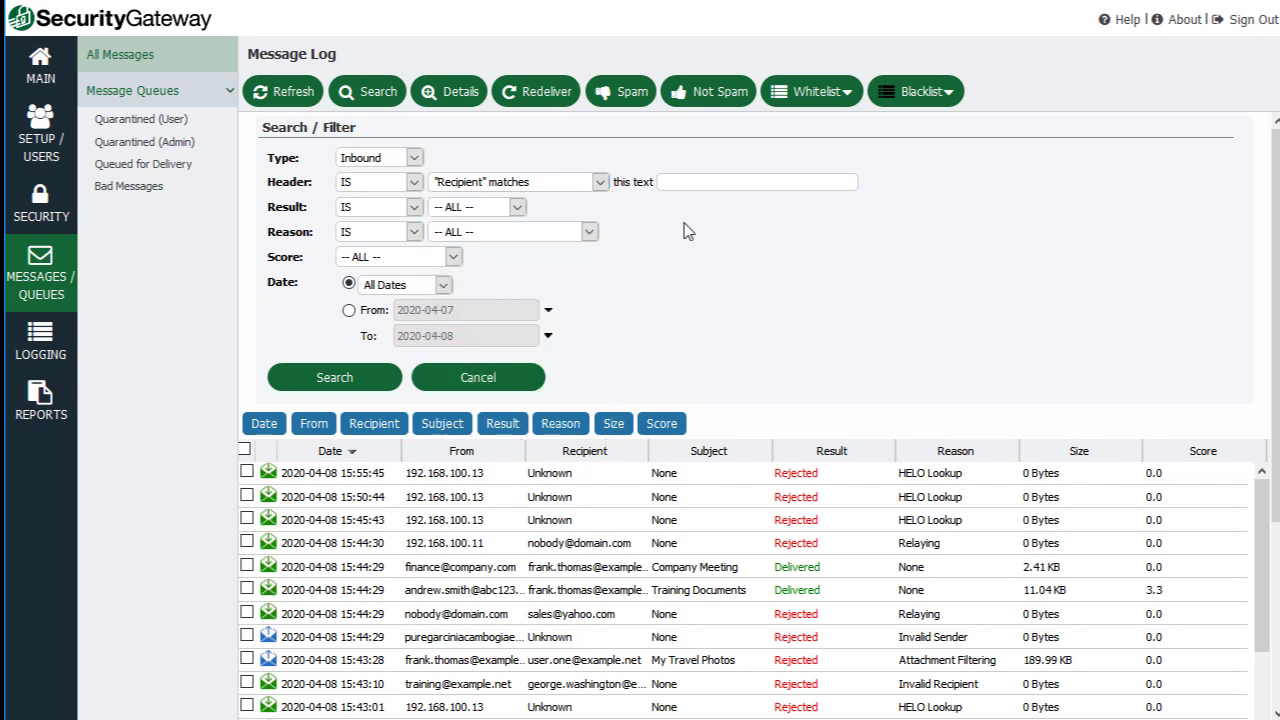
Step: View the Result filter's IS/NOT choices and its list of message results, leaving the filter at IS and ALL
click(414, 208)
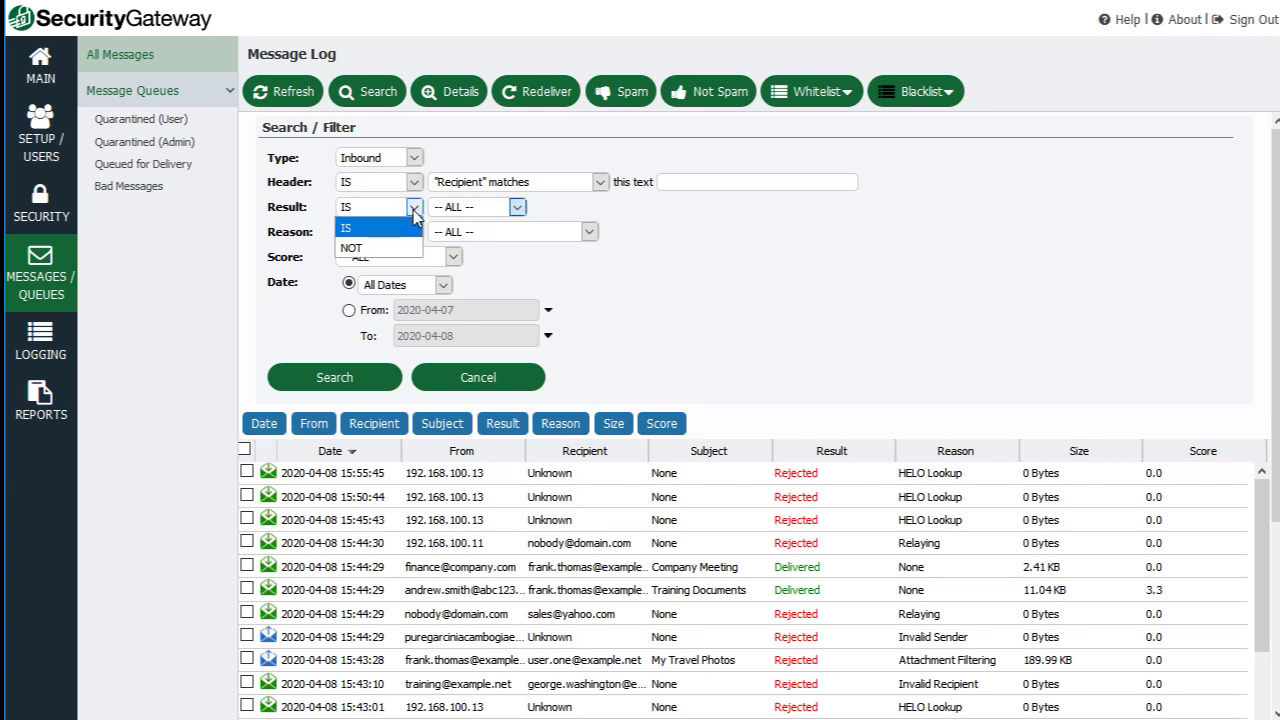
click(414, 212)
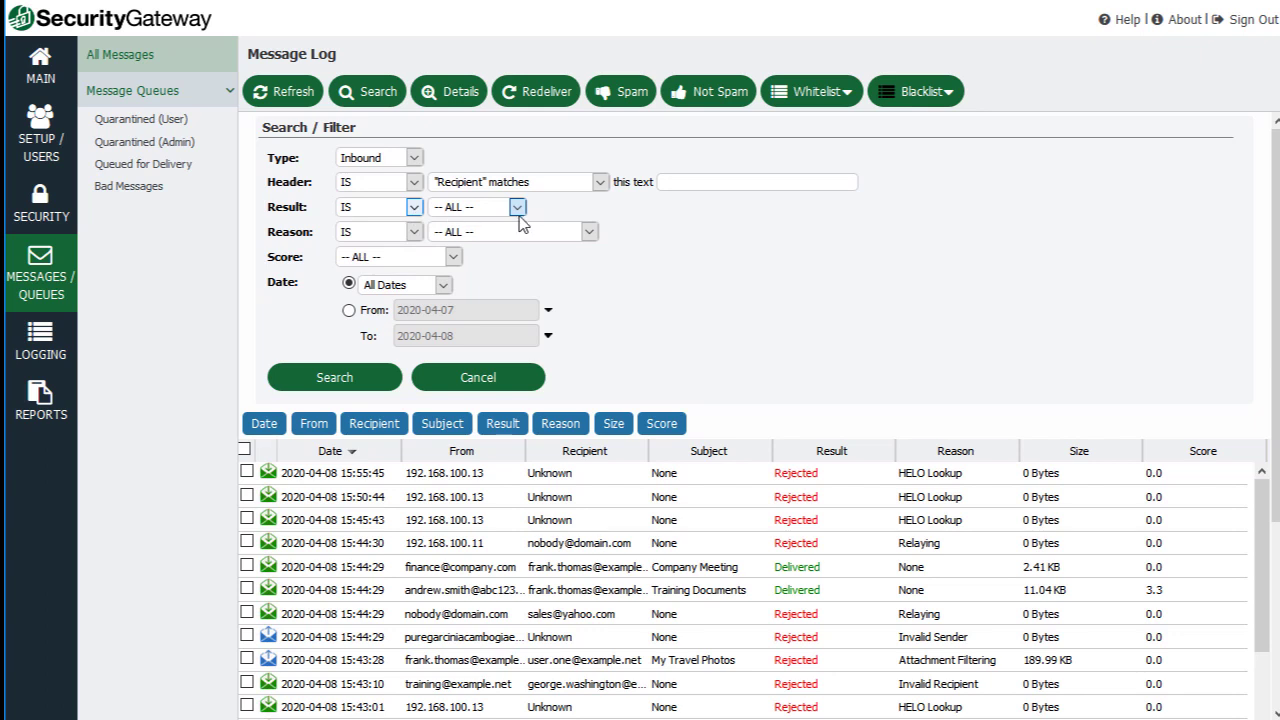
click(518, 207)
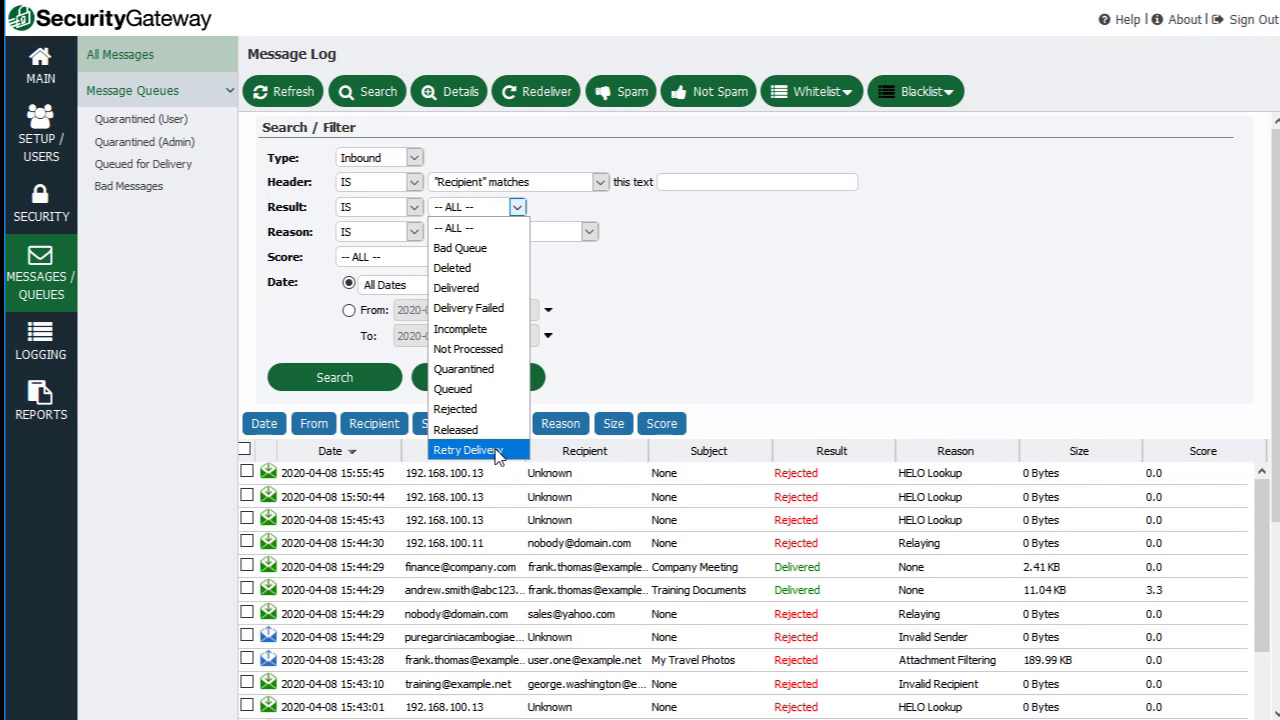
click(645, 266)
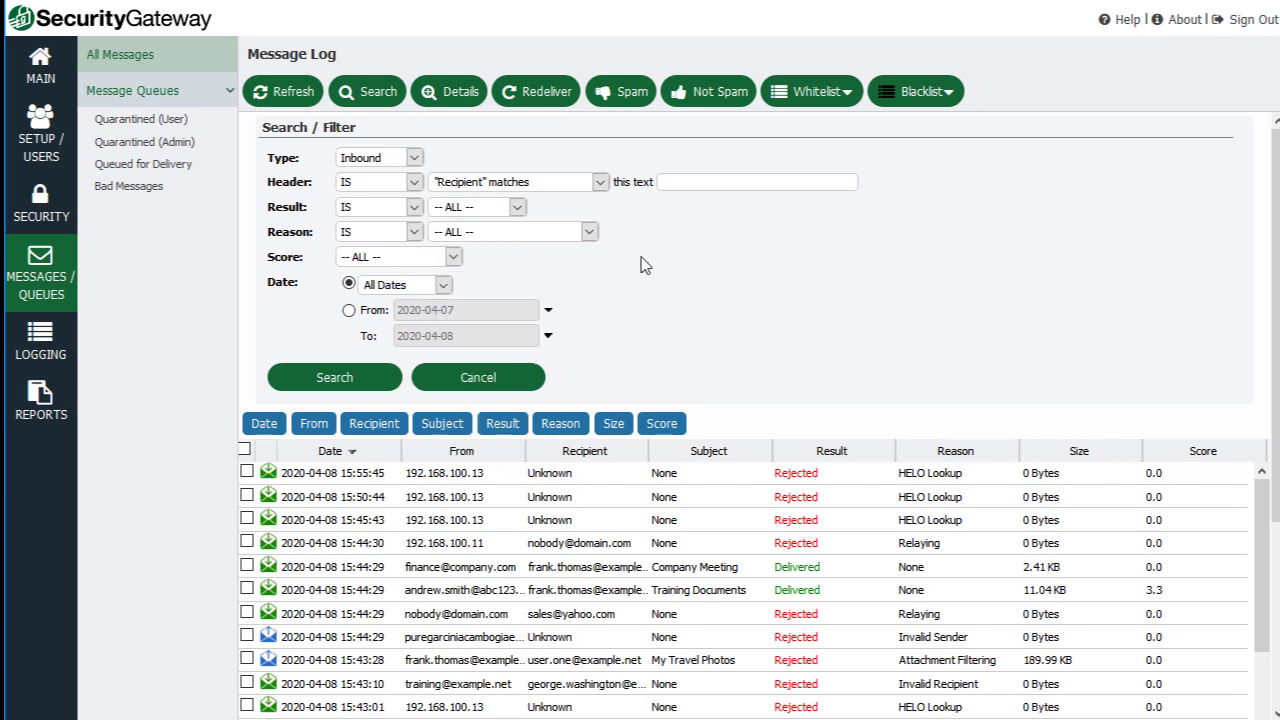
Step: View the Reason filter's IS/NOT choices and look through its full list of reasons, leaving the filter at IS and ALL
click(405, 235)
click(405, 235)
click(522, 232)
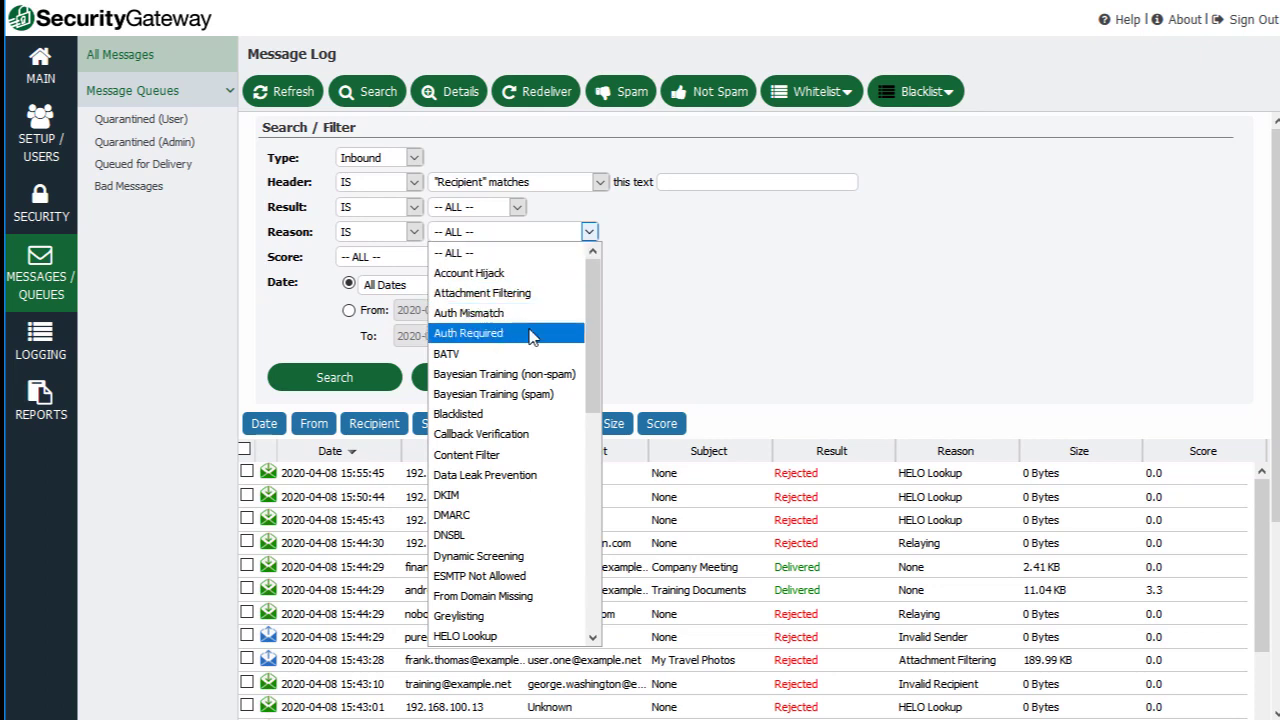
drag(593, 352, 594, 543)
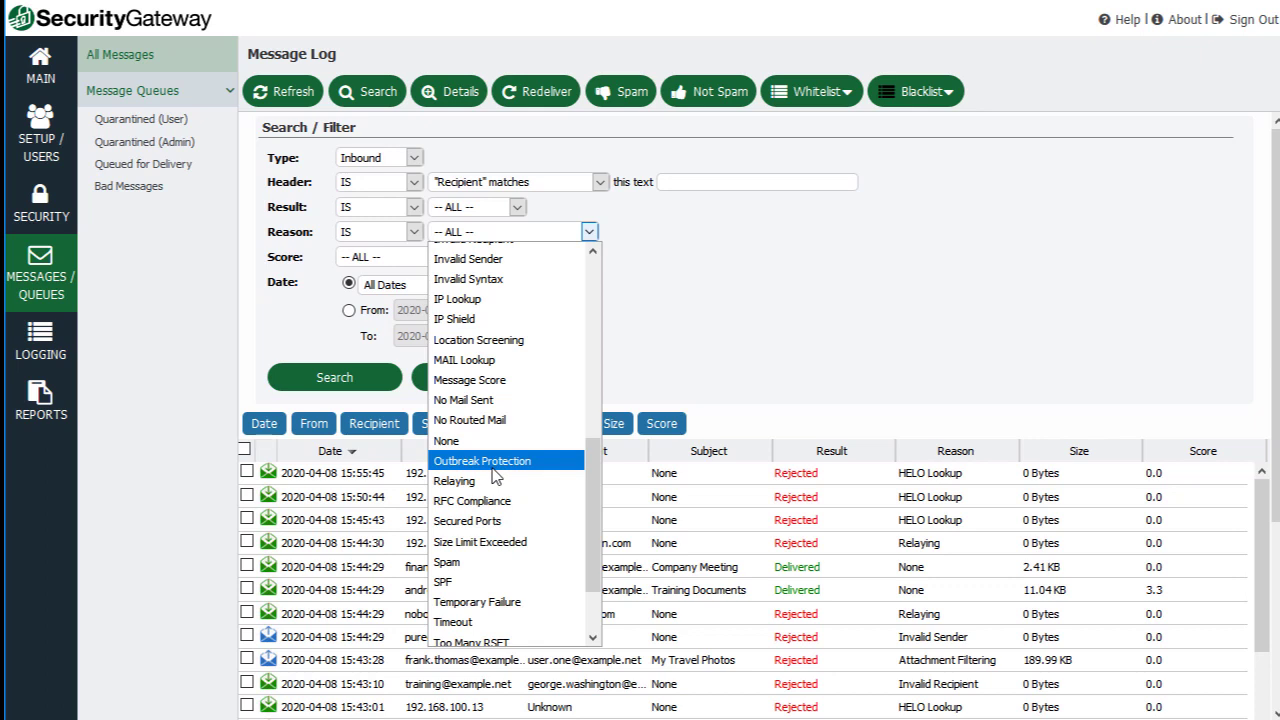
click(652, 332)
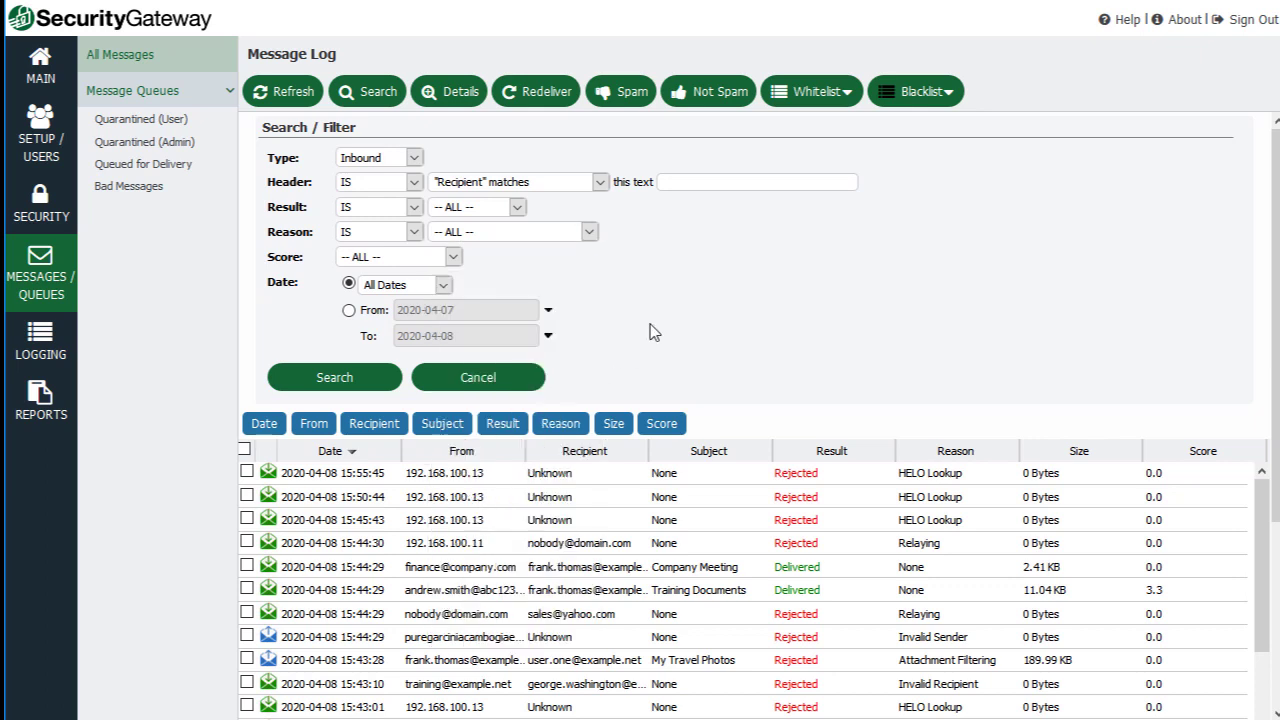
Step: View the Score filter's choices, keep it at ALL, and switch the Date filter from All Dates to a From/To range
click(452, 258)
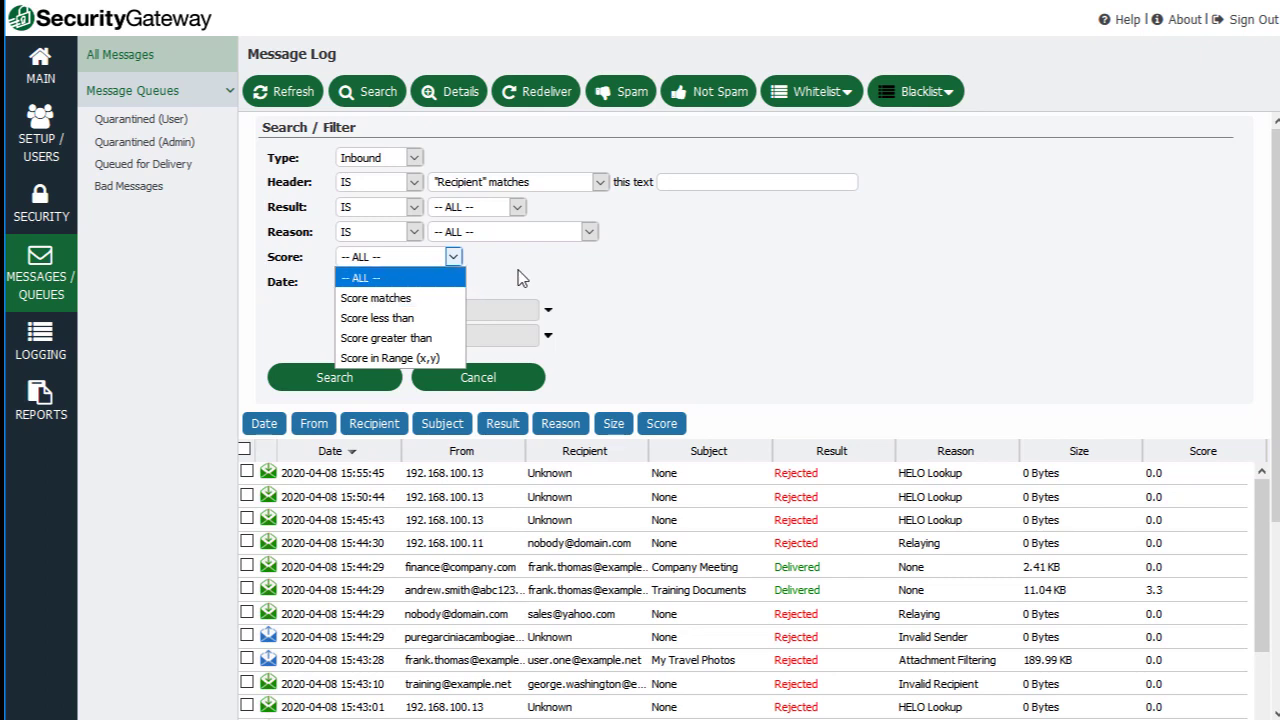
click(424, 280)
click(349, 311)
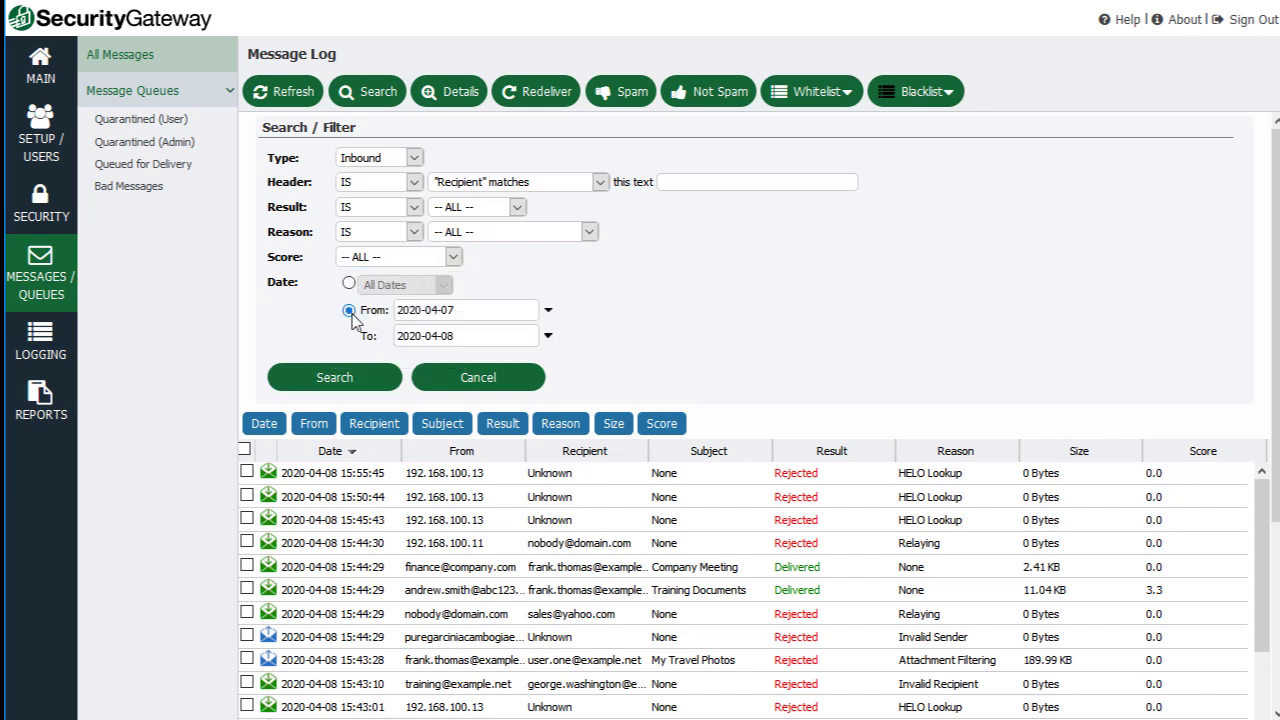
click(348, 284)
click(349, 311)
scroll(375, 231, down, 3)
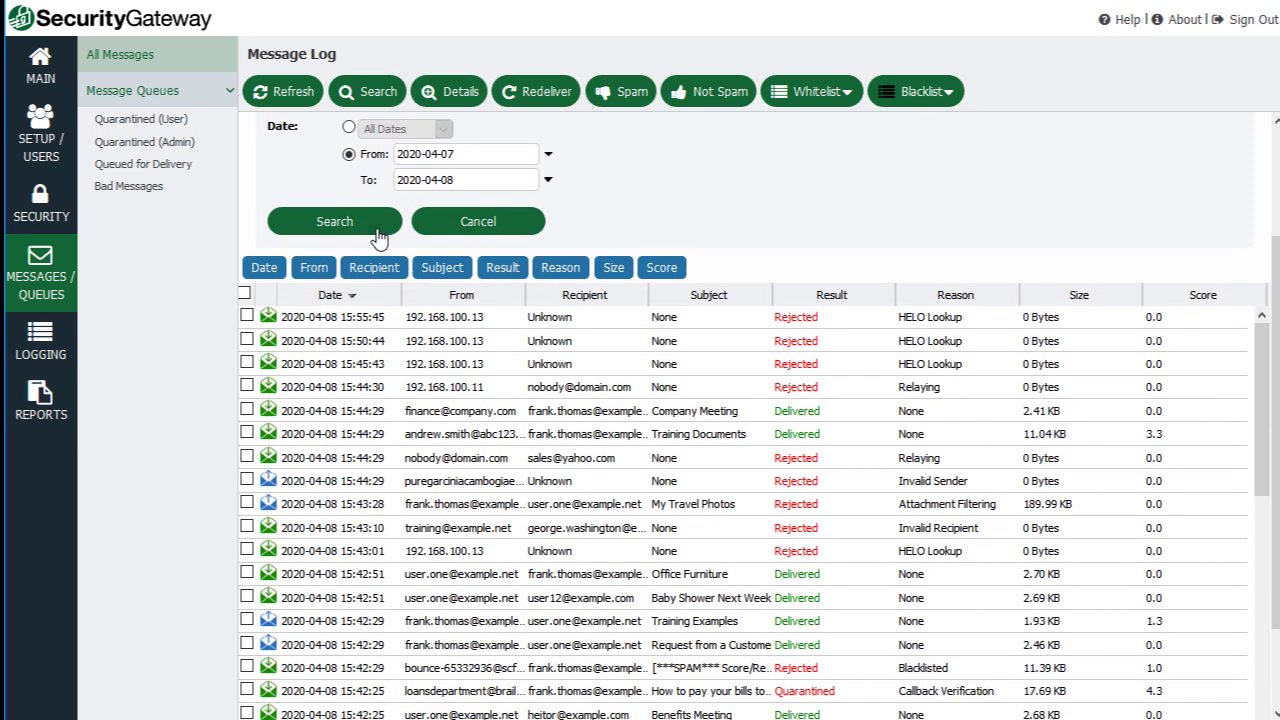
scroll(488, 312, down, 2)
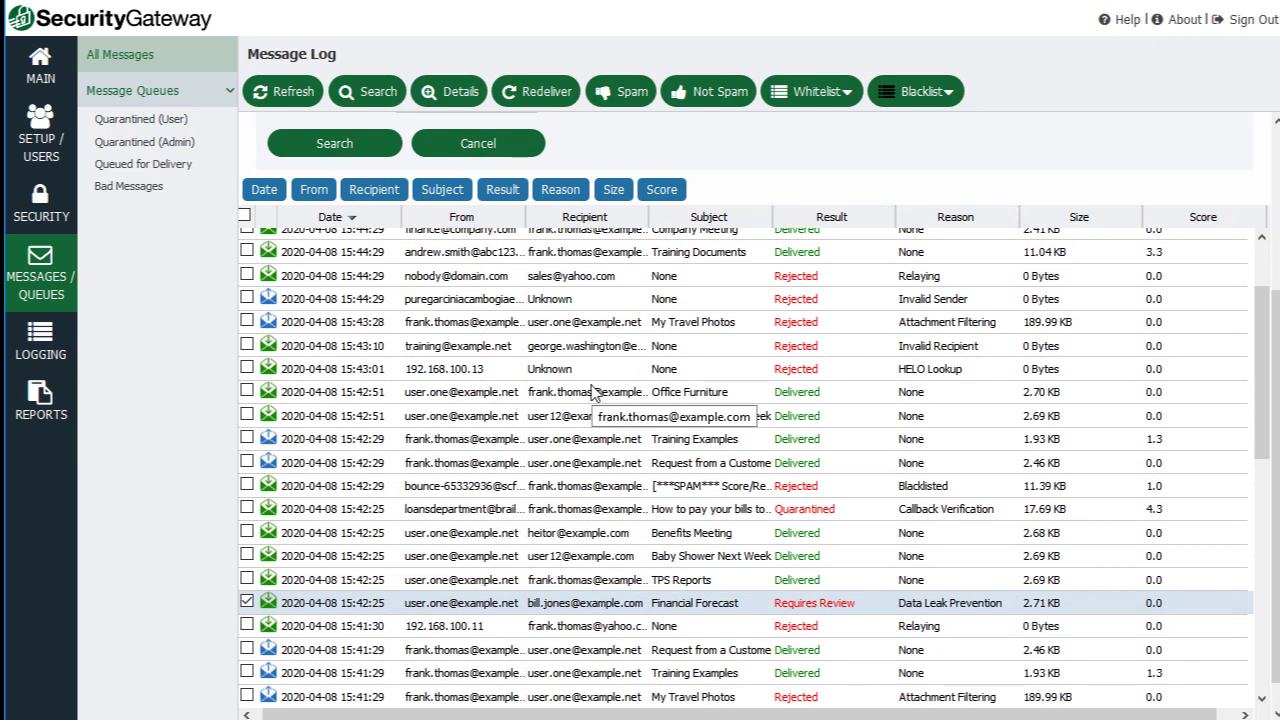
click(807, 375)
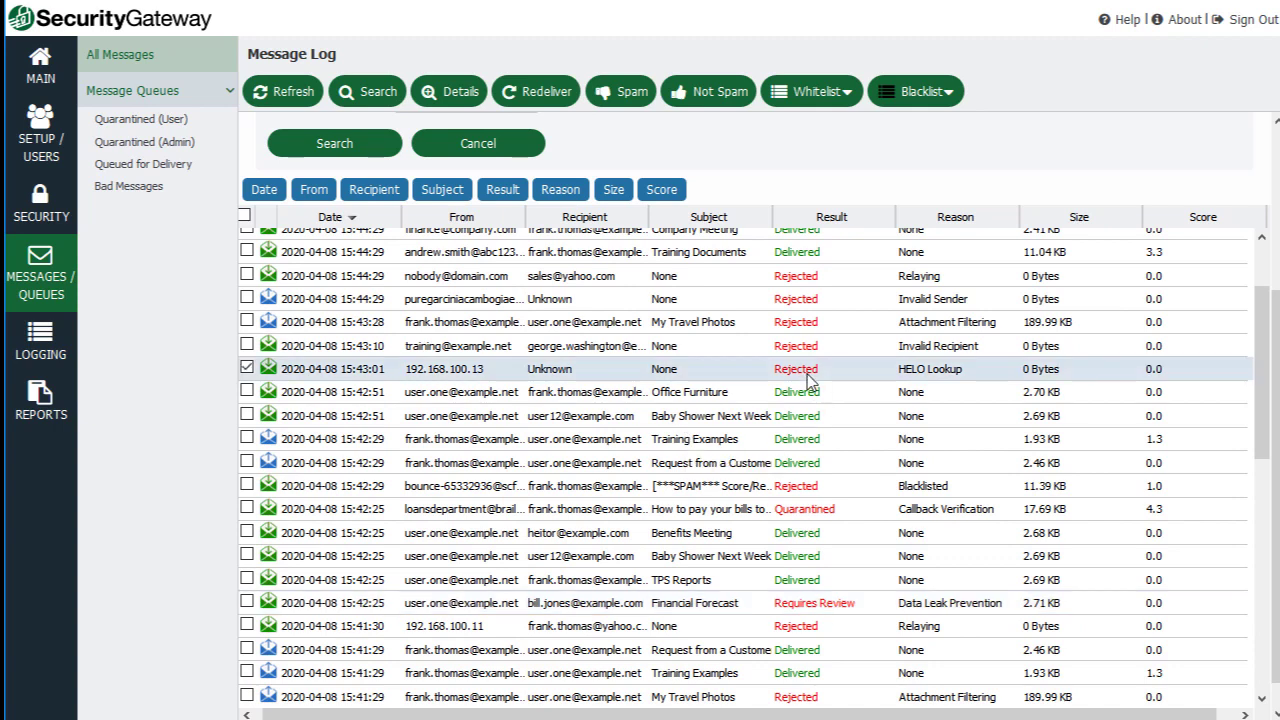
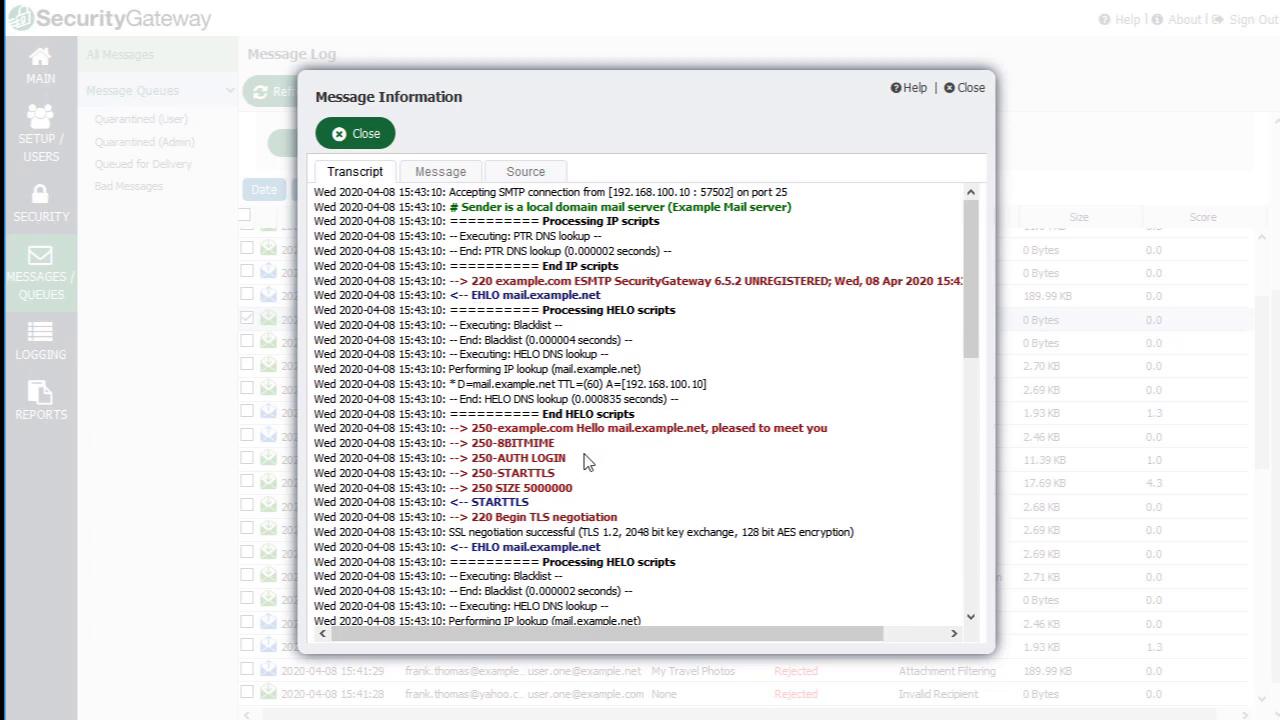
Step: Read the SMTP transcript from the connection through the TLS negotiation, highlighting the second EHLO mail.example.net line
scroll(505, 507, down, 1)
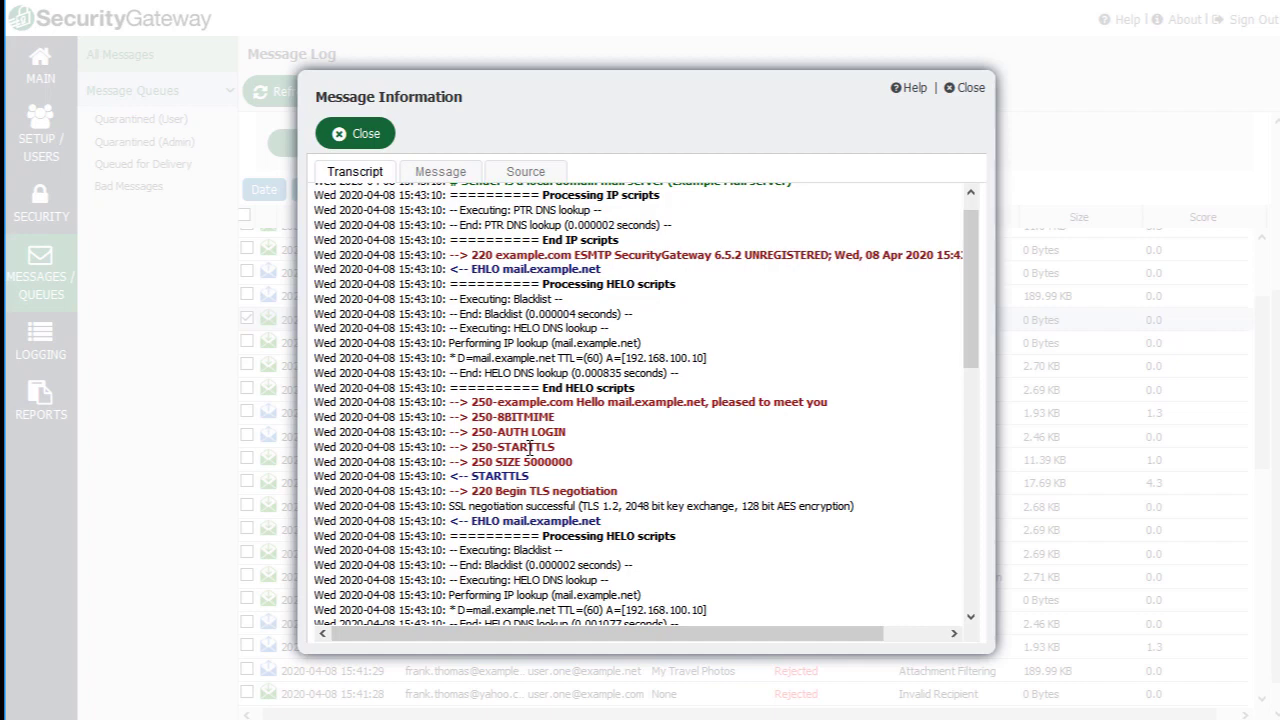
scroll(530, 447, down, 3)
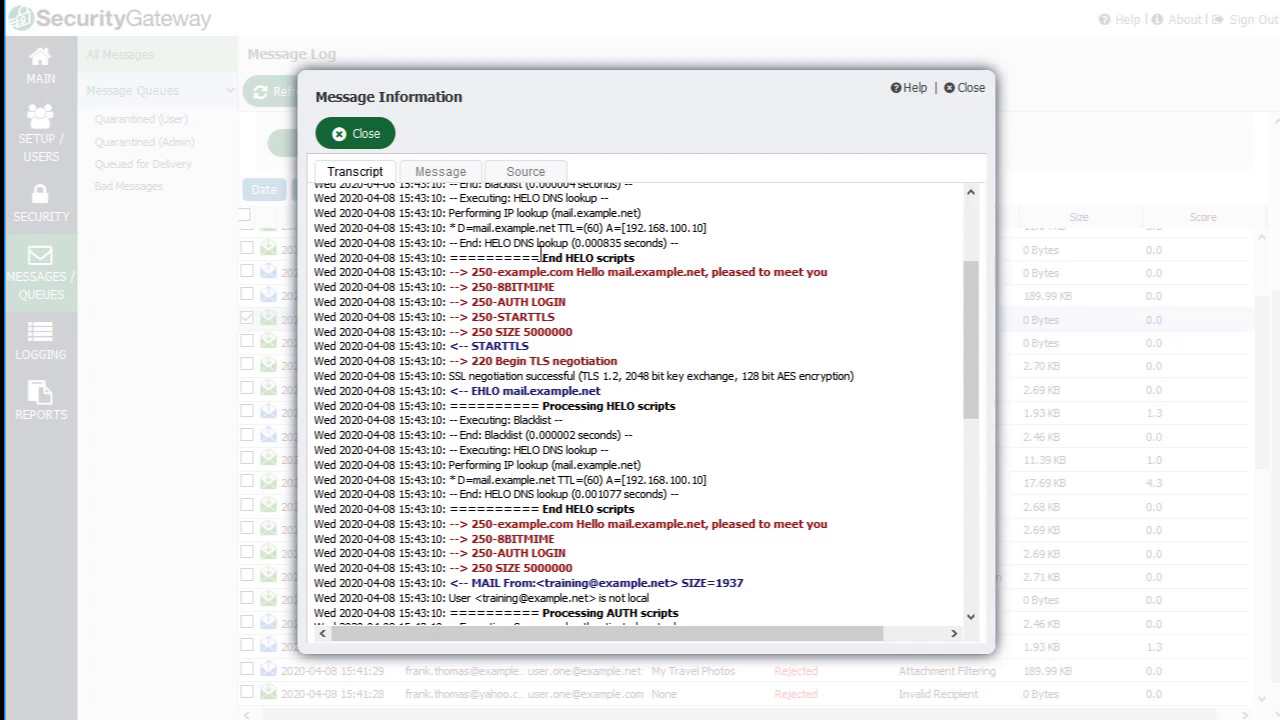
scroll(447, 405, down, 4)
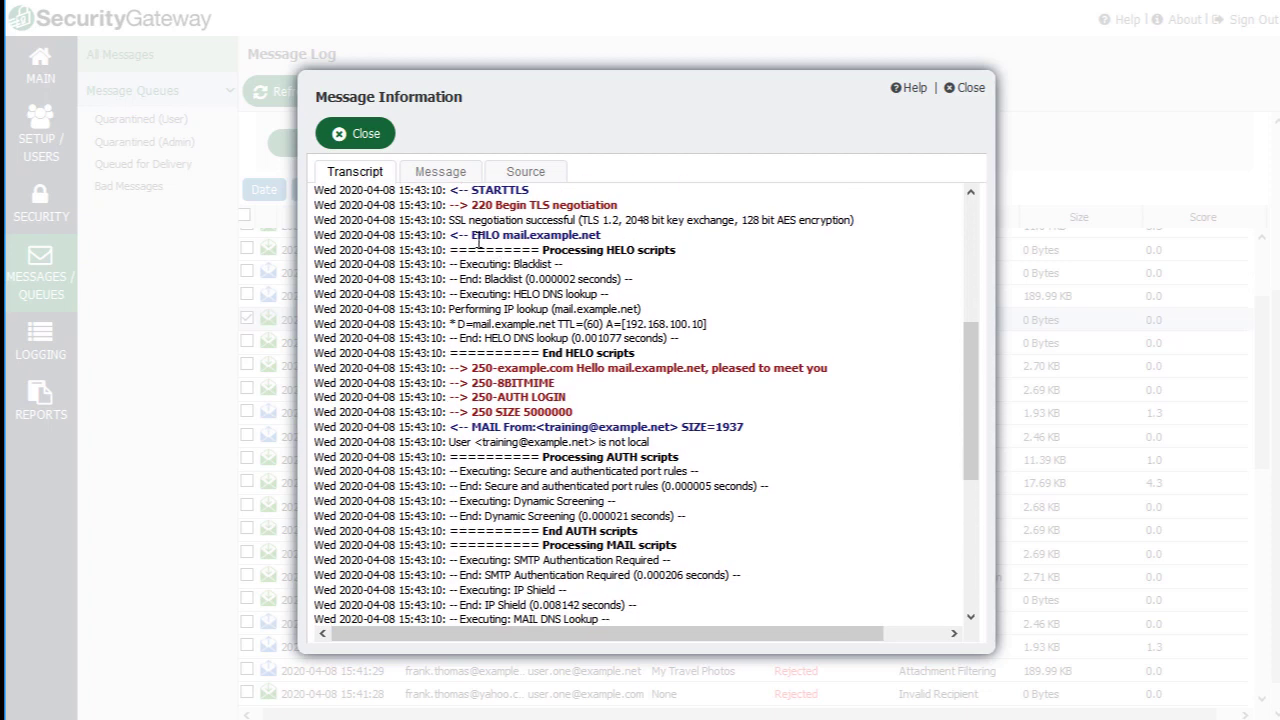
drag(468, 235, 618, 246)
click(618, 246)
Step: Highlight the server's 250 Hello response and the 250-8BITMIME and 250-AUTH LOGIN lines in the transcript
scroll(507, 355, down, 1)
scroll(505, 353, down, 3)
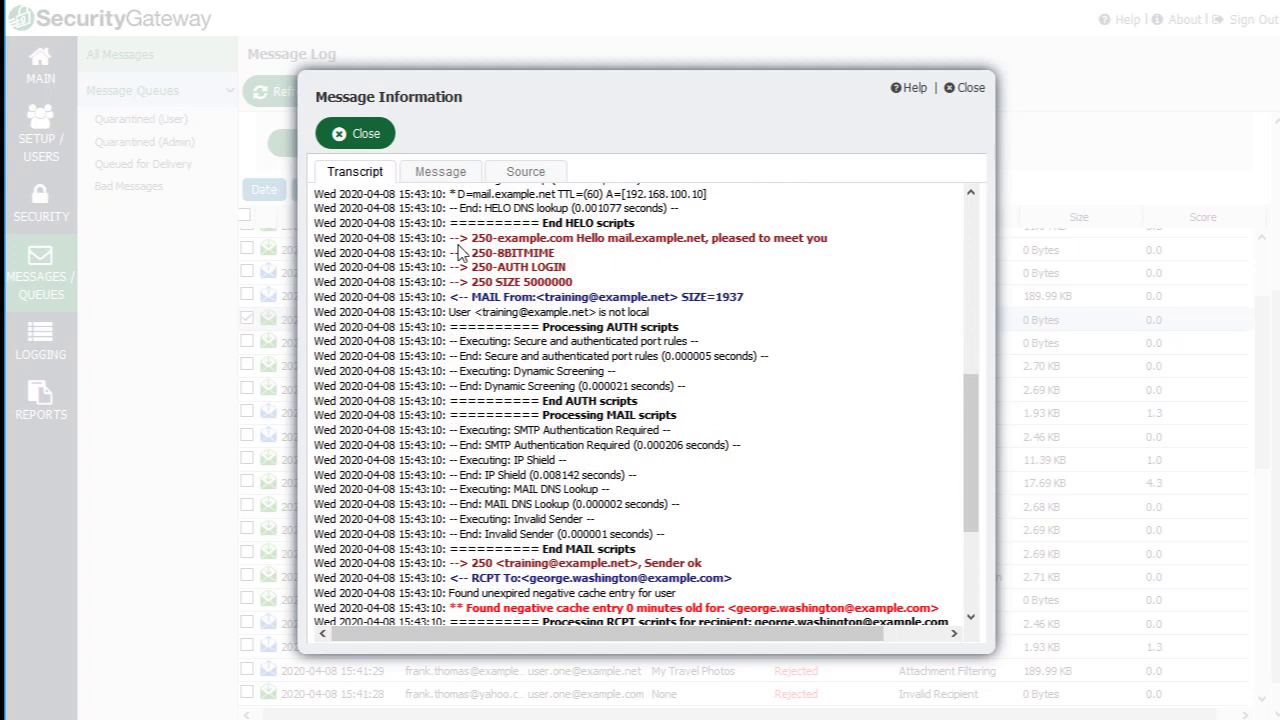
drag(485, 240, 806, 238)
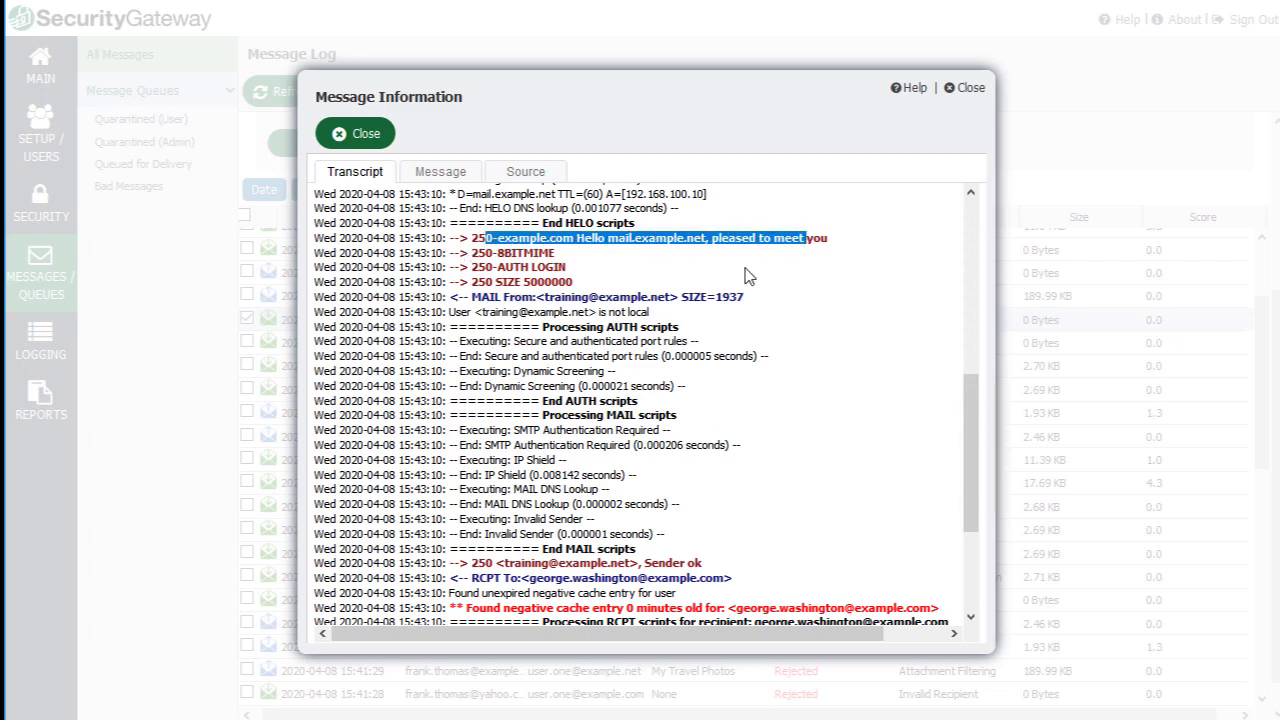
click(745, 275)
drag(470, 253, 565, 268)
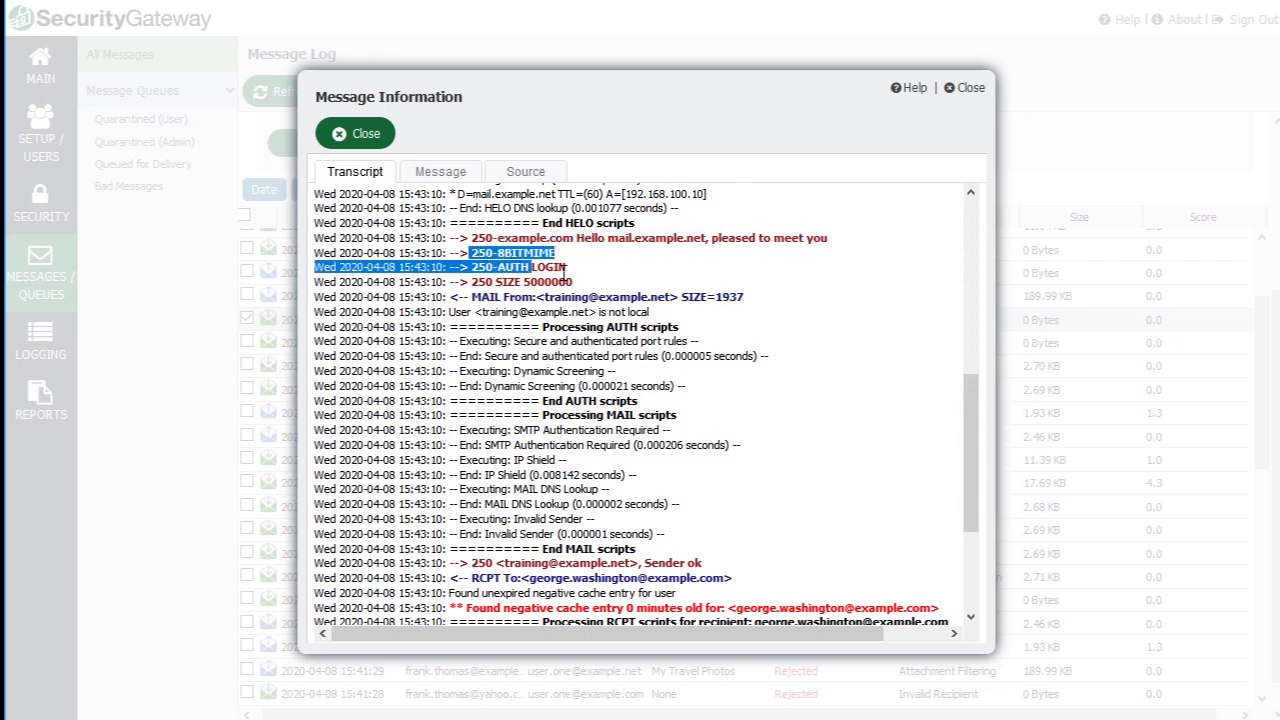
click(565, 268)
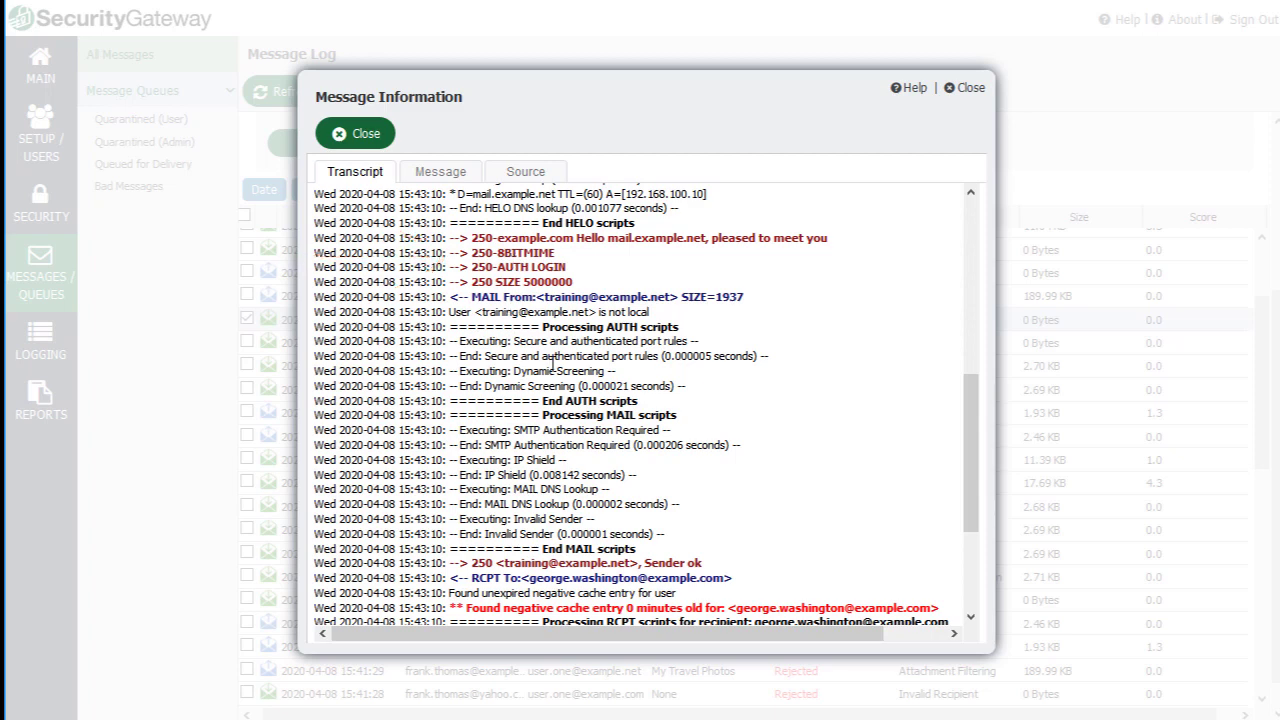
Step: Read past the AUTH and MAIL scripts and highlight the RCPT To line and the negative cache entry line
scroll(534, 371, down, 3)
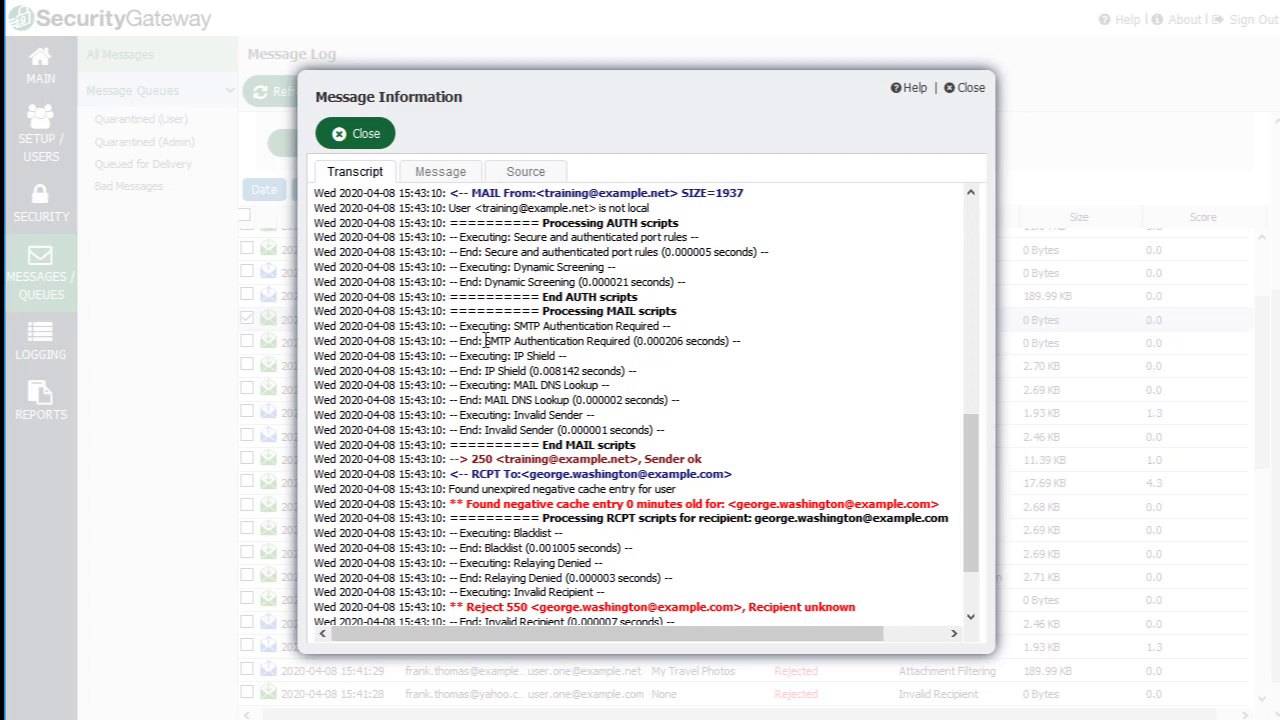
scroll(486, 341, down, 3)
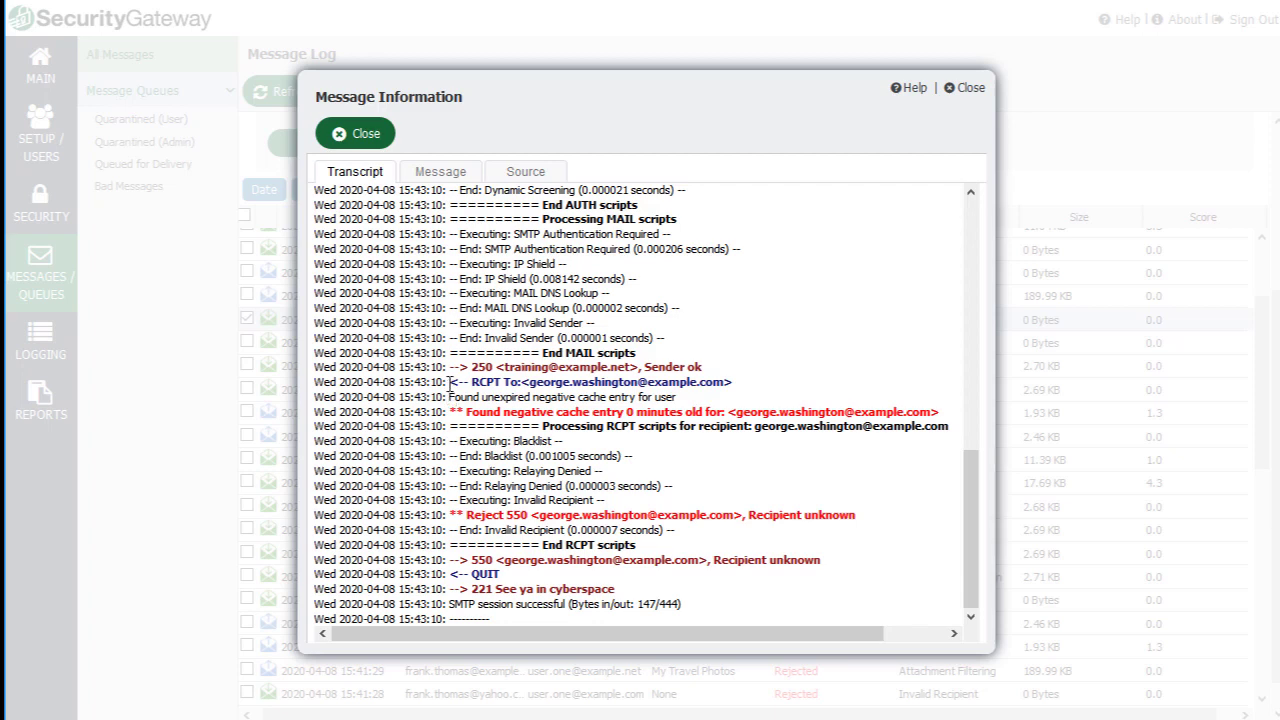
drag(450, 382, 748, 397)
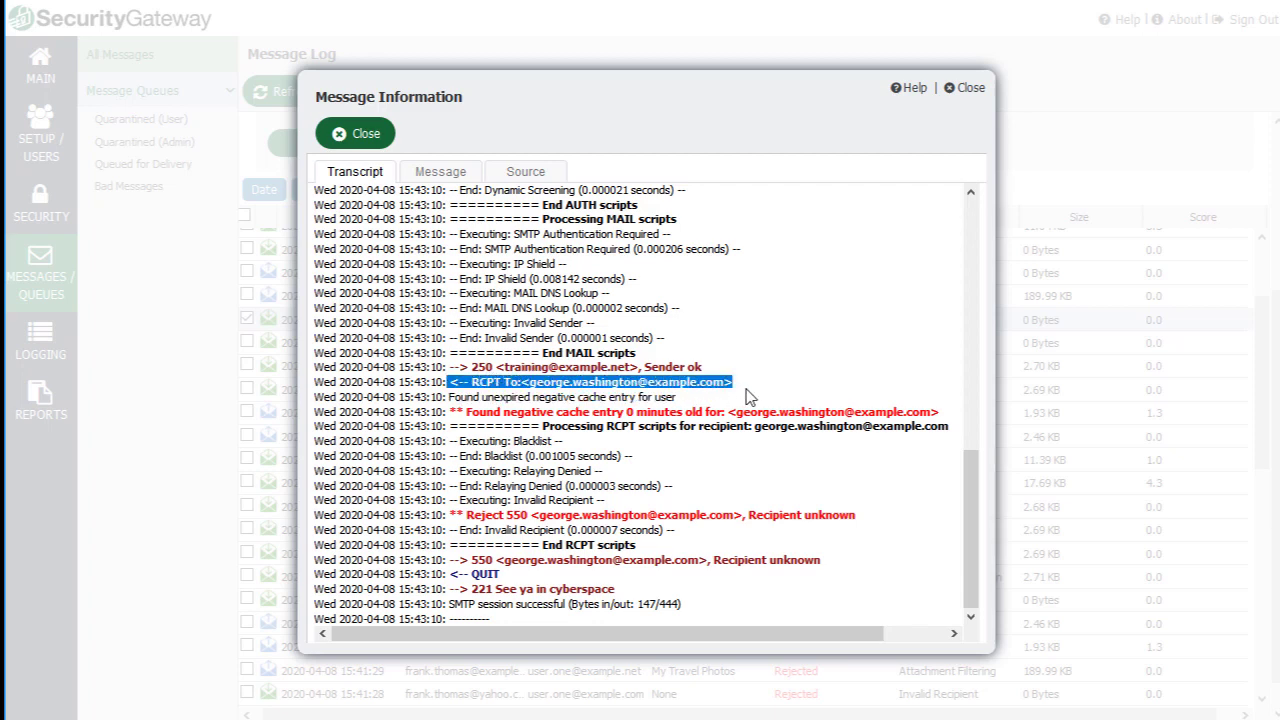
click(603, 413)
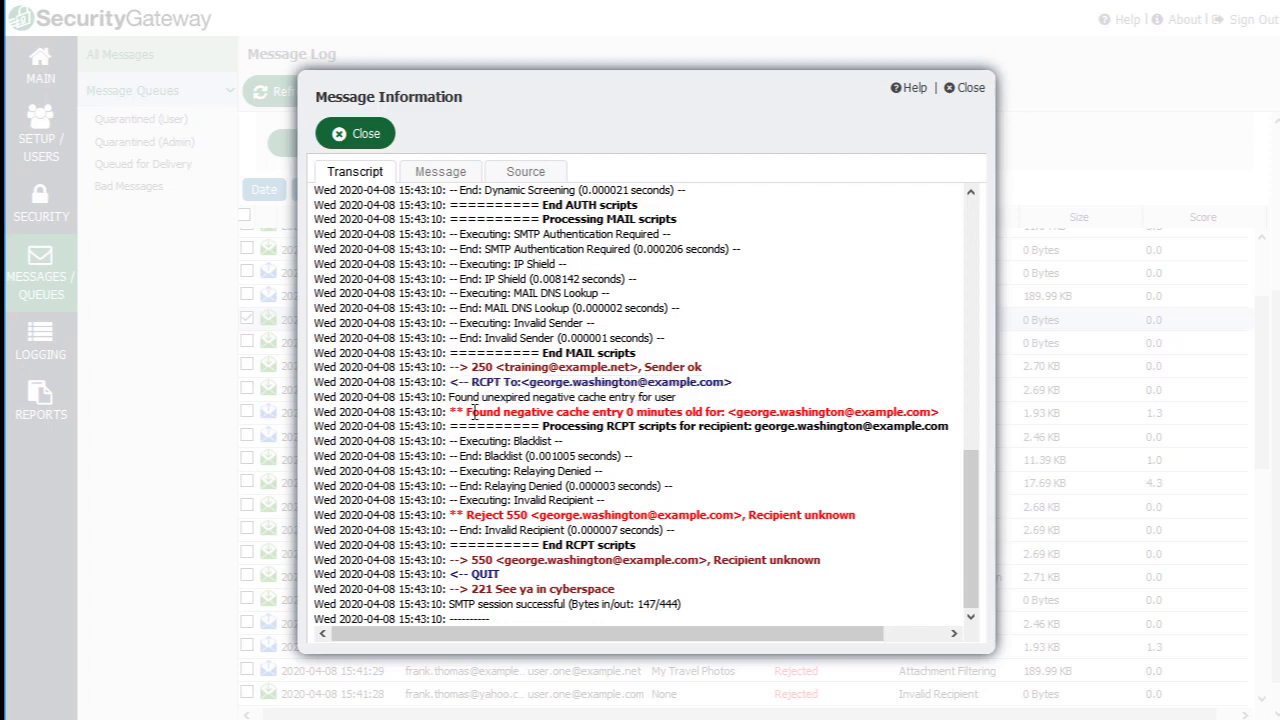
drag(450, 412, 952, 426)
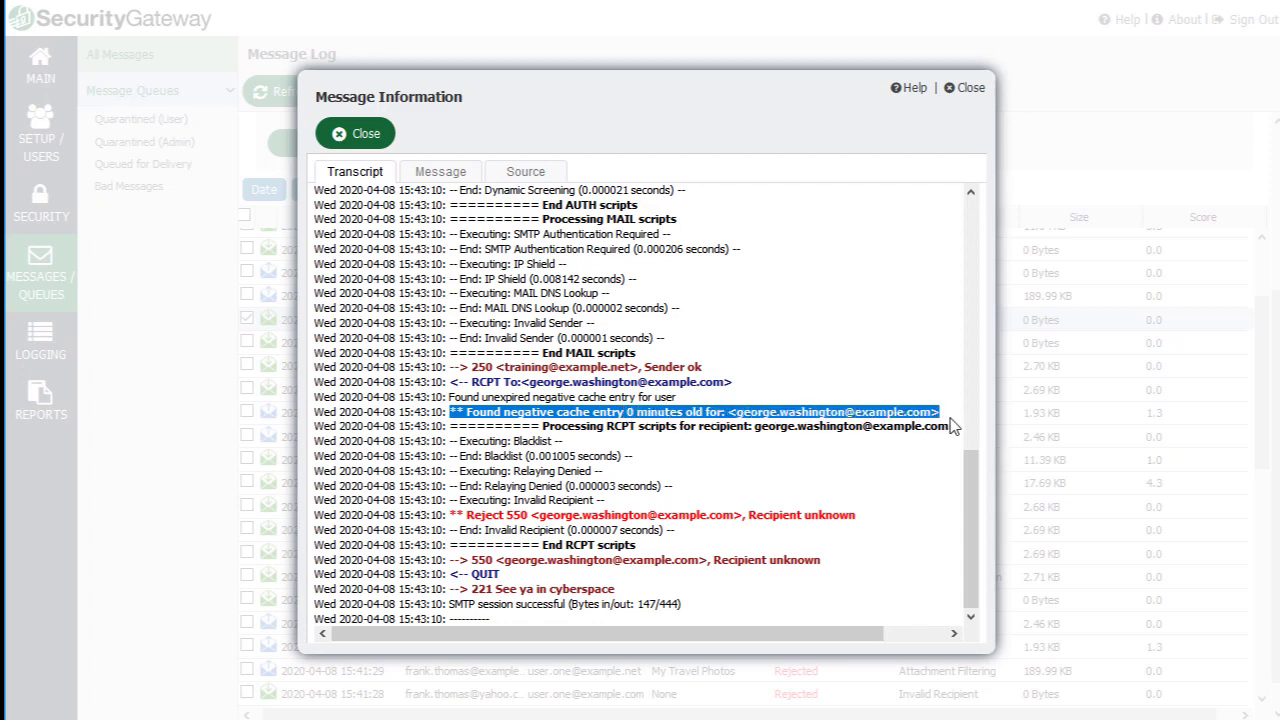
Step: Highlight the Reject 550 Recipient unknown line and the Executing: Invalid Recipient line above it
click(452, 518)
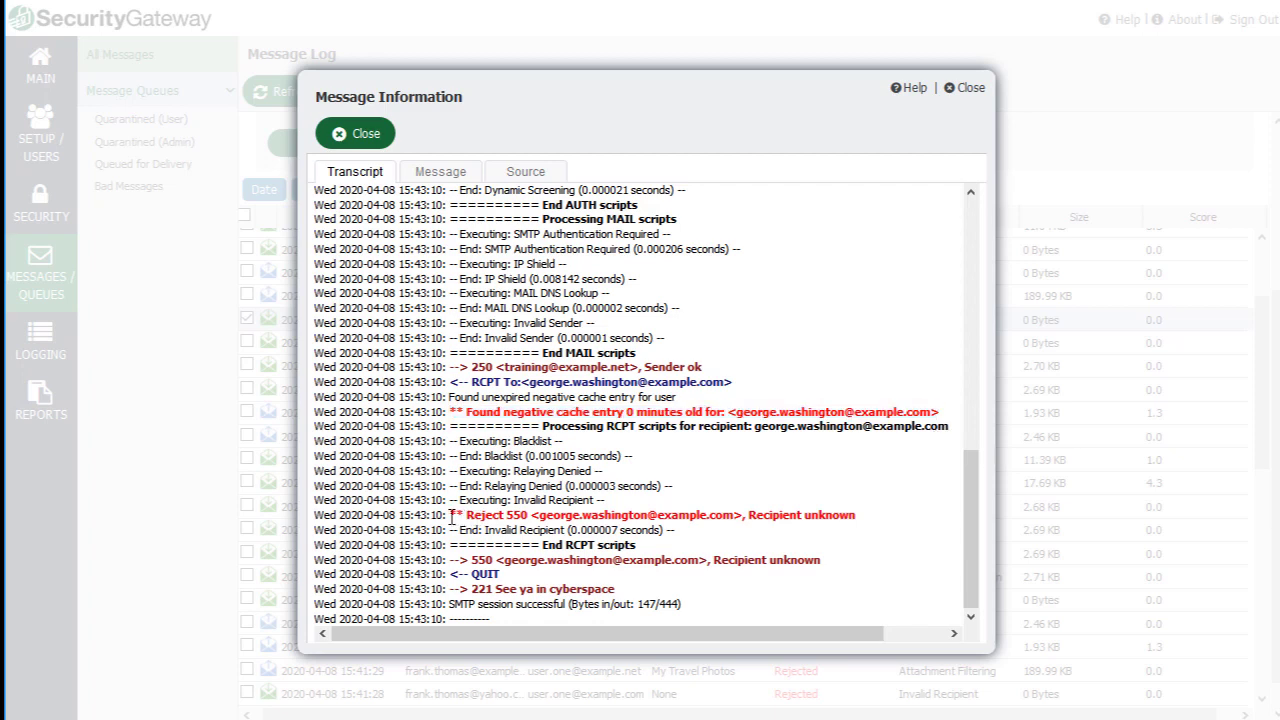
drag(451, 517, 875, 520)
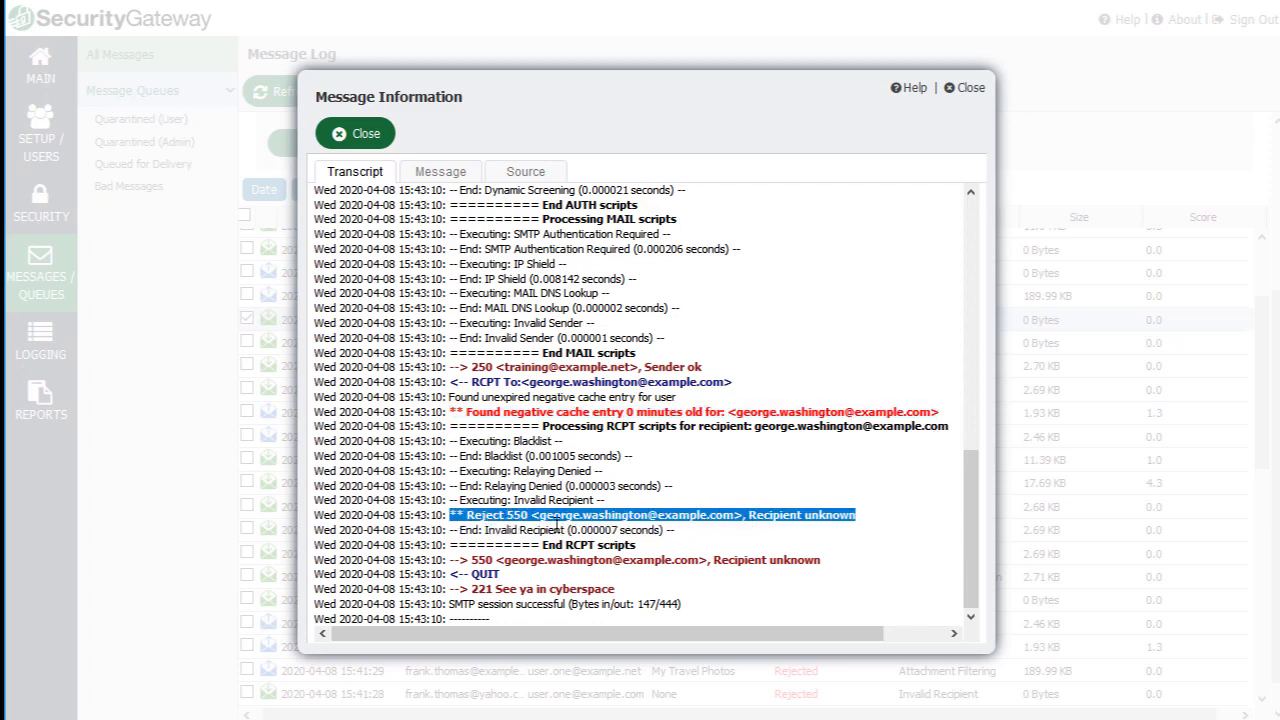
click(709, 514)
drag(452, 500, 602, 497)
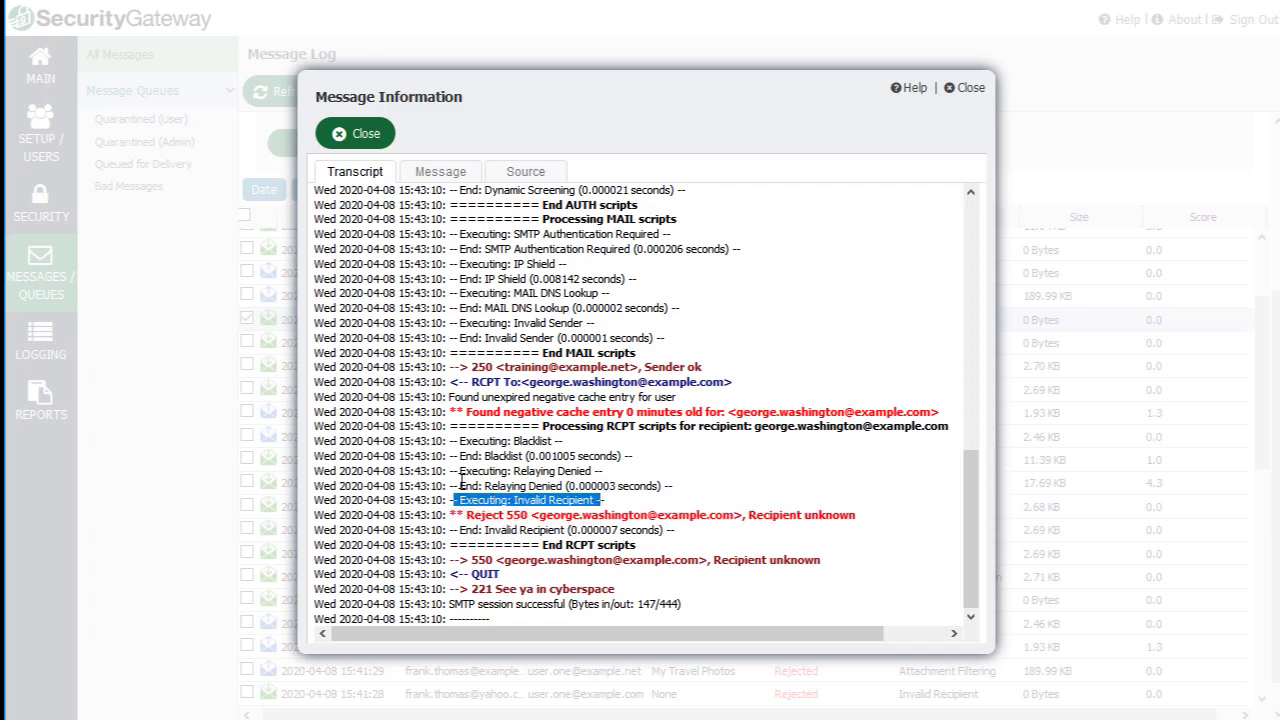
Step: Go through the RCPT scripts in order, highlighting the Blacklist, Relaying Denied and Invalid Recipient checks
drag(451, 441, 566, 441)
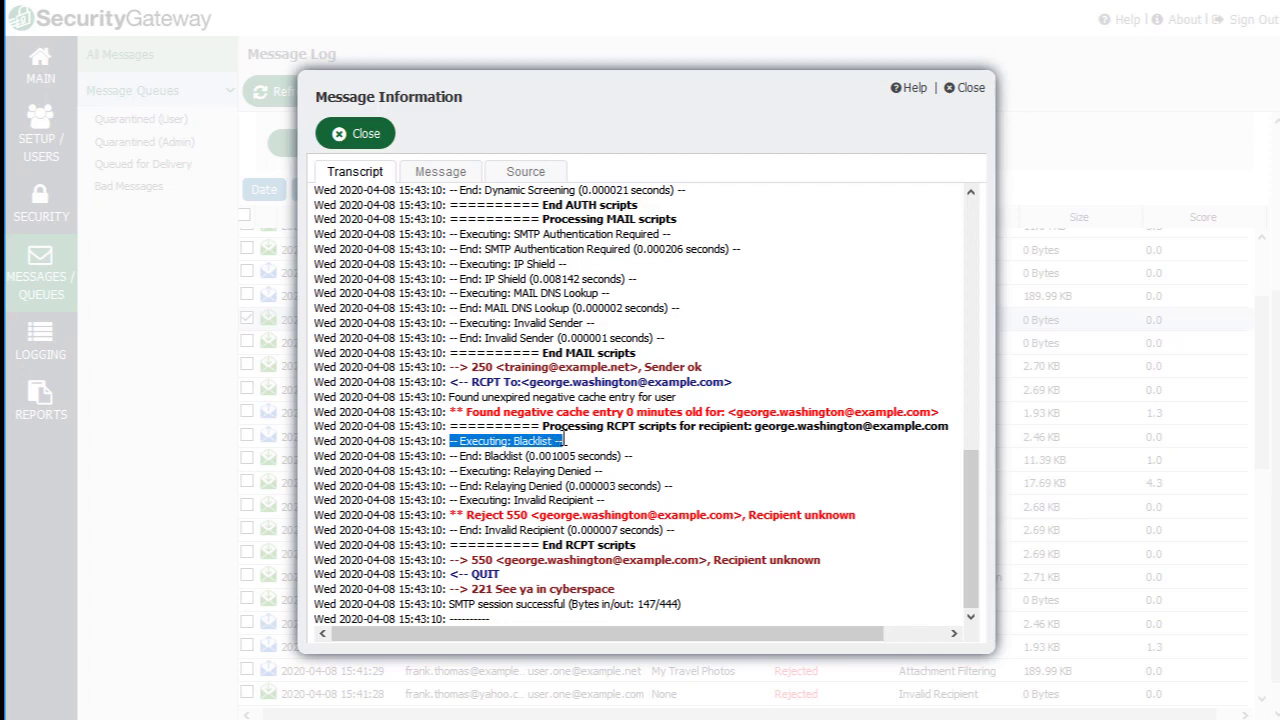
drag(451, 441, 560, 441)
drag(452, 471, 602, 470)
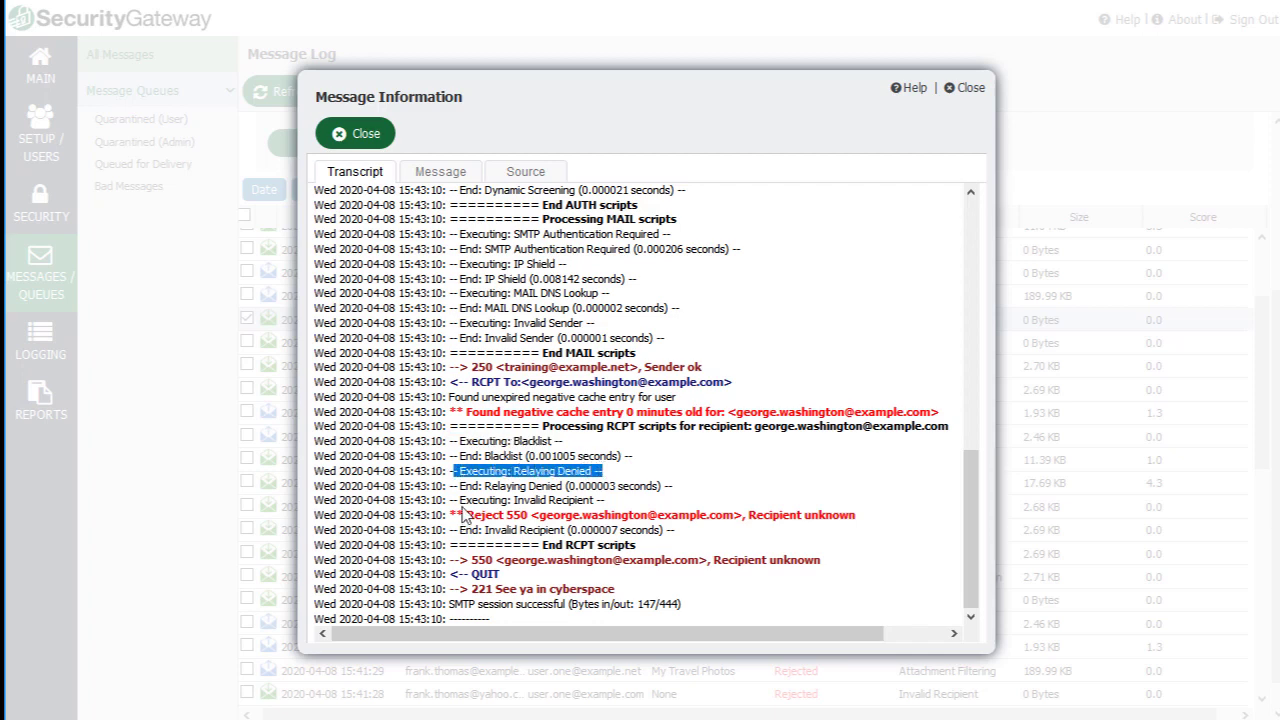
drag(460, 500, 610, 506)
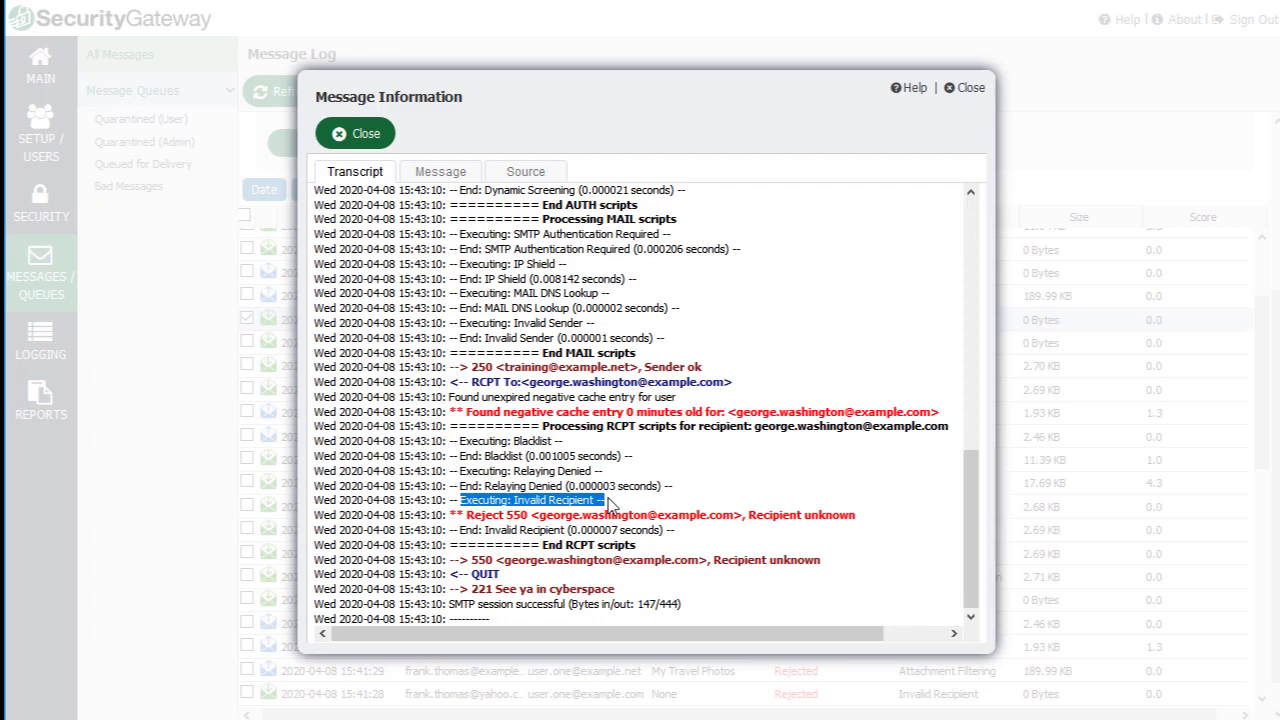
drag(610, 506, 600, 500)
click(589, 520)
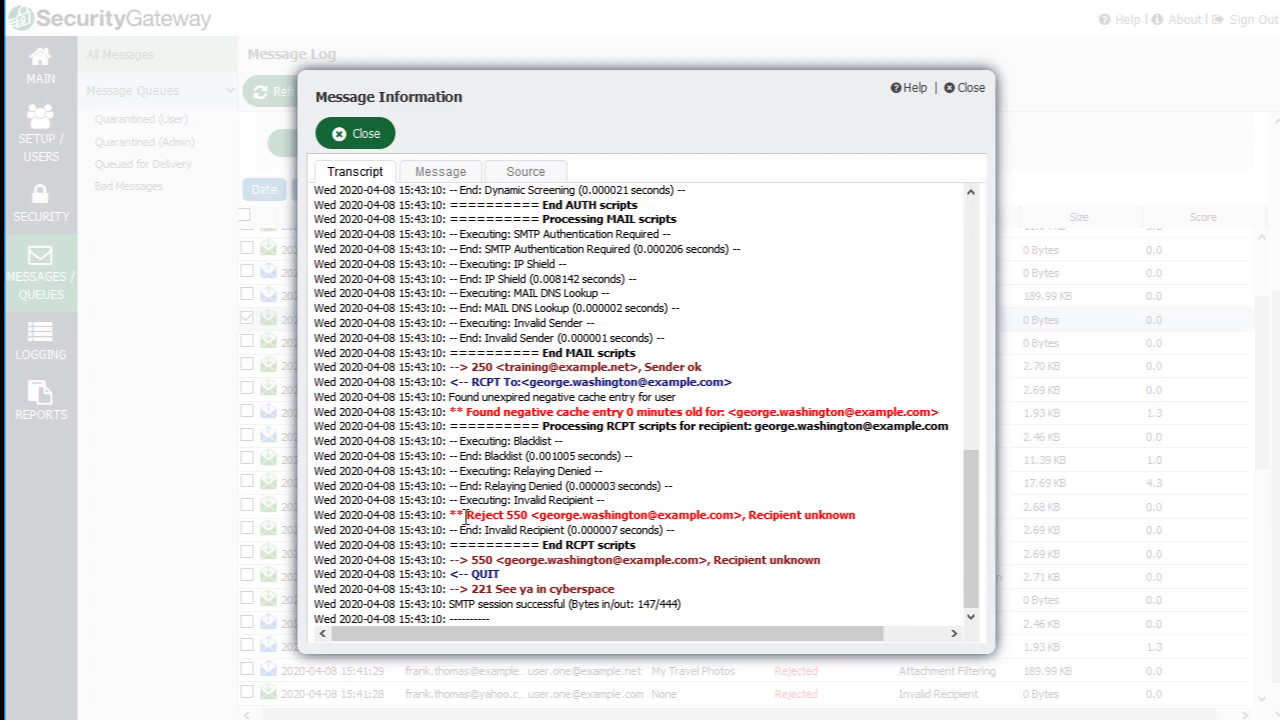
Step: Highlight the Reject 550 line again, followed by the transcript's closing lines from the 550 response to the session end
drag(455, 515, 868, 517)
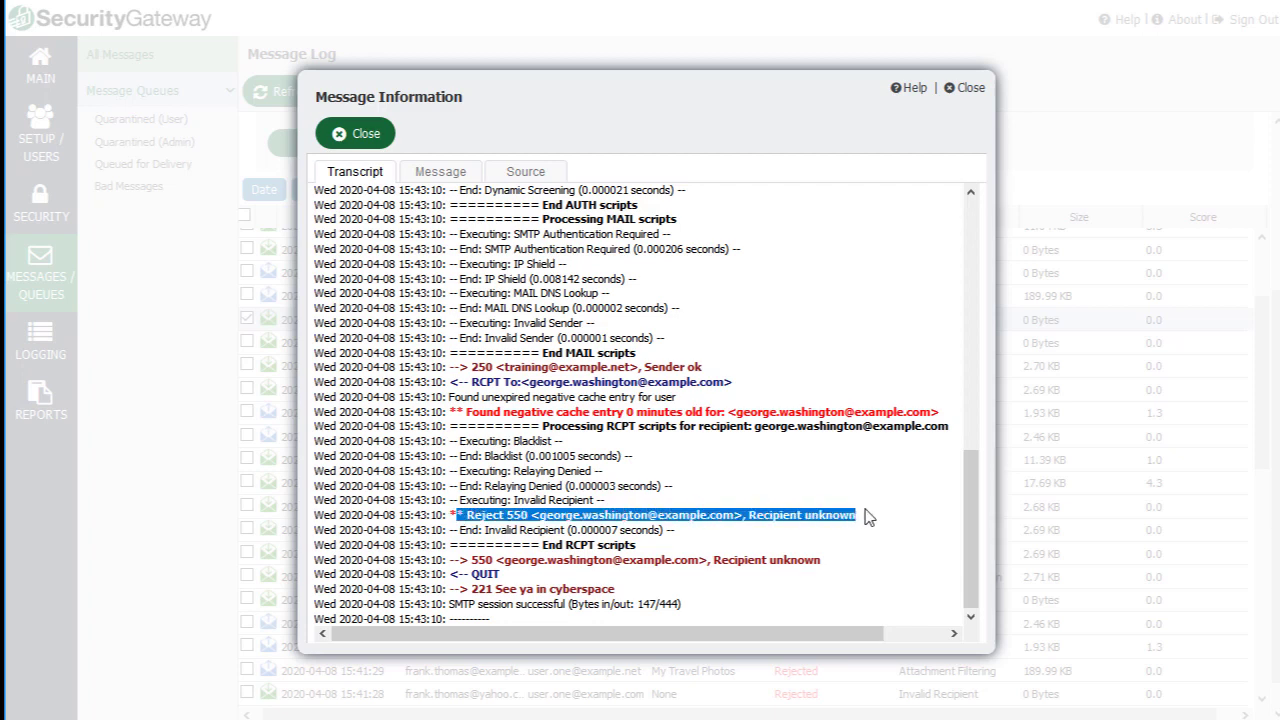
click(461, 560)
drag(458, 560, 674, 604)
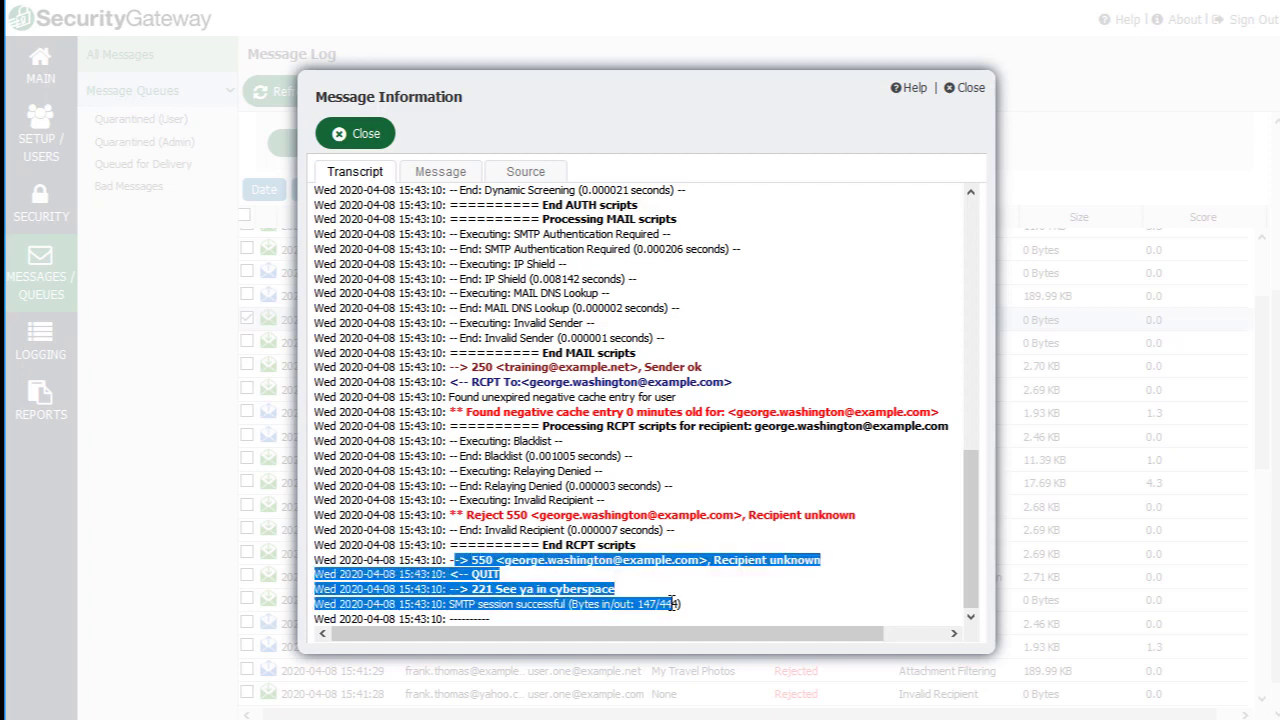
click(618, 598)
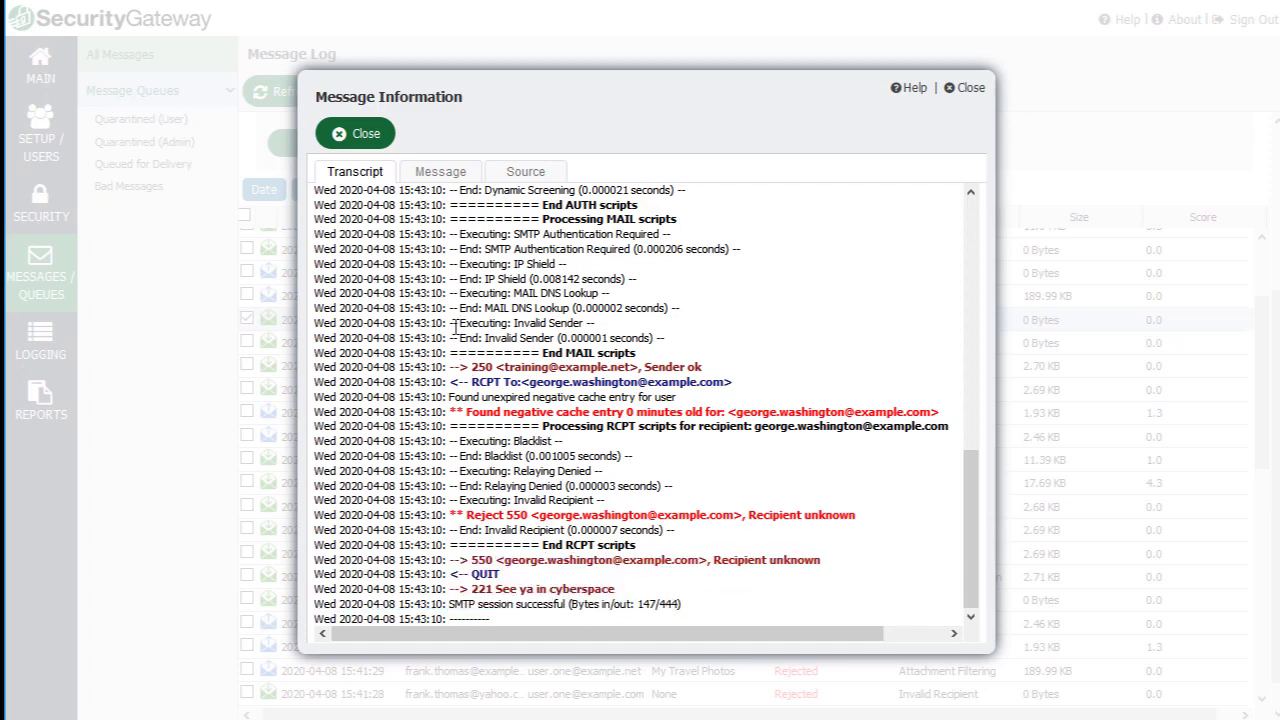
Step: View the rejected message's content and source, and close its message information
click(443, 180)
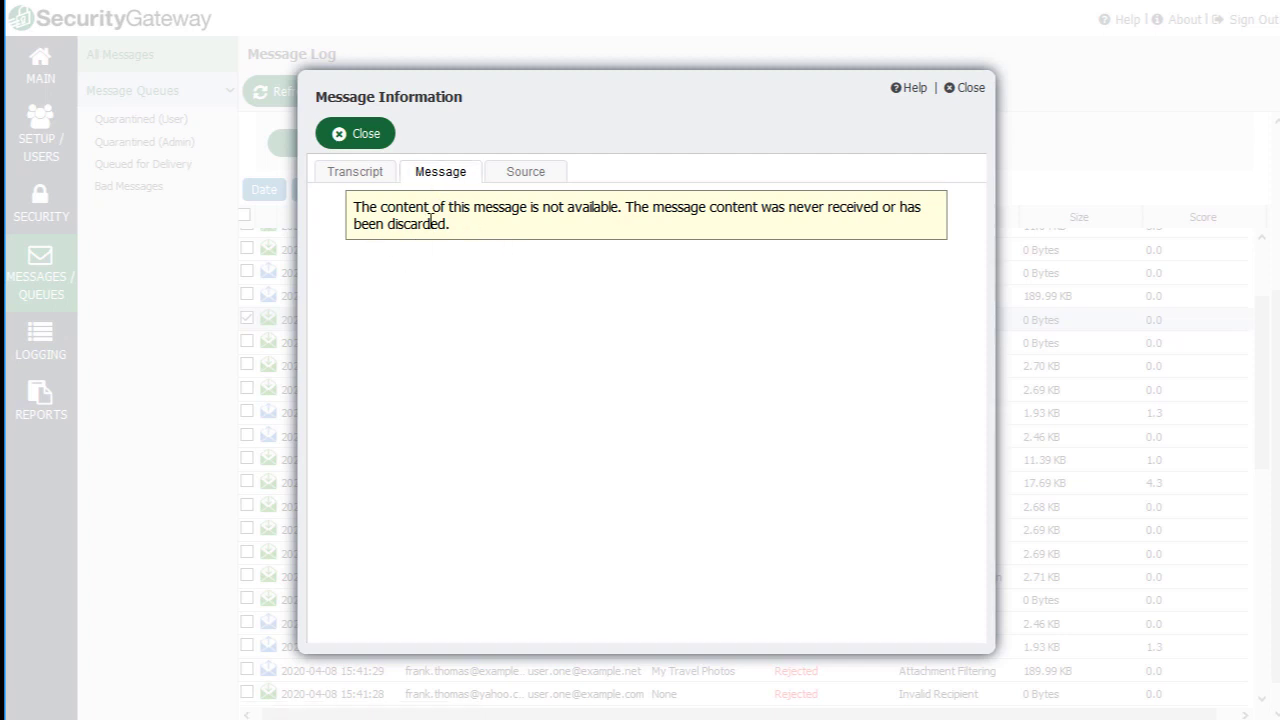
click(535, 182)
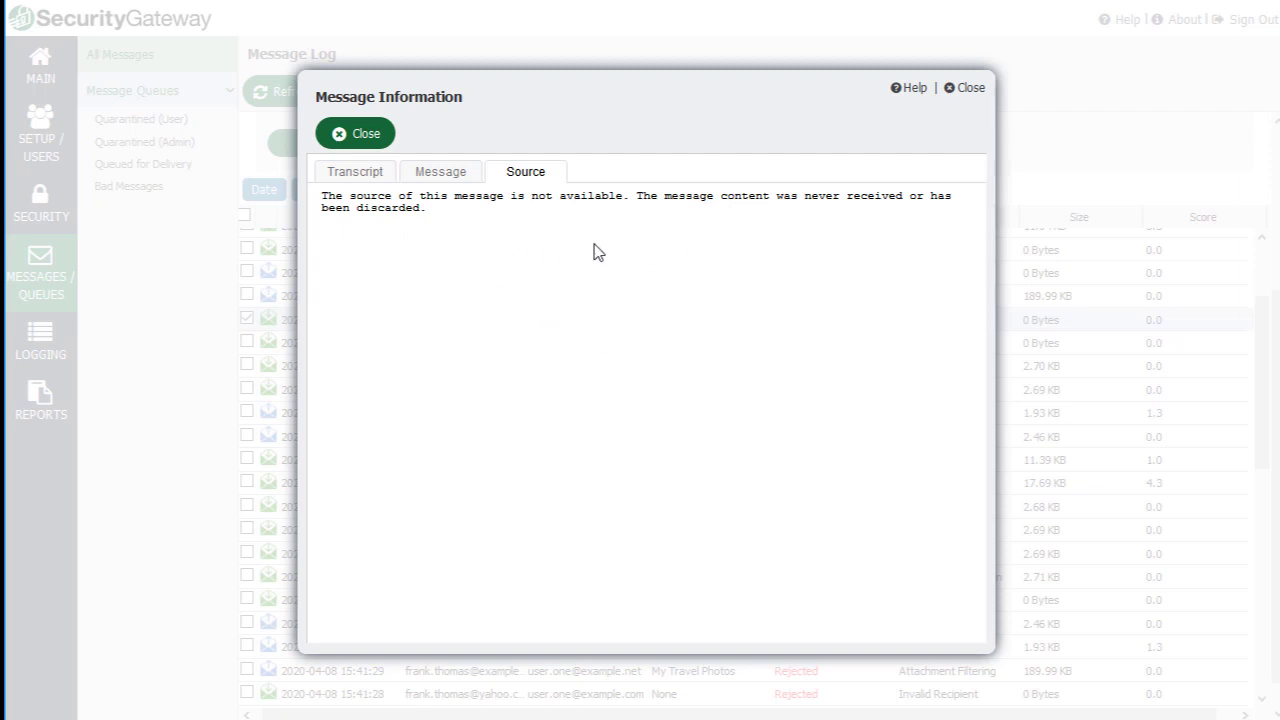
click(345, 136)
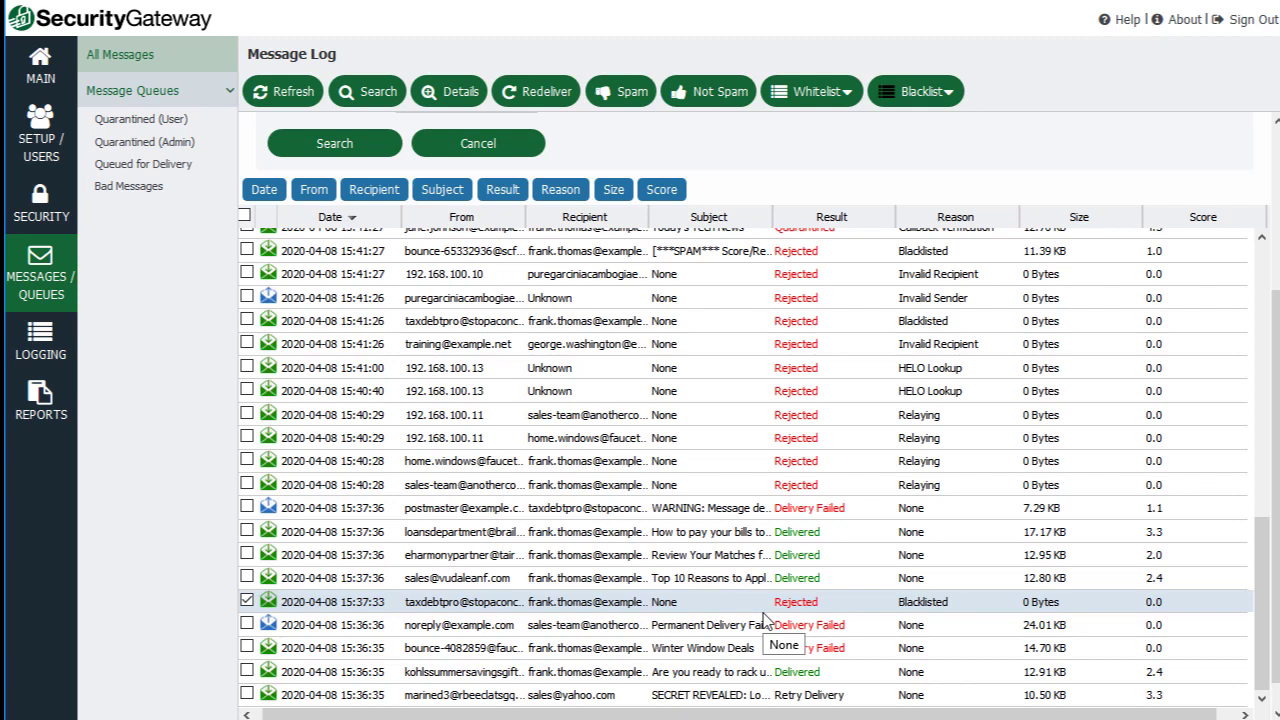
Step: Open the blacklisted message rejected at 15:37:33 and highlight the Executing: Blacklist line near the end of its transcript
double_click(709, 610)
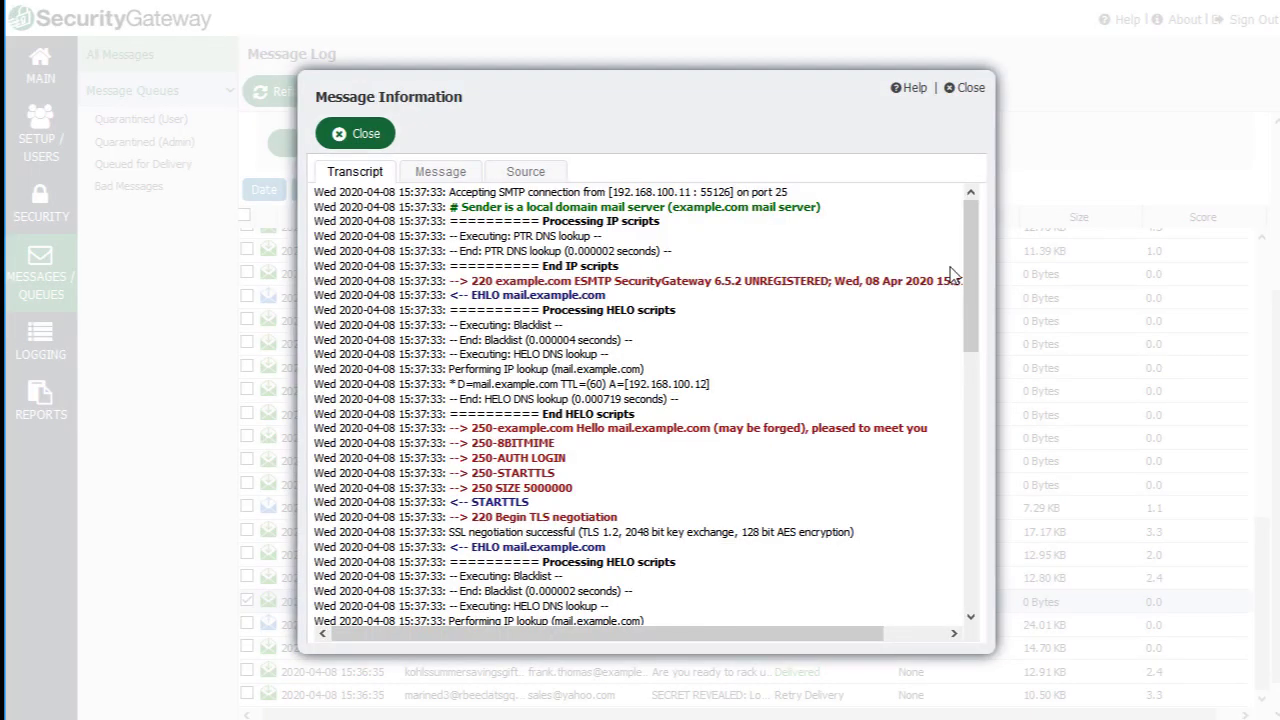
drag(968, 229, 966, 524)
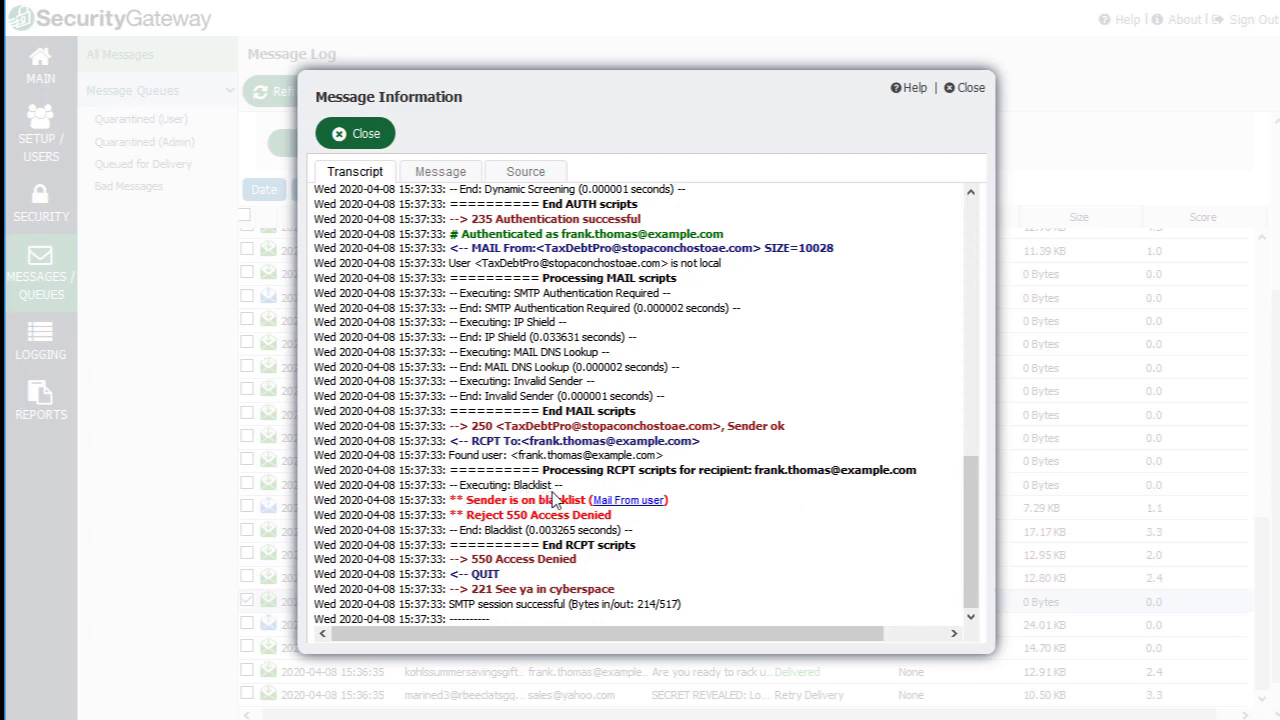
drag(558, 485, 315, 487)
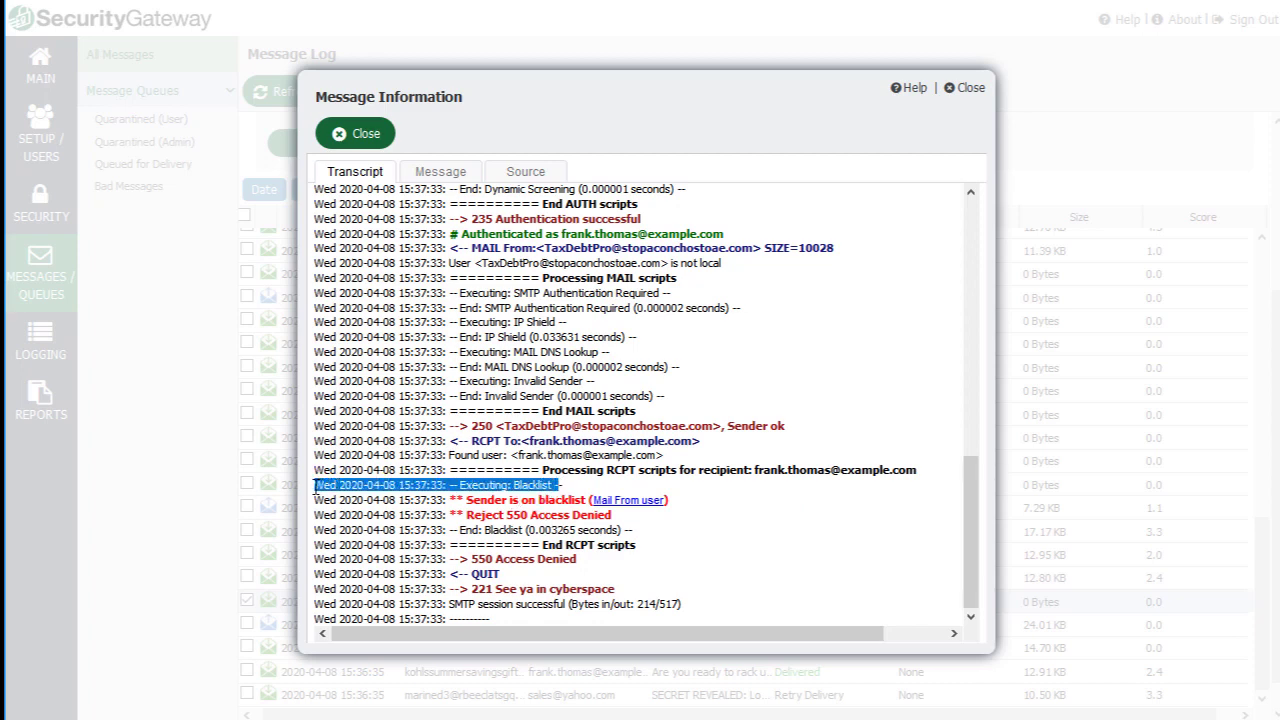
Step: Highlight the Sender is on blacklist line and the Reject 550 Access Denied line, and close the message information
click(468, 500)
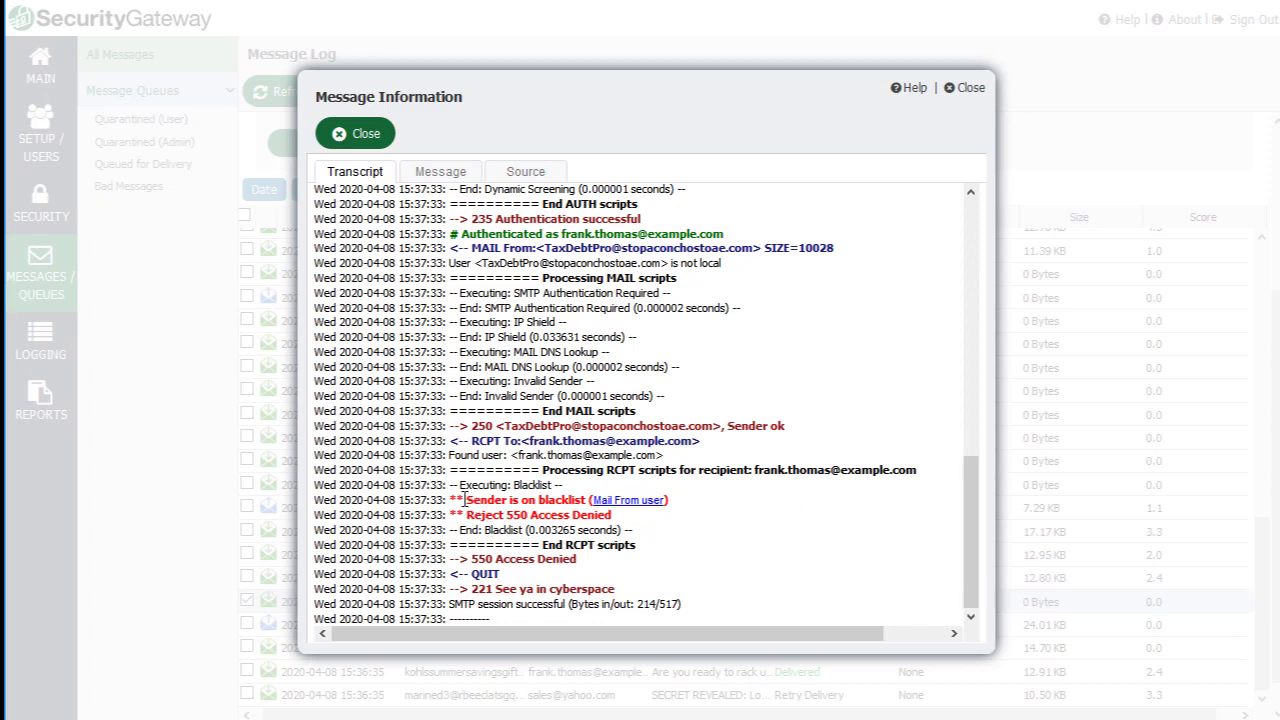
drag(466, 500, 710, 507)
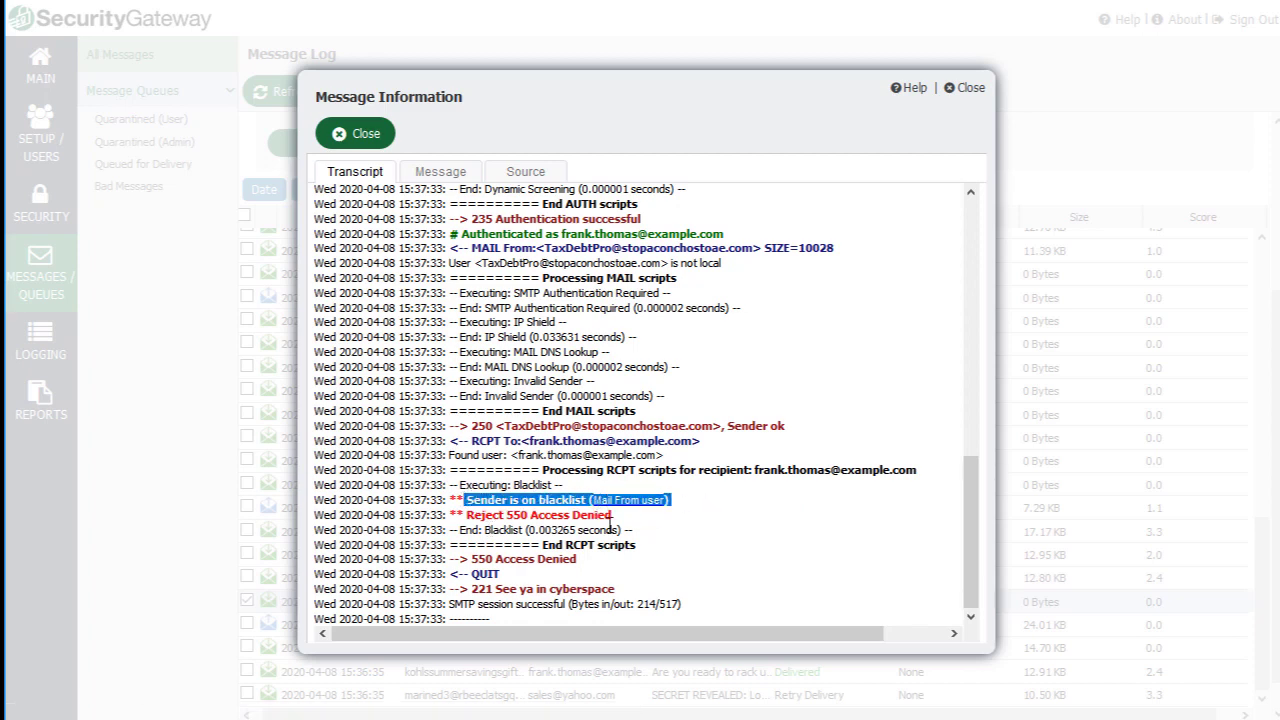
click(486, 520)
drag(456, 514, 448, 514)
drag(577, 515, 641, 528)
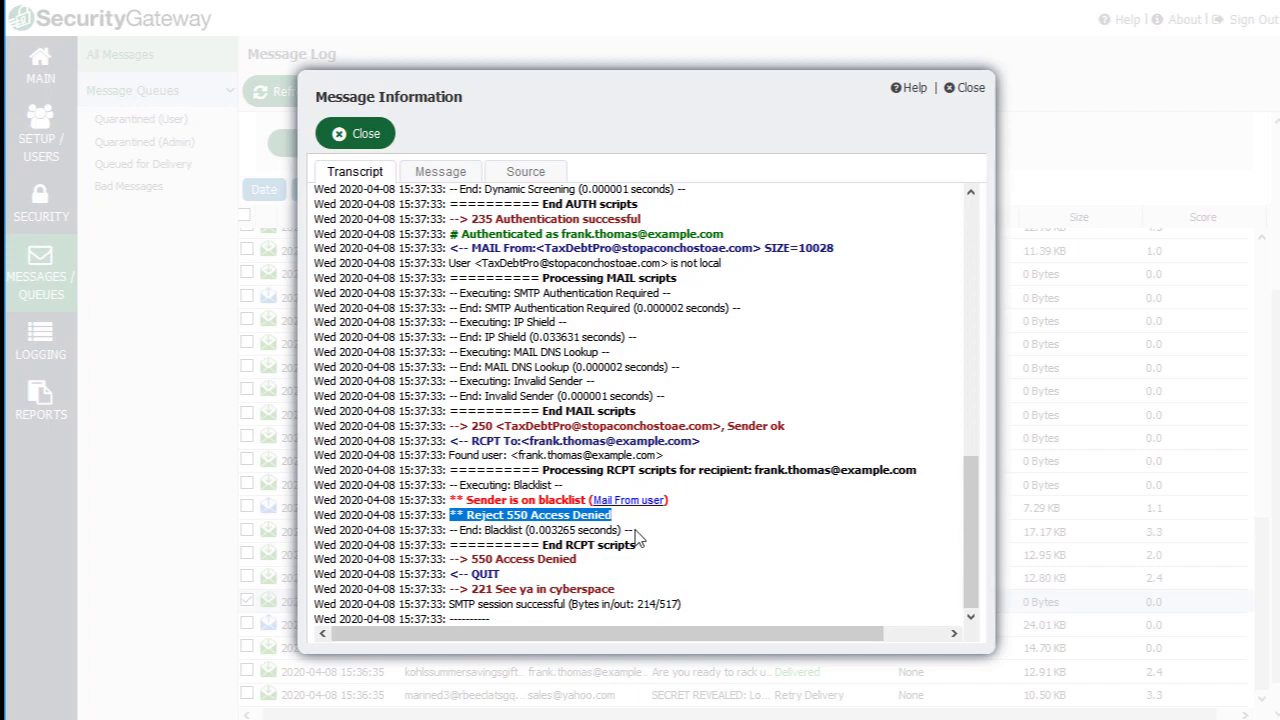
click(964, 87)
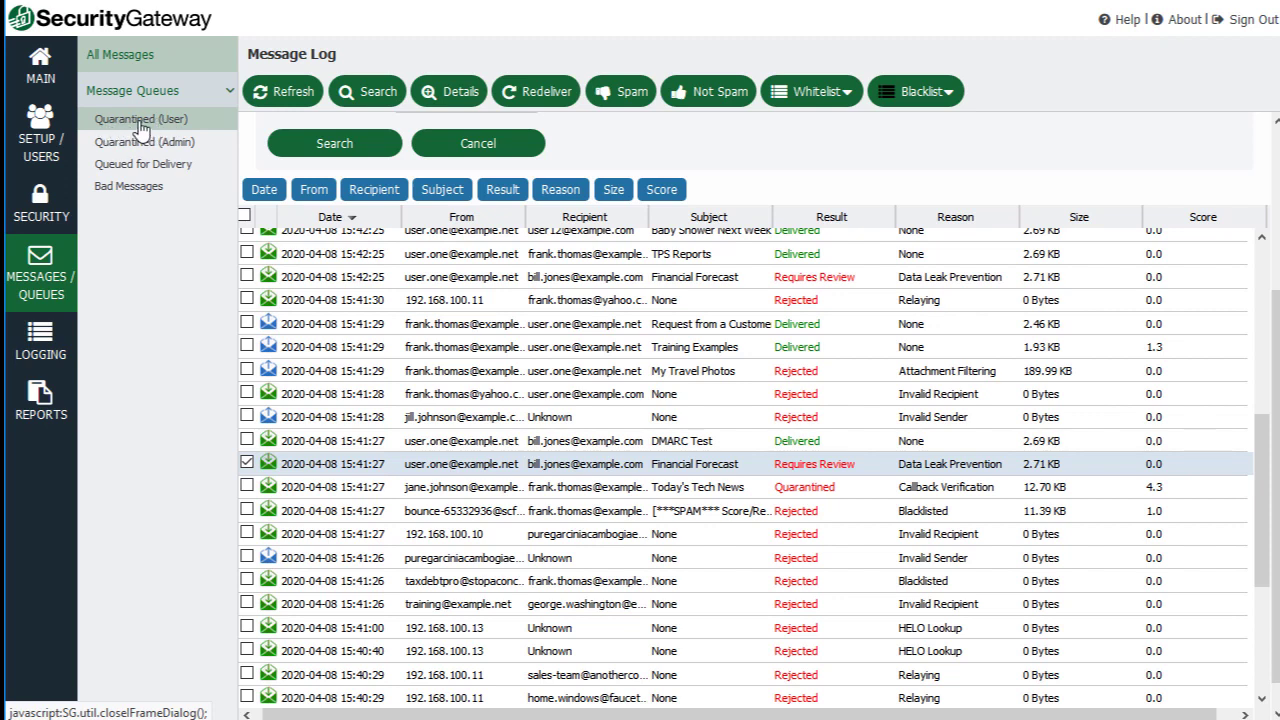
Step: Select the quarantined Today's Tech News message in the log, and open the user quarantine queue
click(839, 490)
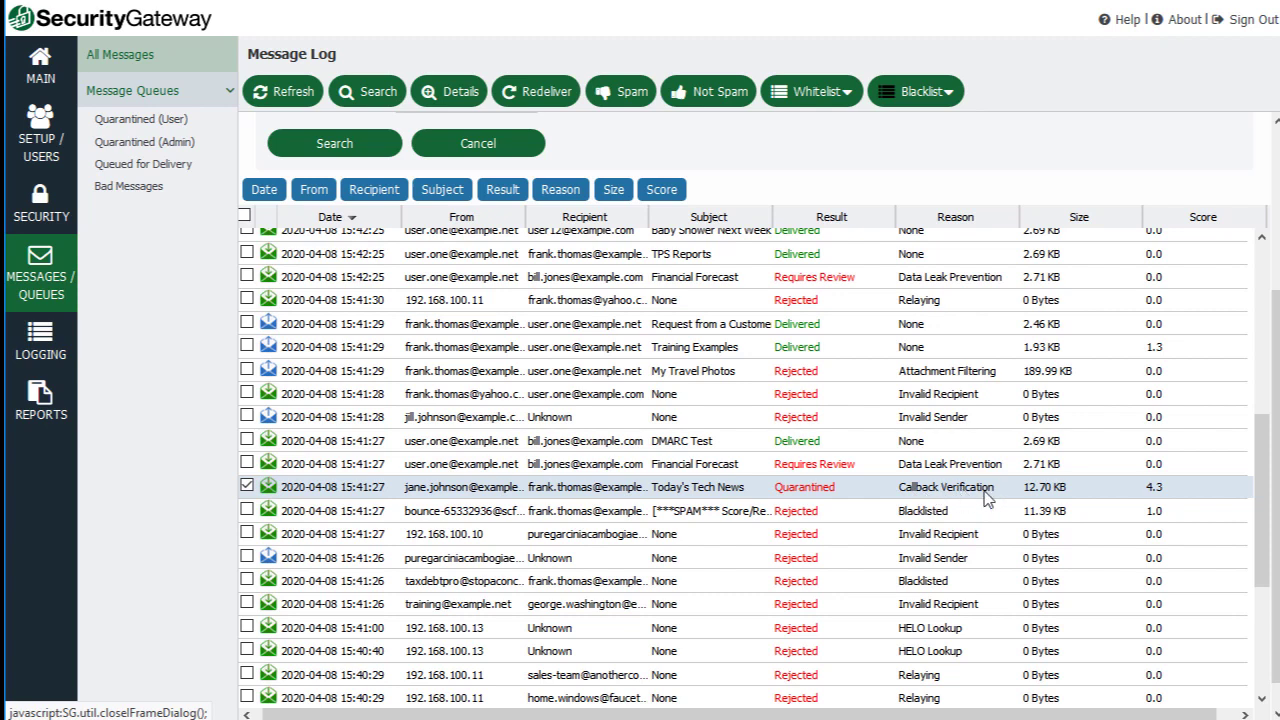
click(157, 121)
click(540, 326)
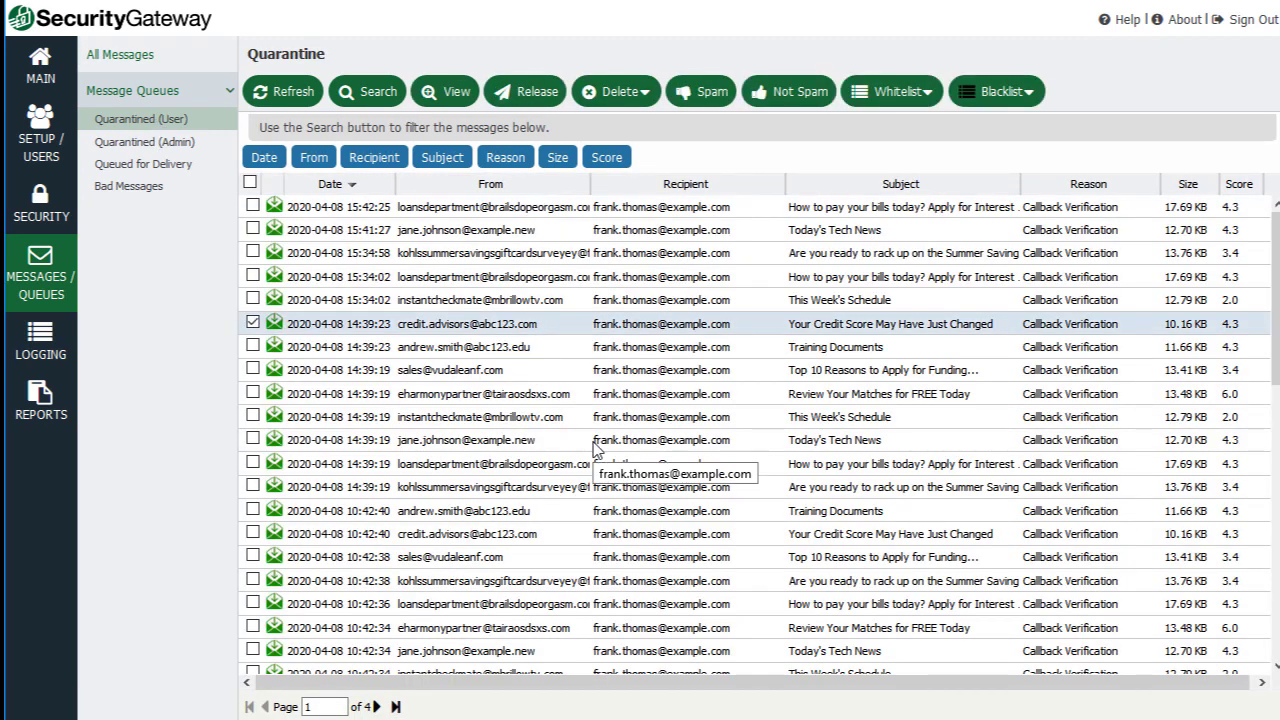
Step: Go through the user quarantine list, selecting the Review Your Matches for FREE Today message and a Summer Savings message
scroll(595, 450, down, 1)
scroll(595, 450, down, 4)
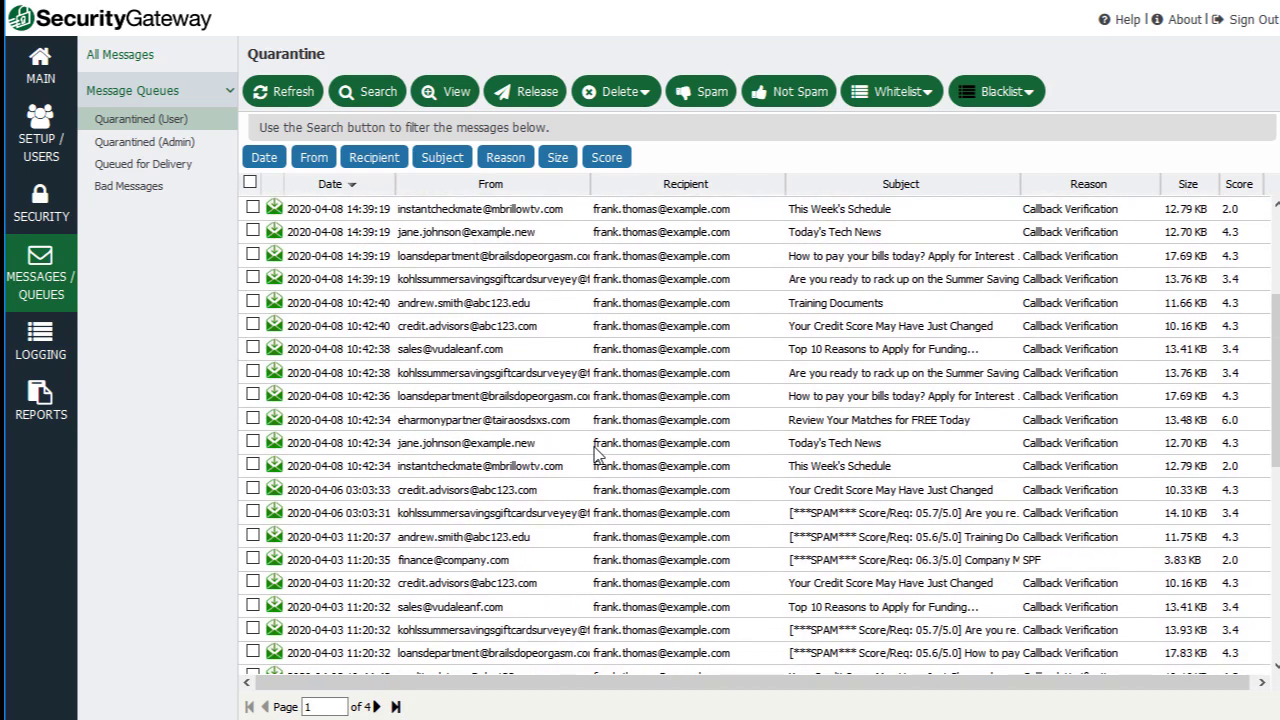
scroll(595, 450, down, 2)
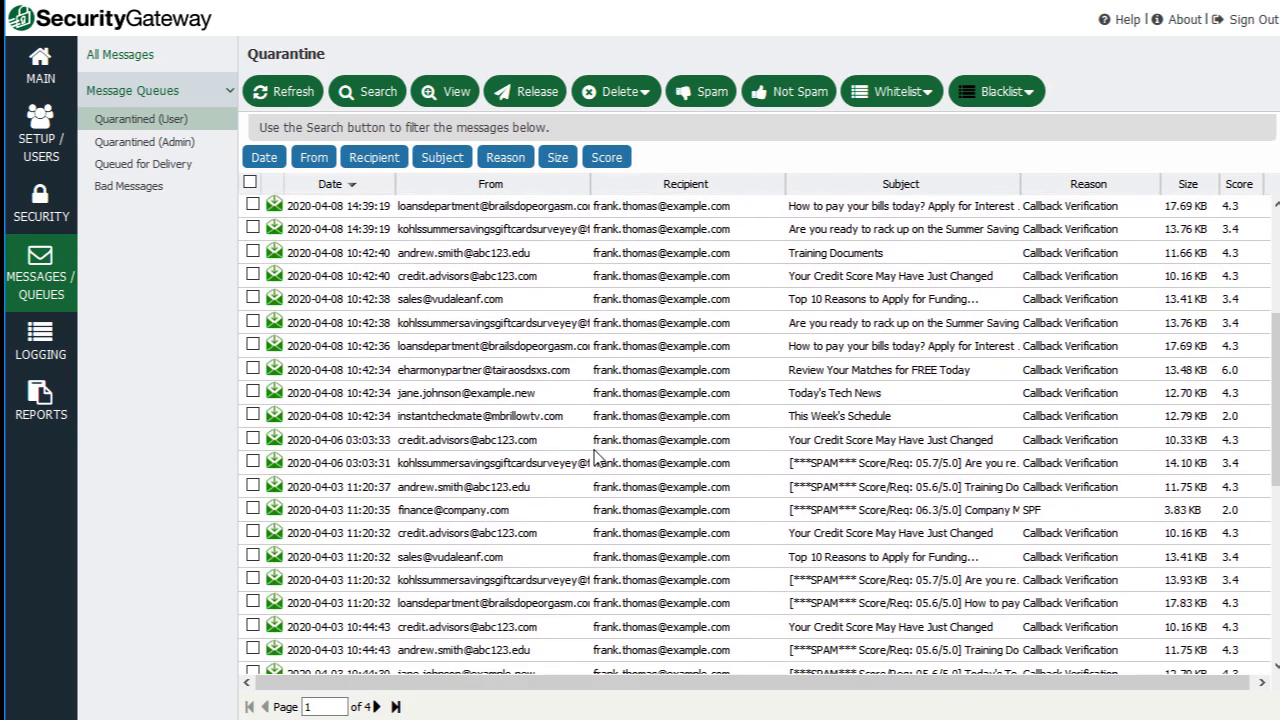
click(530, 342)
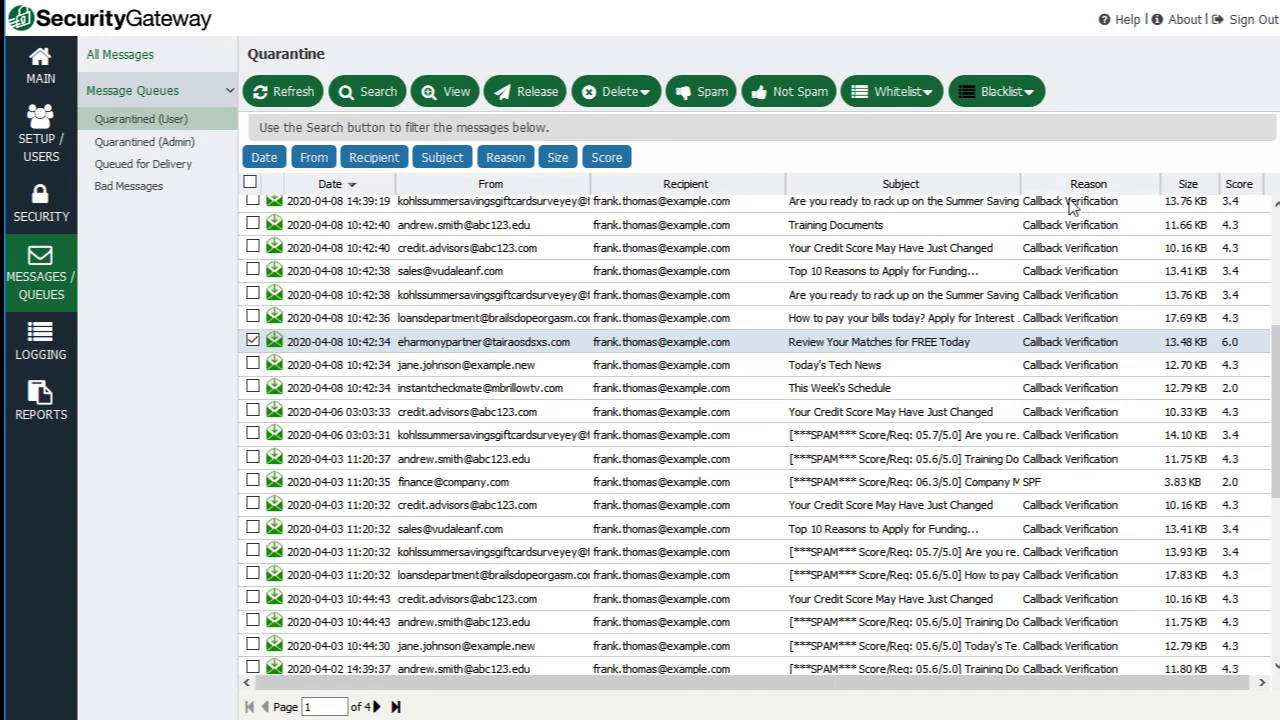
click(386, 303)
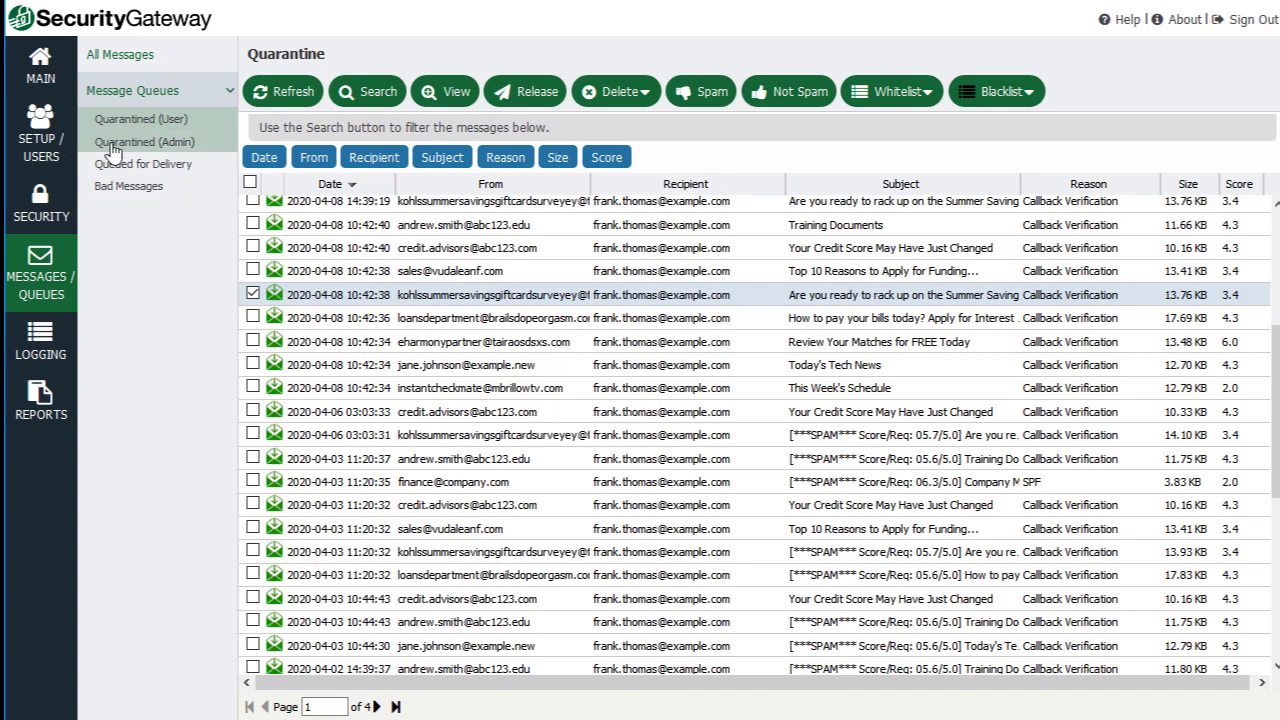
Step: Open the administrative quarantine queue and narrow its From column
click(158, 148)
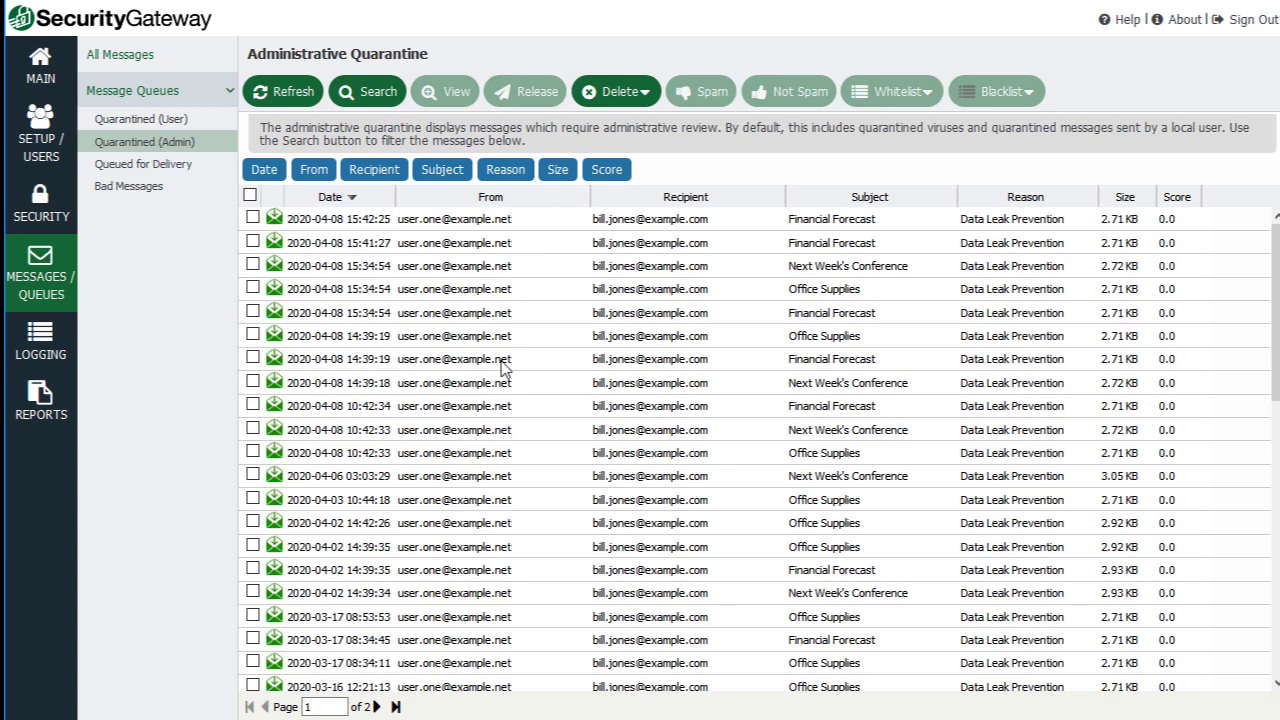
drag(590, 197, 555, 205)
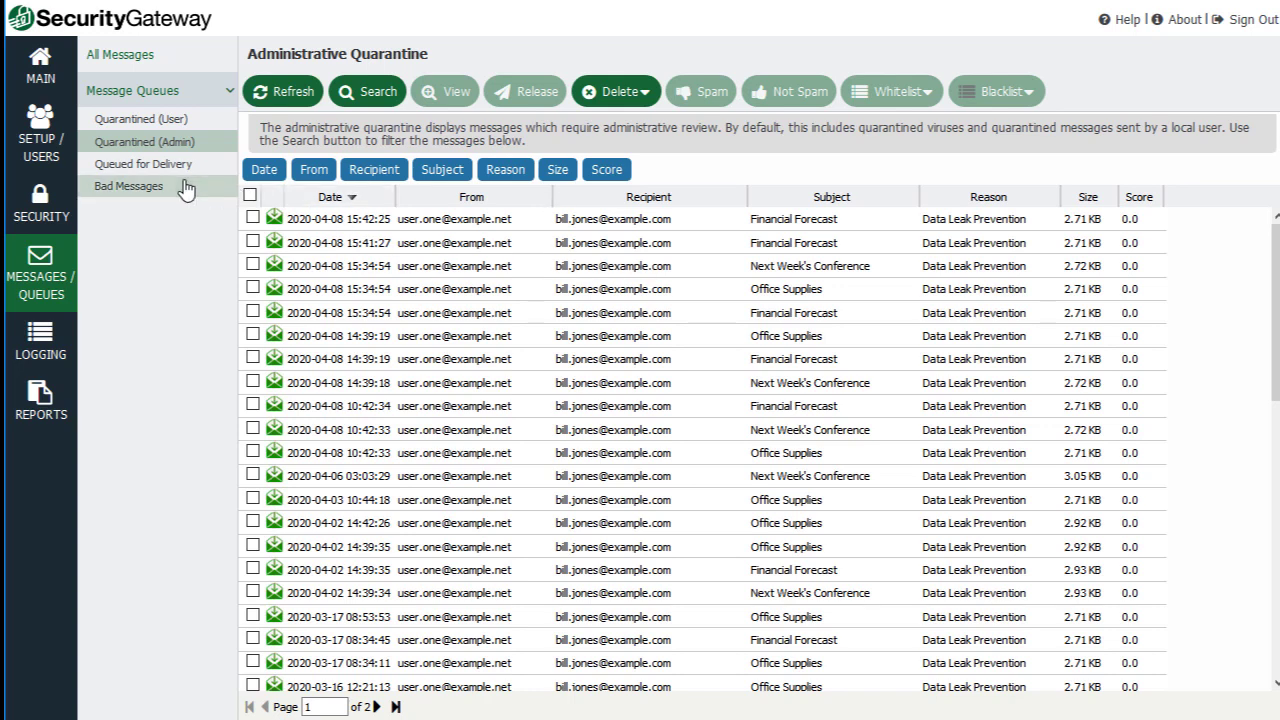
Step: Open the Queued for Delivery list and select individual delivery-failed warnings to examine the actions available for them
click(128, 168)
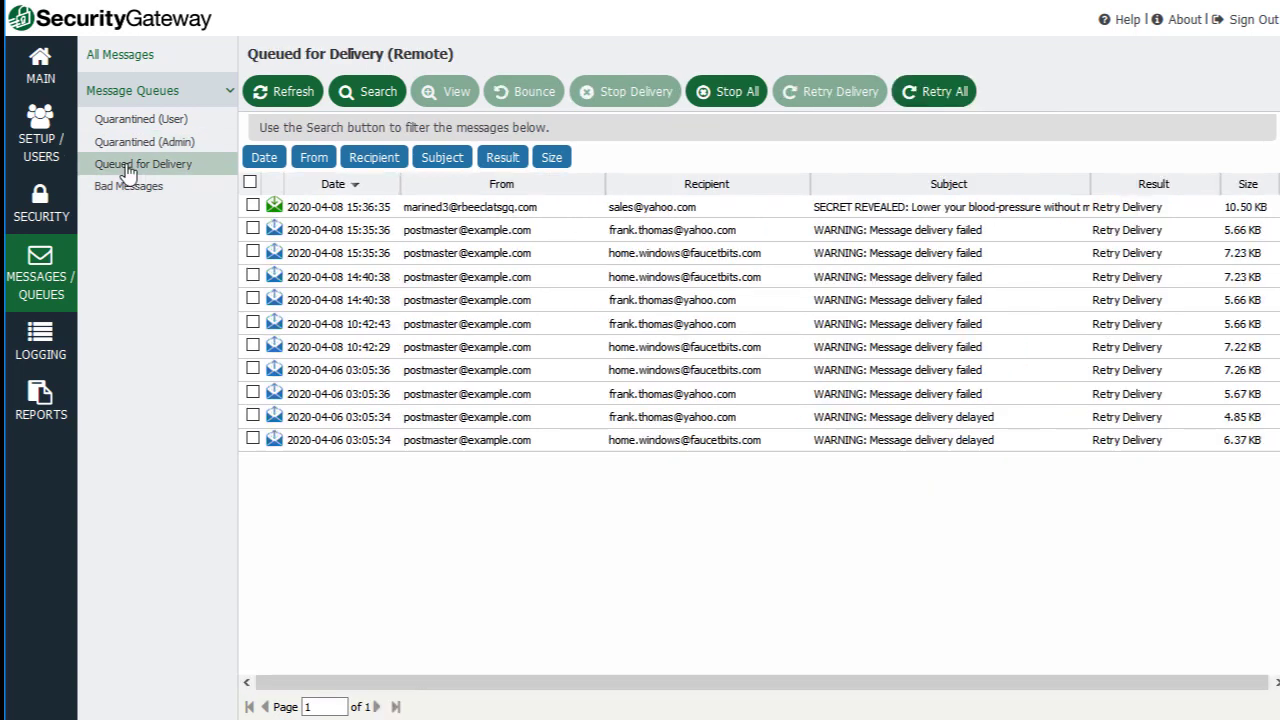
click(622, 370)
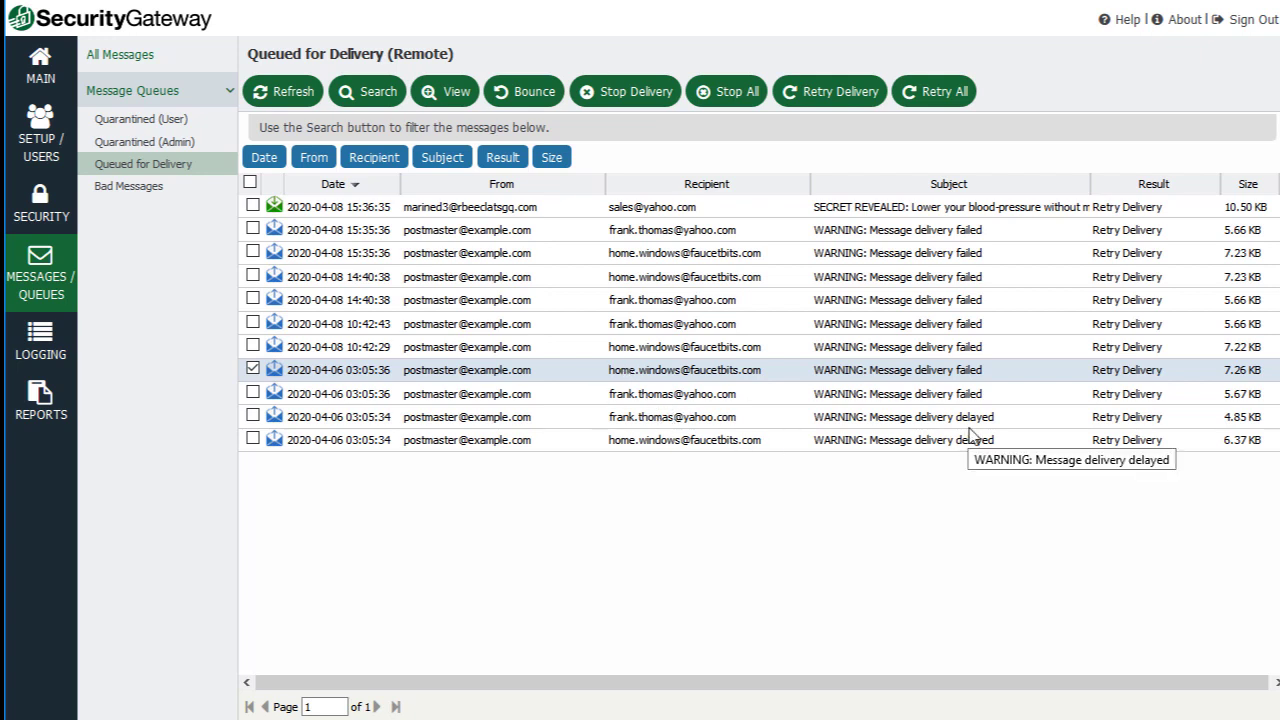
click(692, 324)
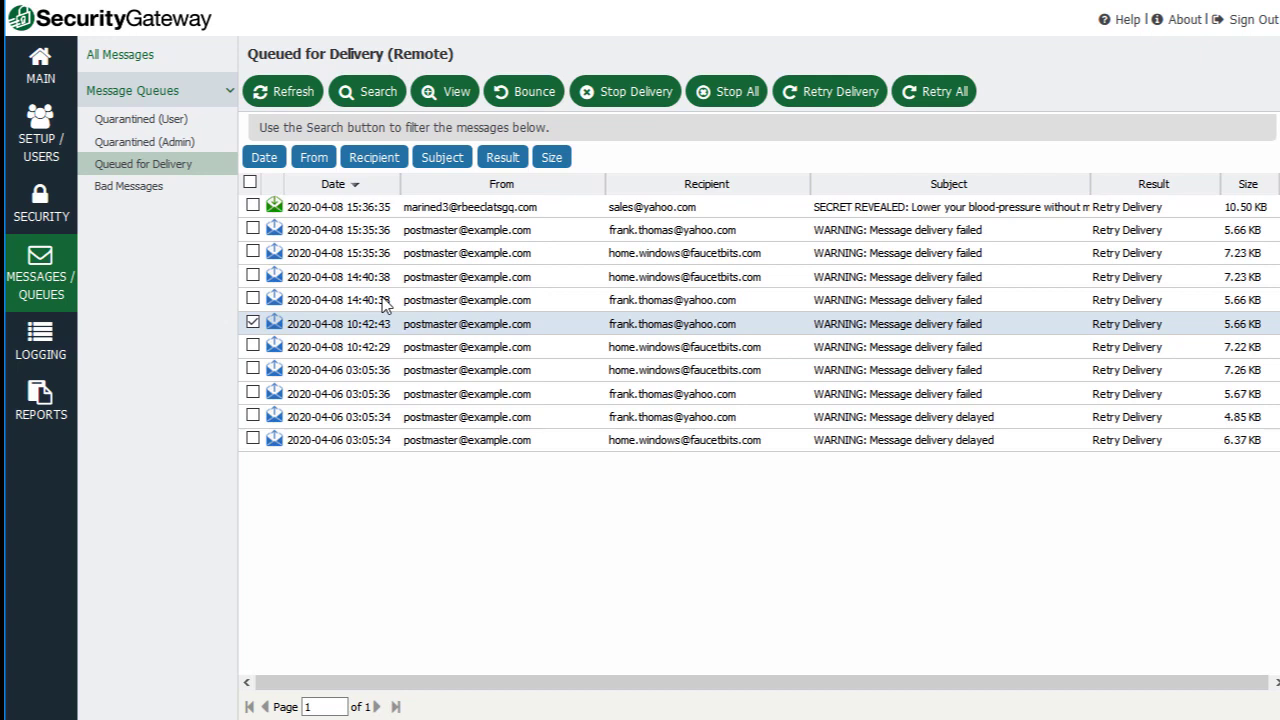
Step: Open the Mail Delivery settings in the mail configuration and go to the Retry queue and Undeliverable Mail sections
click(40, 140)
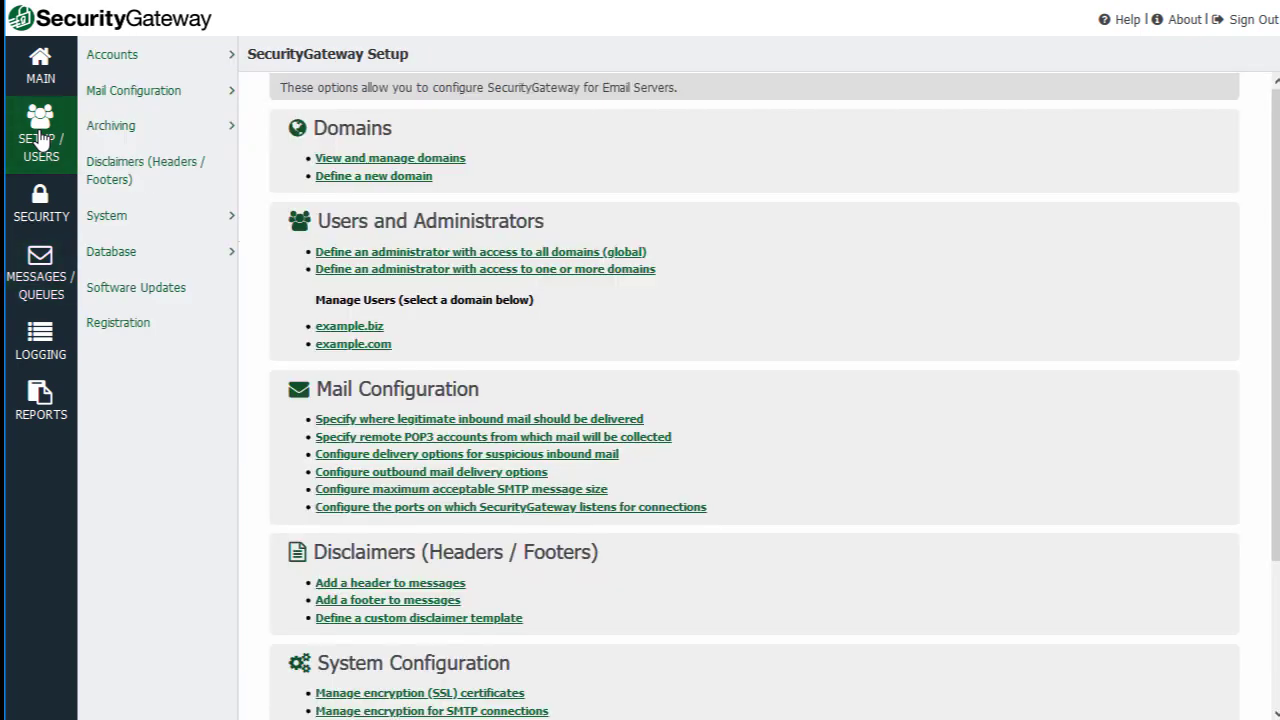
click(205, 91)
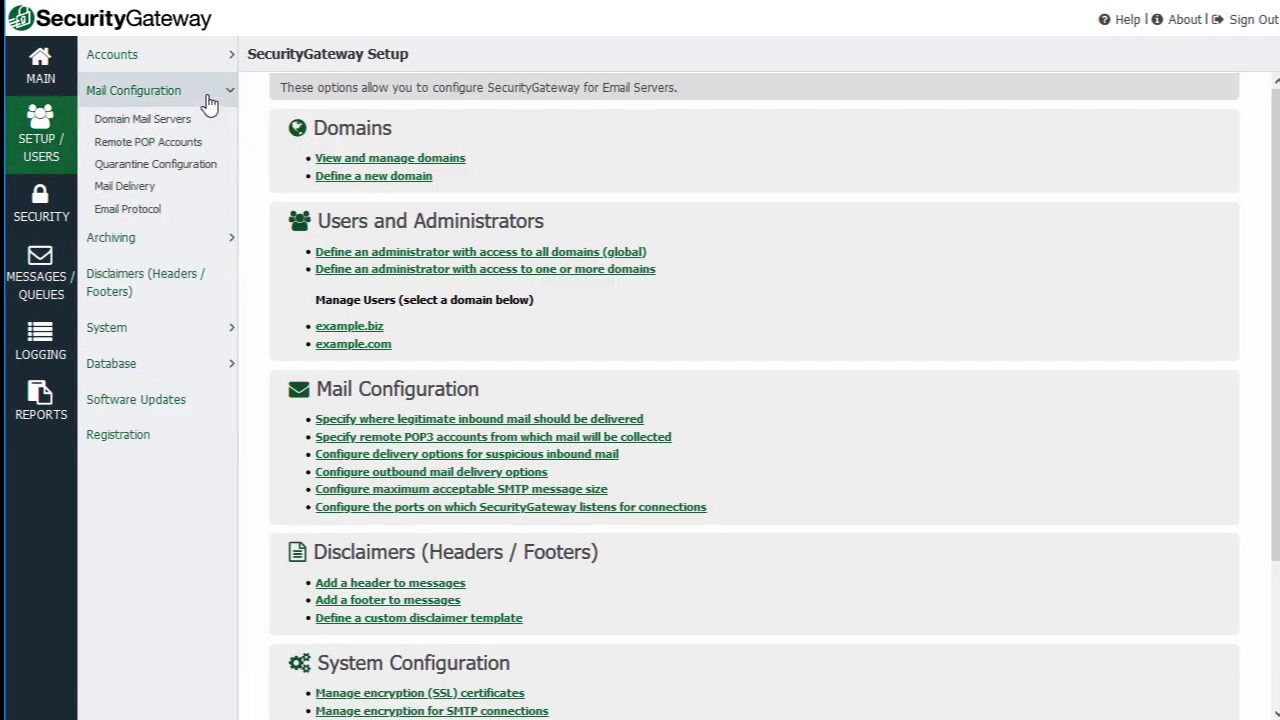
click(145, 195)
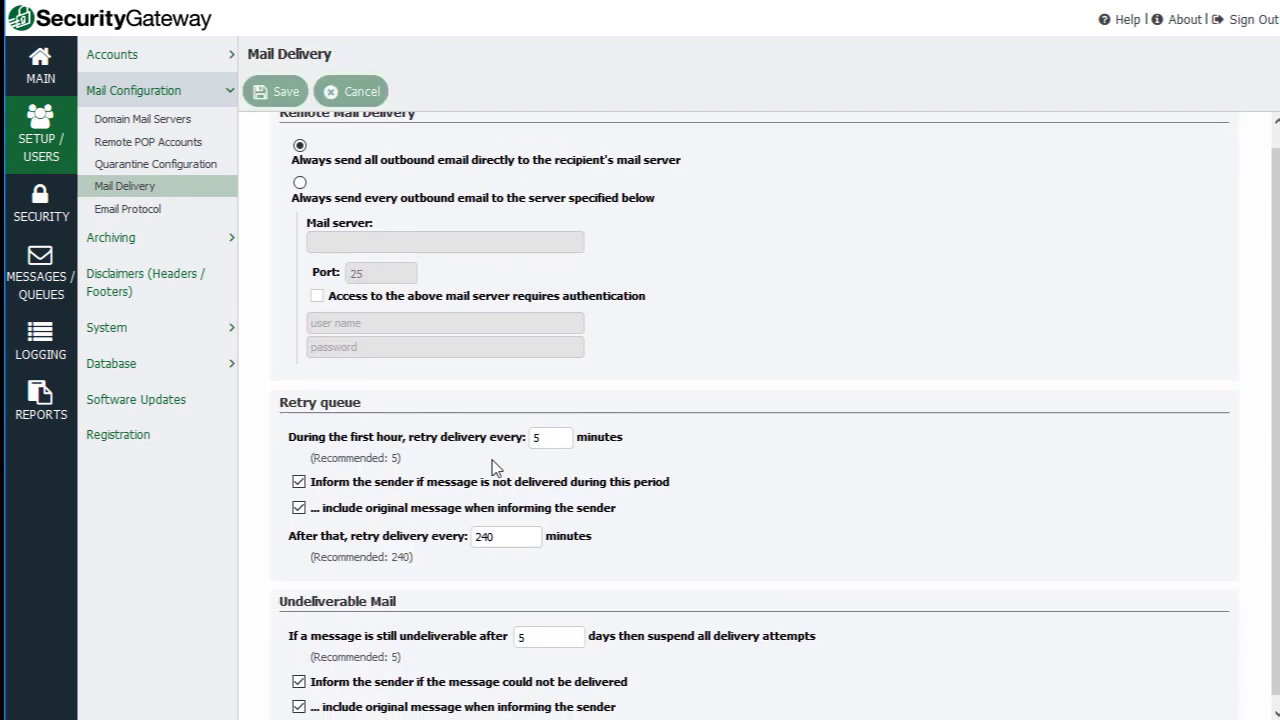
scroll(500, 470, down, 1)
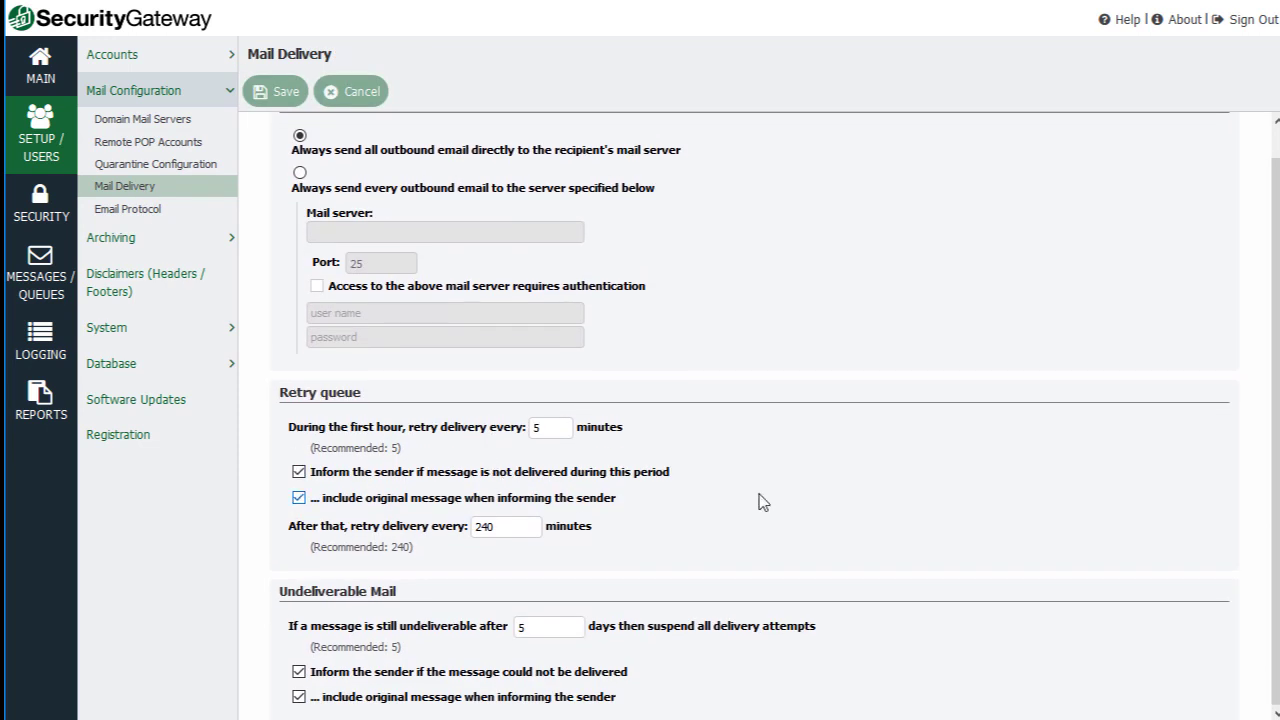
Step: Highlight the first-hour retry interval, the subsequent retry interval and the number of days before delivery attempts are suspended
double_click(552, 428)
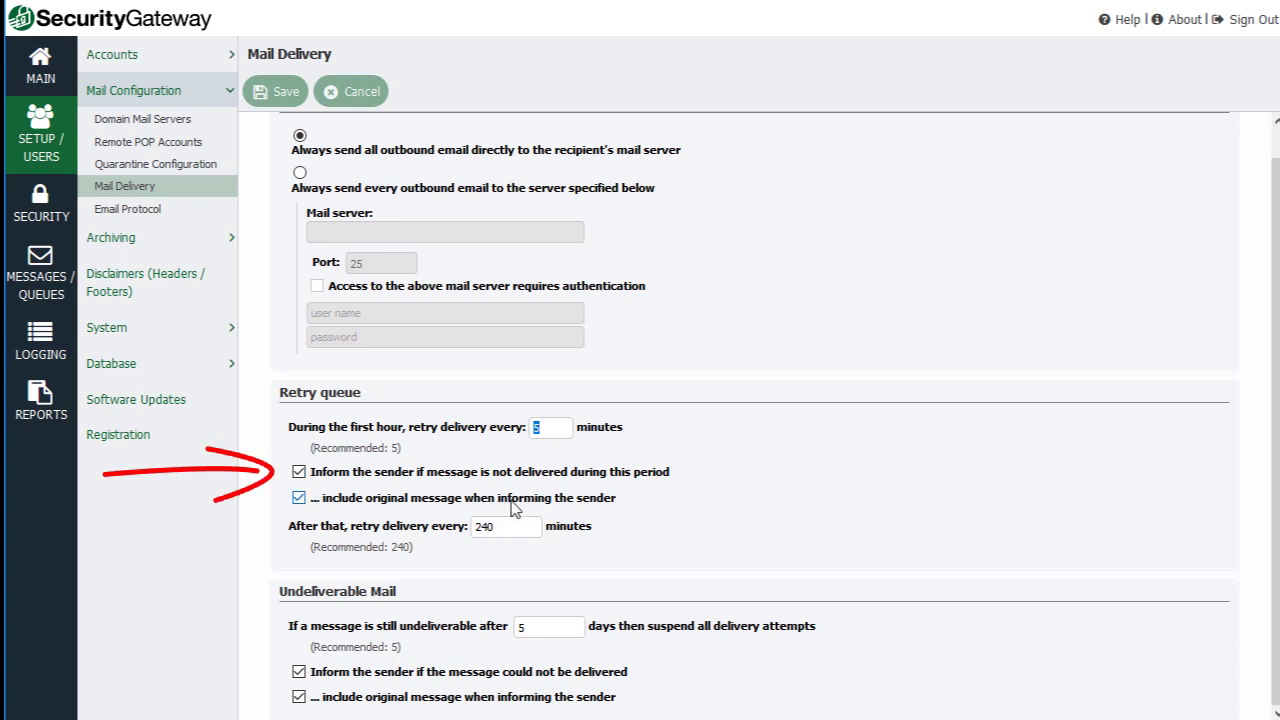
click(548, 428)
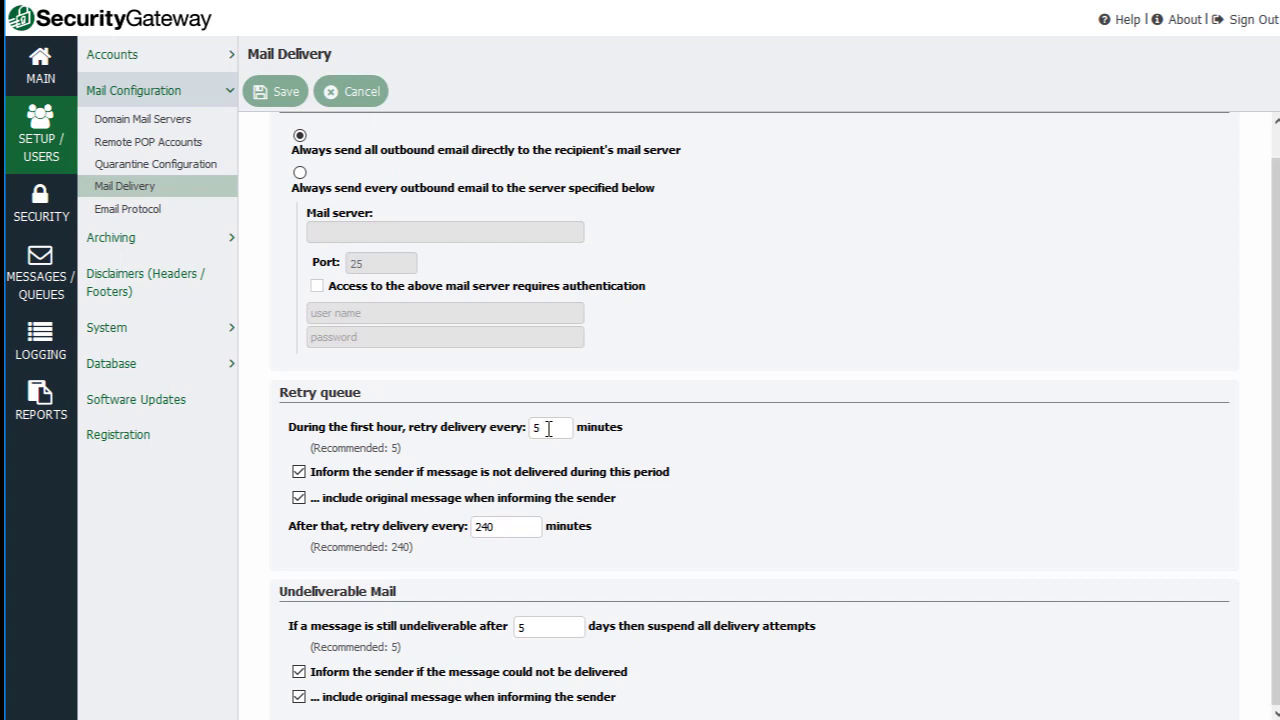
drag(521, 528, 427, 530)
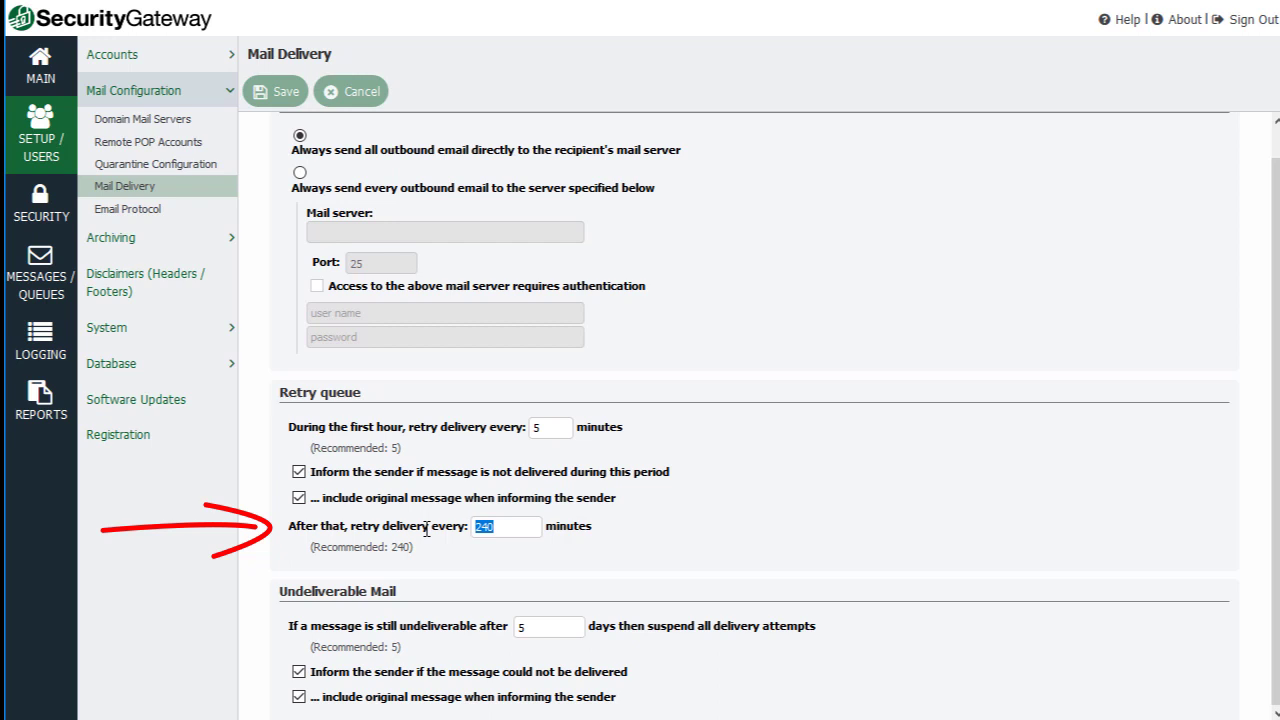
click(497, 526)
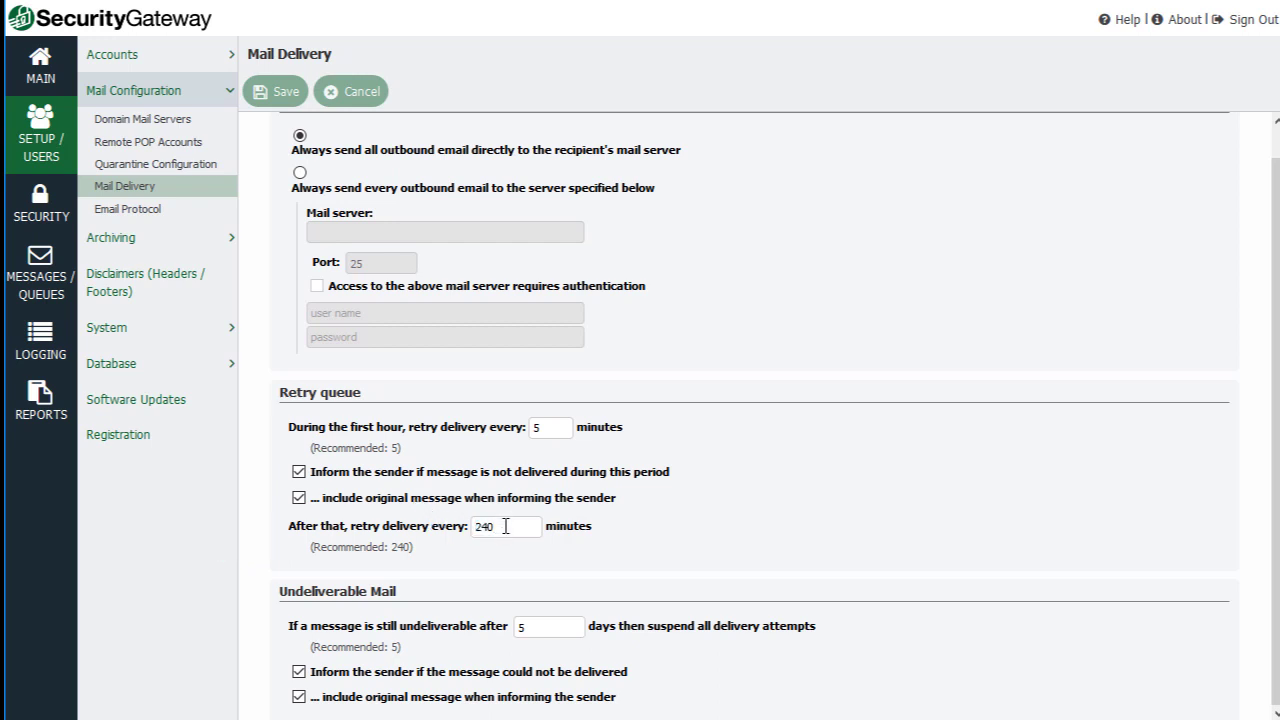
double_click(549, 626)
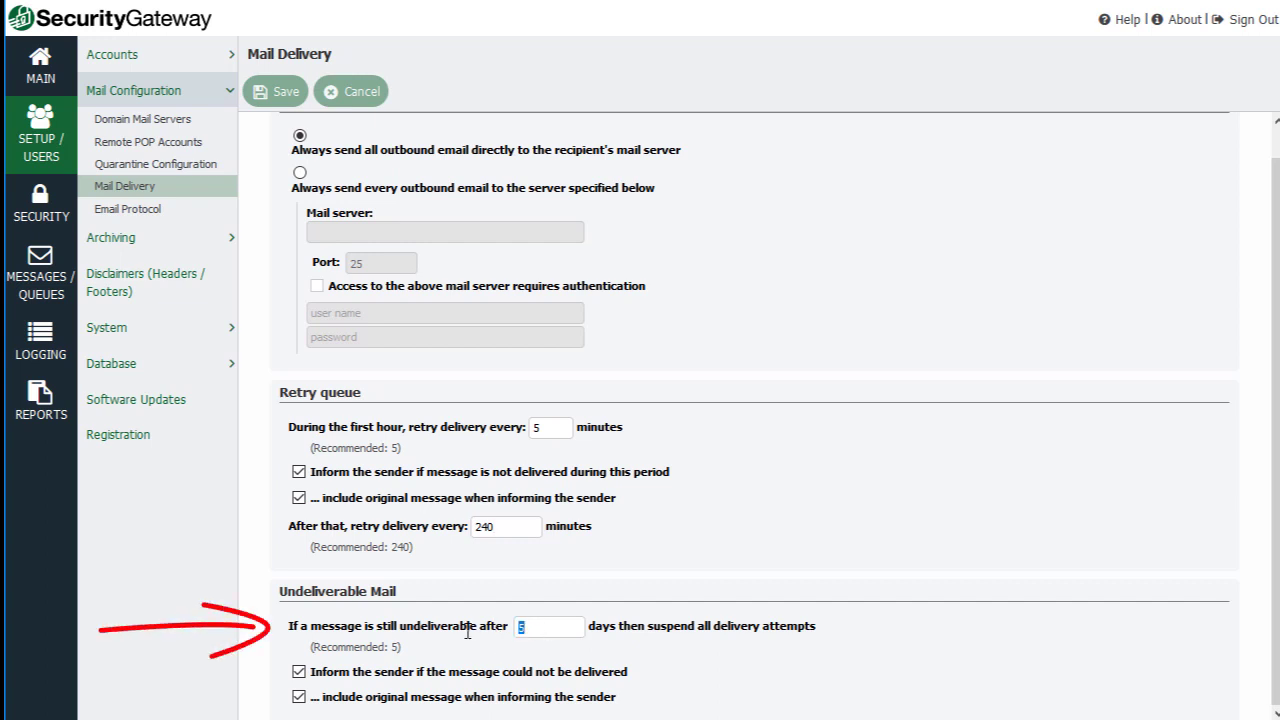
click(553, 630)
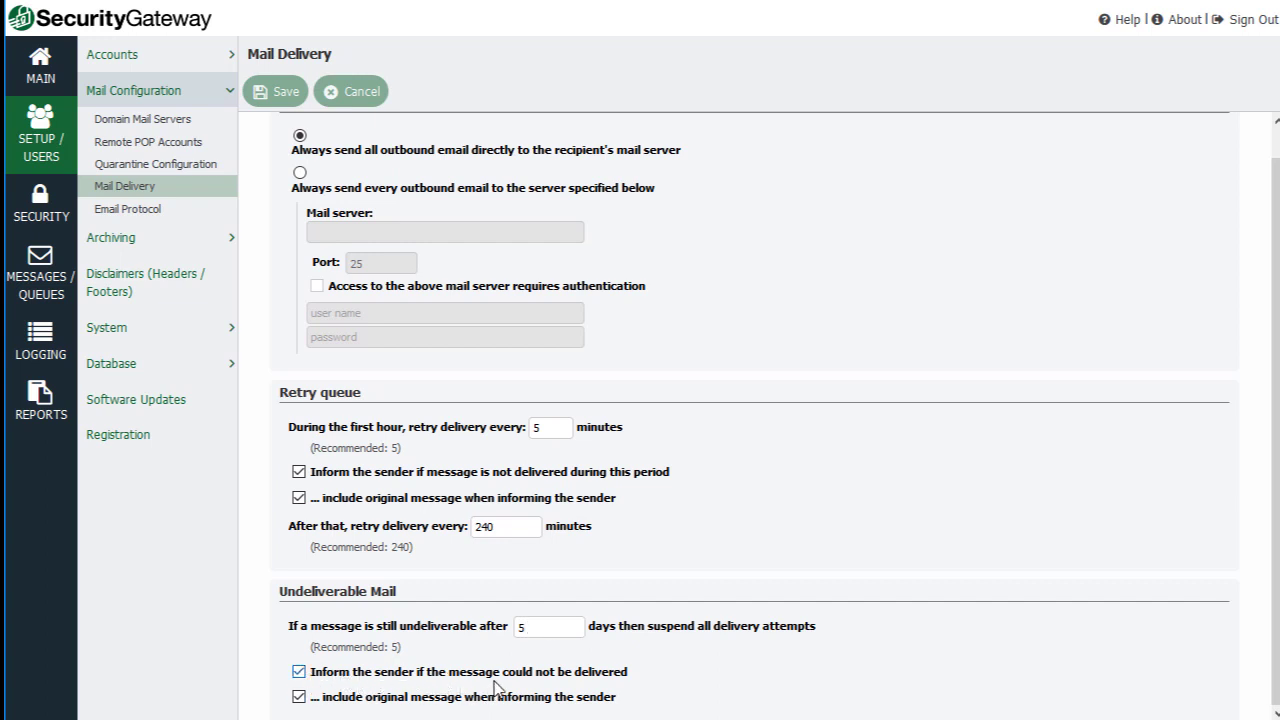
Step: Return to the Queued for Delivery list to select the 6.37 KB delivery-delayed warning, and open the Bad Messages queue
click(37, 282)
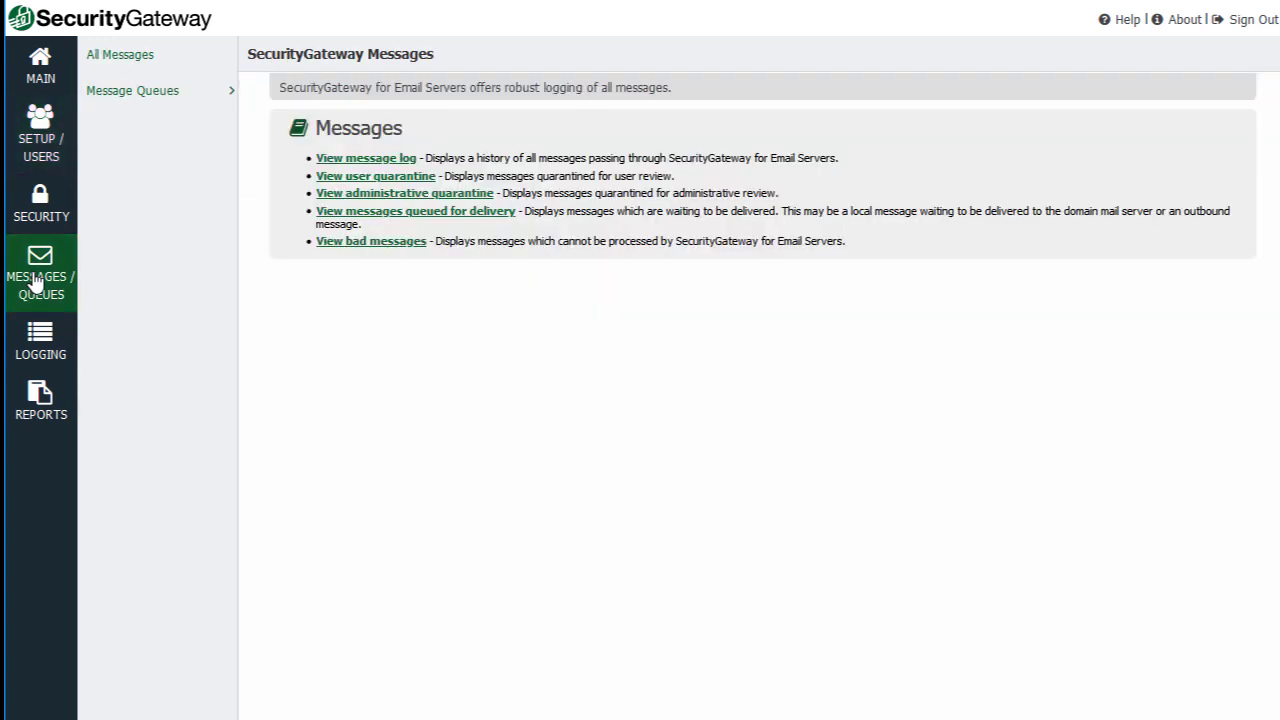
click(163, 103)
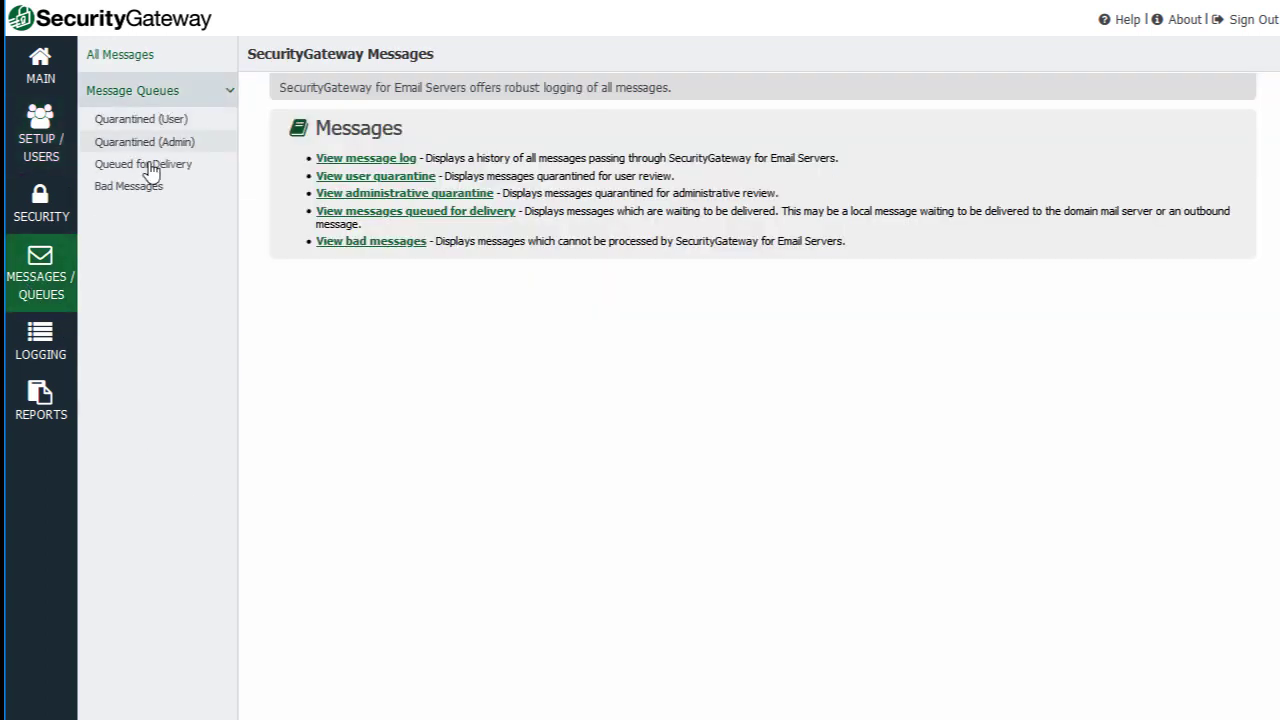
click(150, 165)
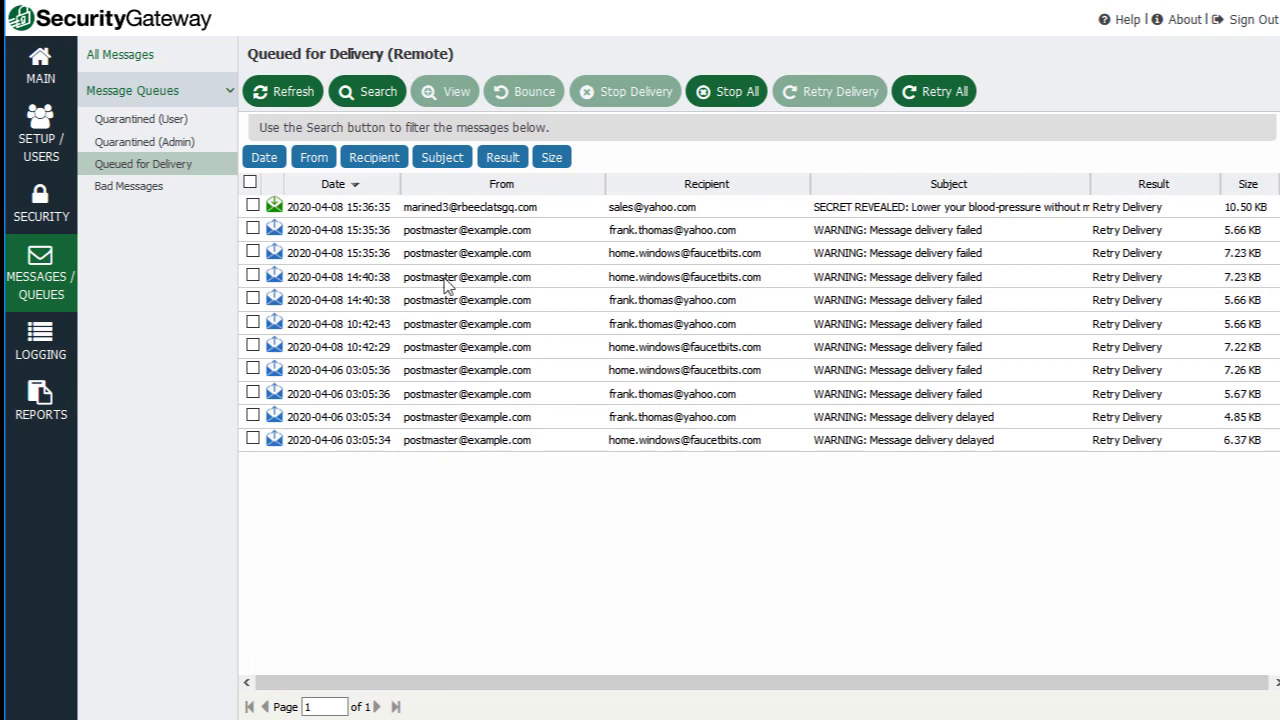
click(468, 445)
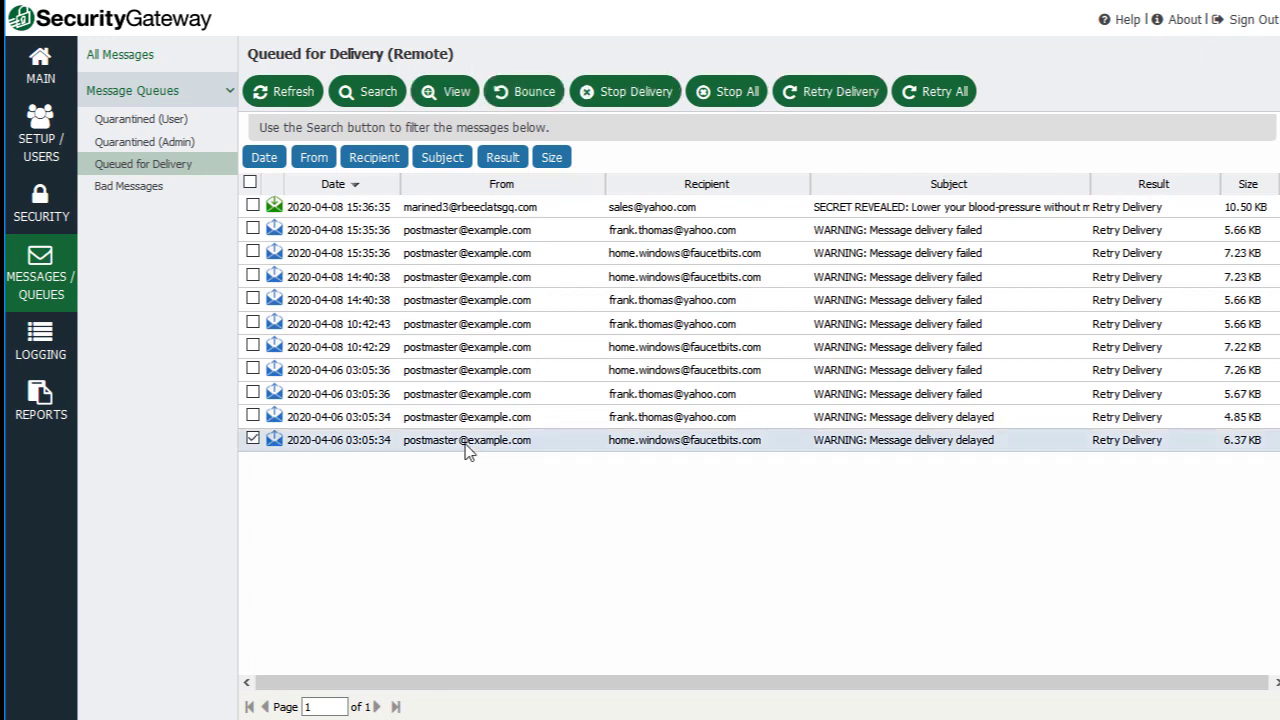
click(133, 188)
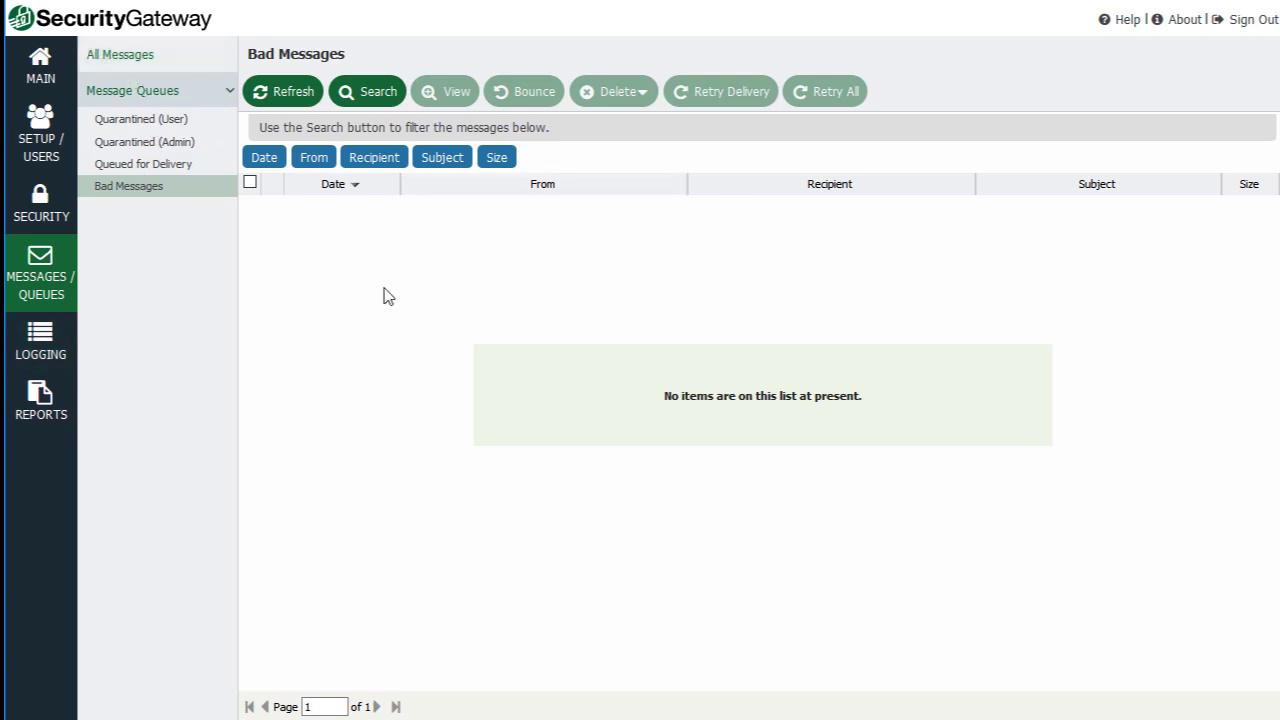
Step: Open the all-messages log from the Logging section and expand the list of log files
click(40, 345)
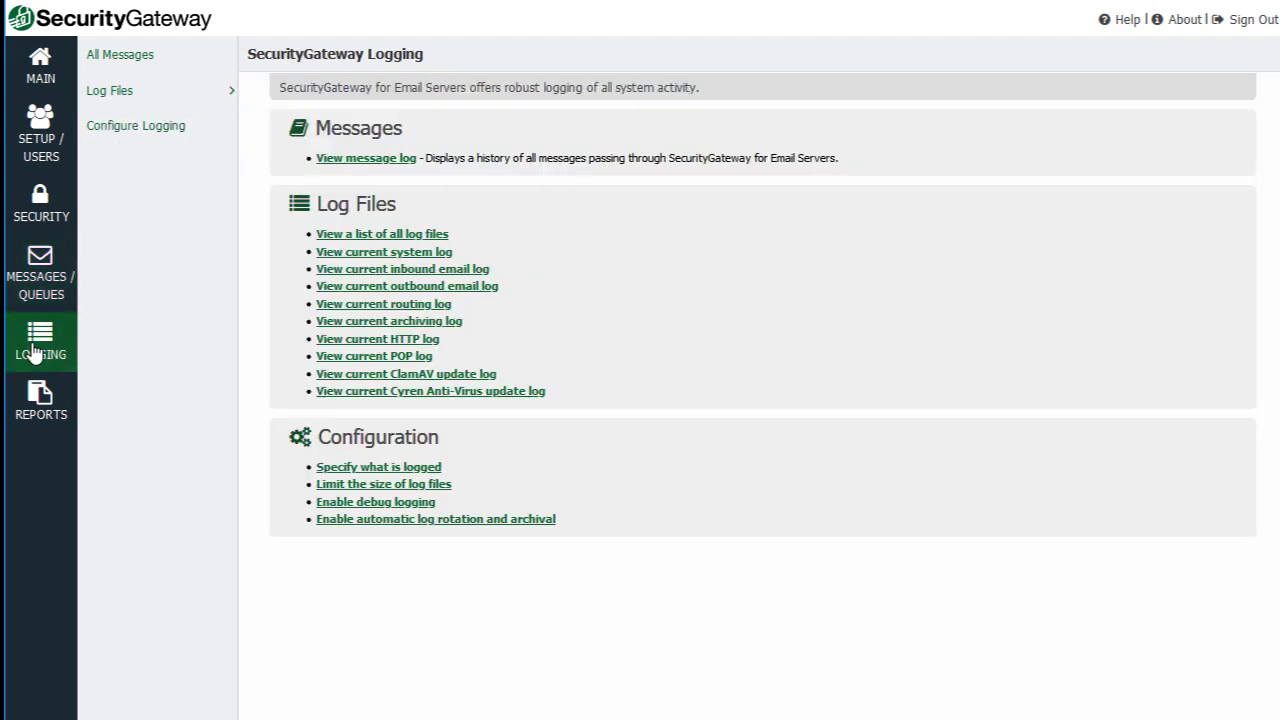
click(131, 63)
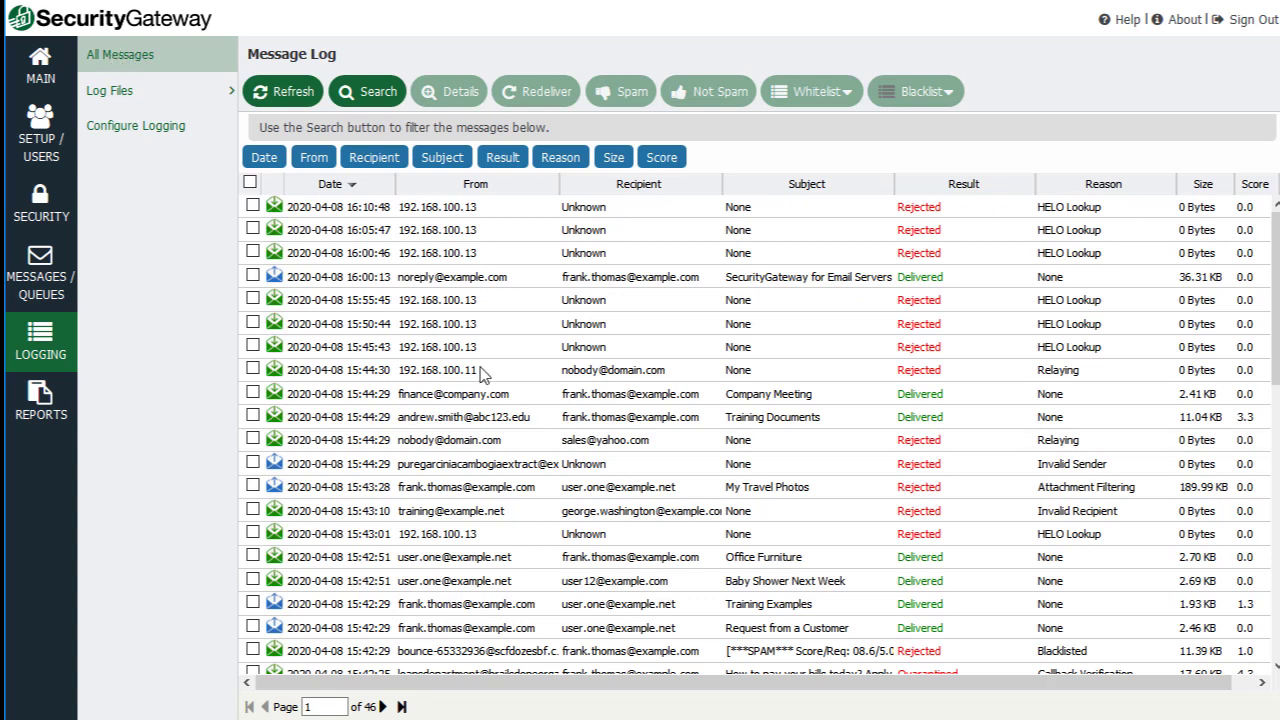
click(231, 92)
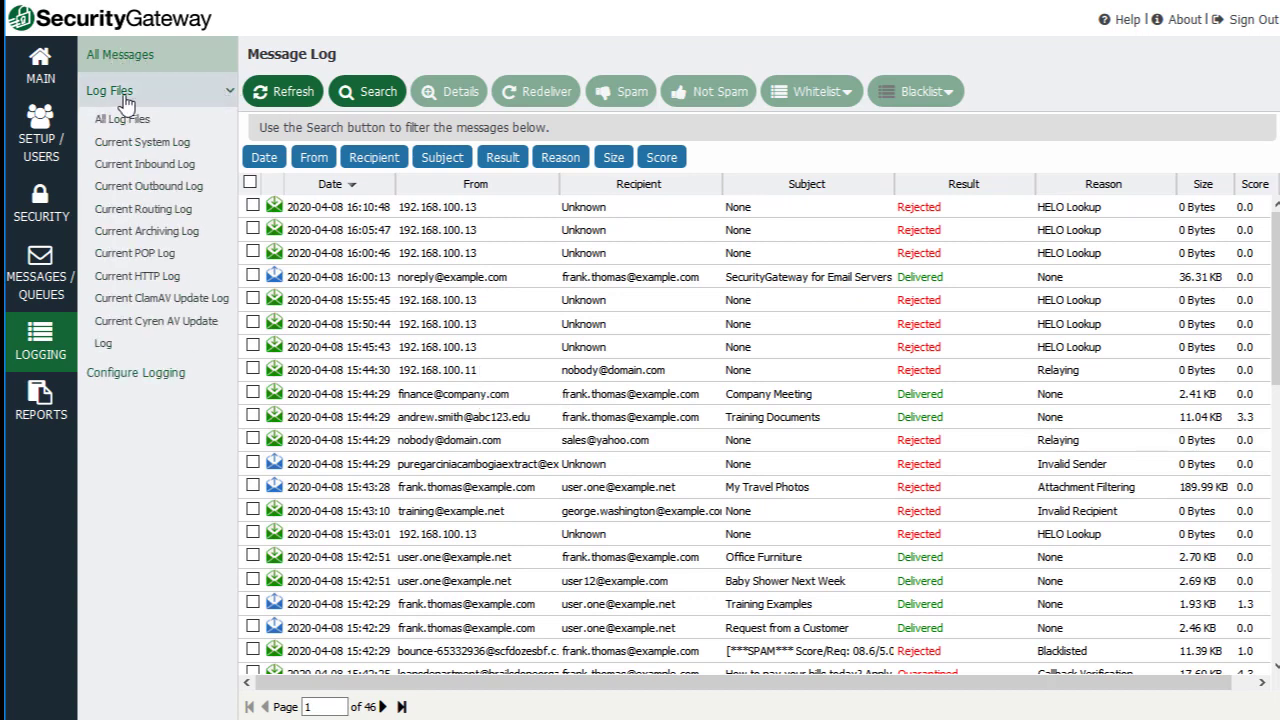